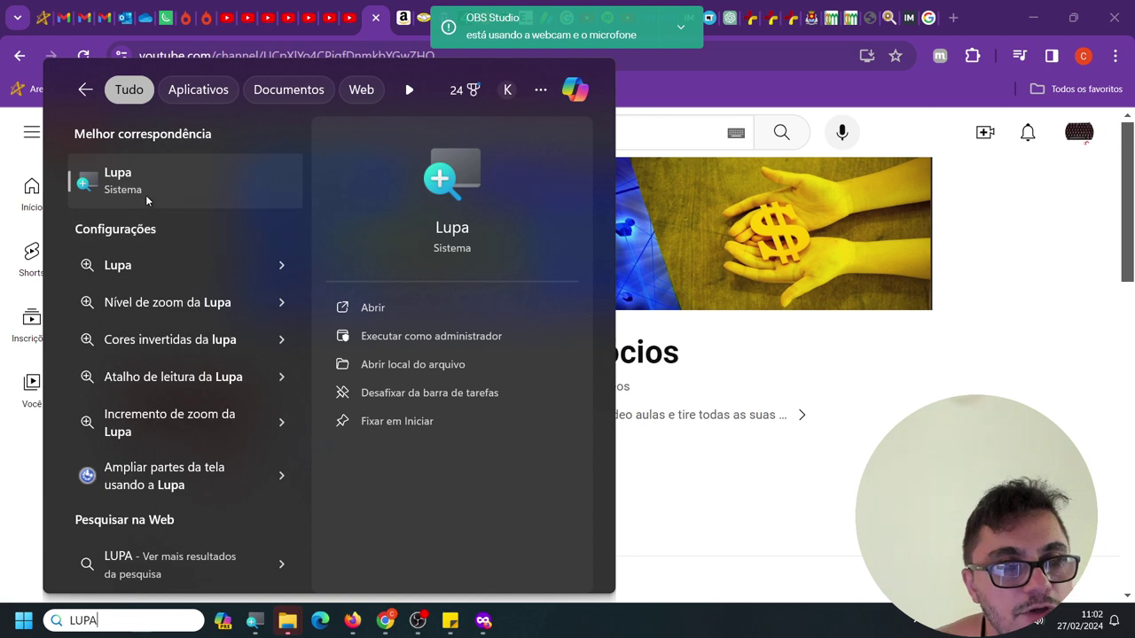
Start the Lupa screen magnifier and minimize its control window
left_click(148, 179)
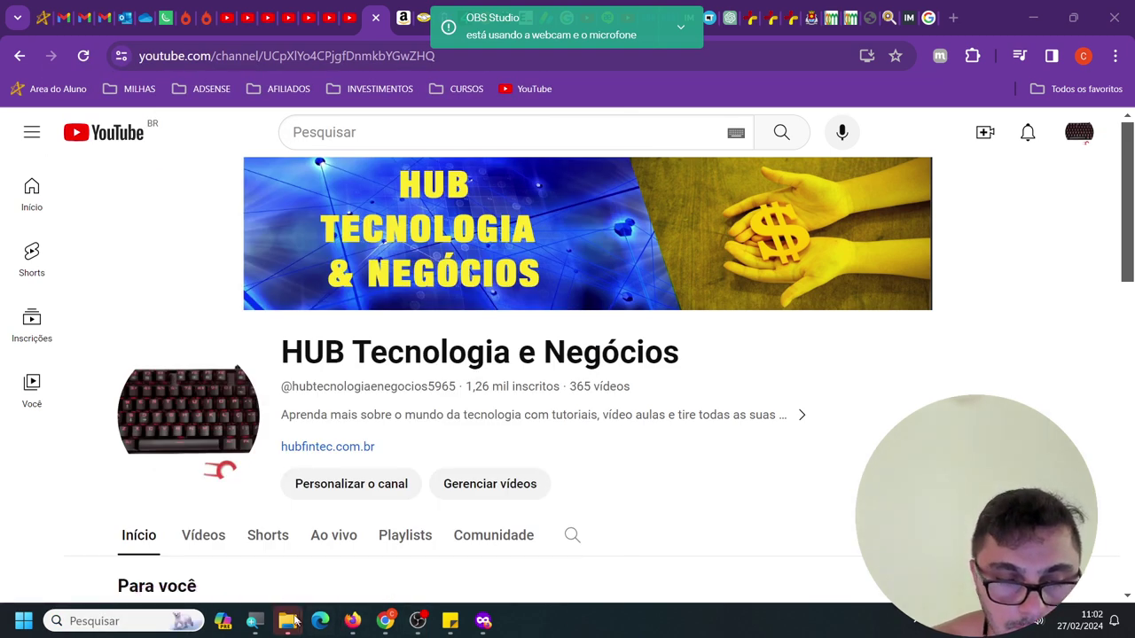
left_click(254, 621)
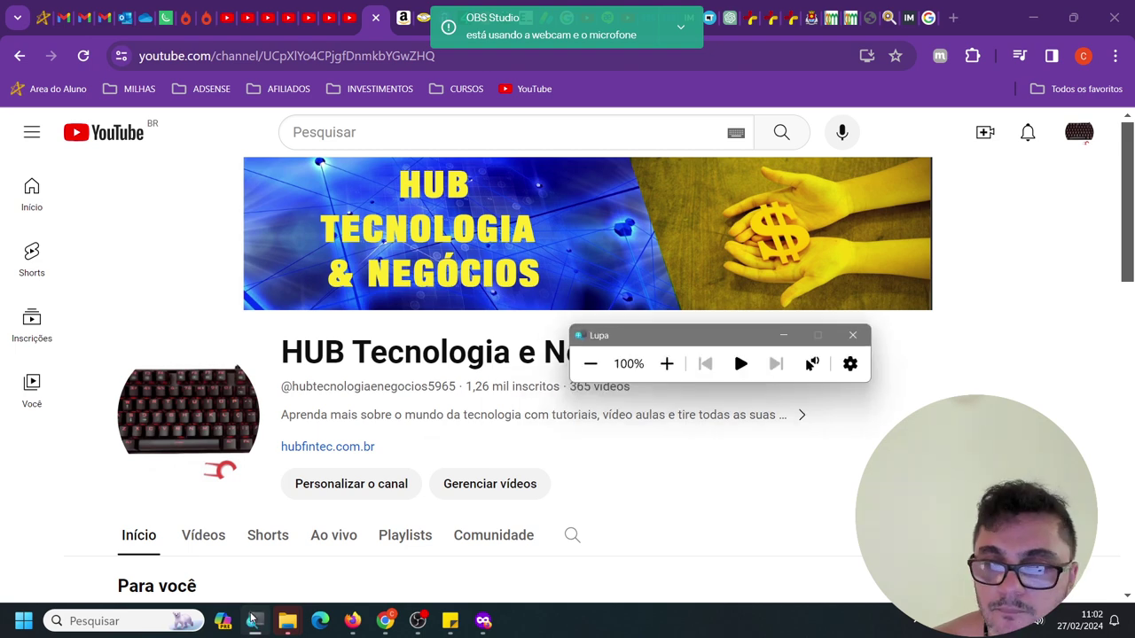
left_click(254, 621)
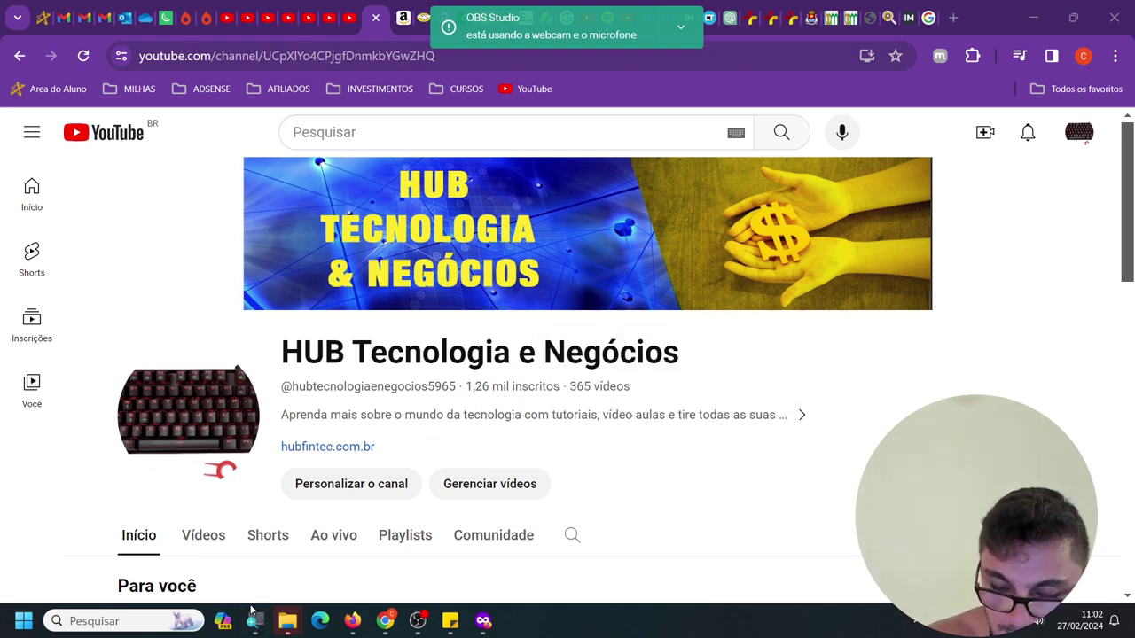
Magnify the screen with Lupa and return it to normal size several times to demonstrate the zoom
key("super+plus")
key("super+minus")
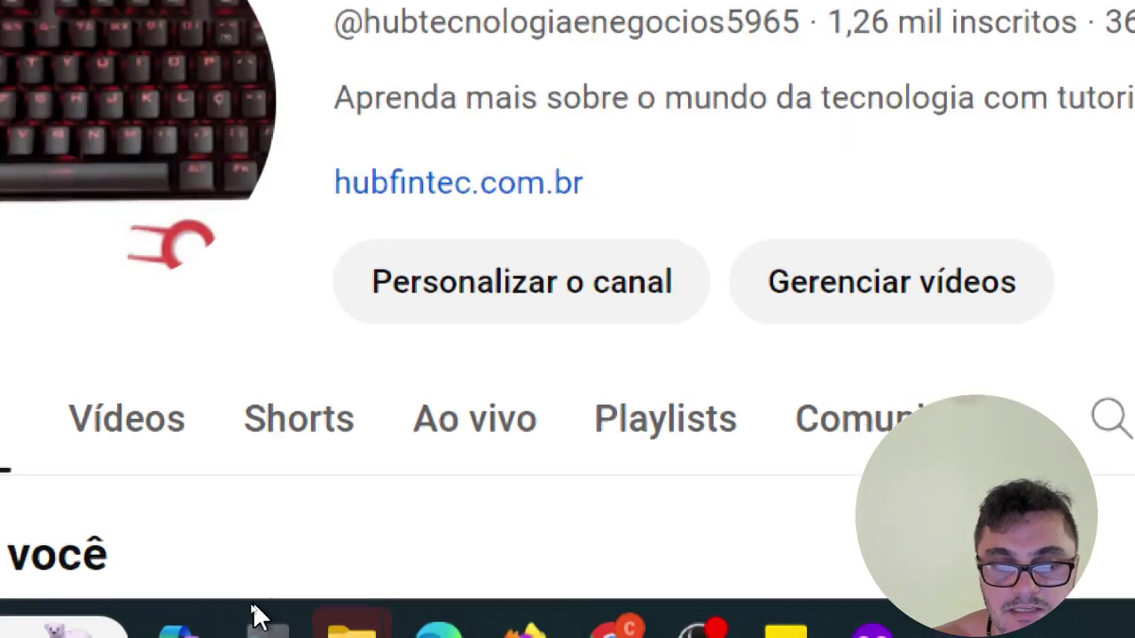
key("super+plus")
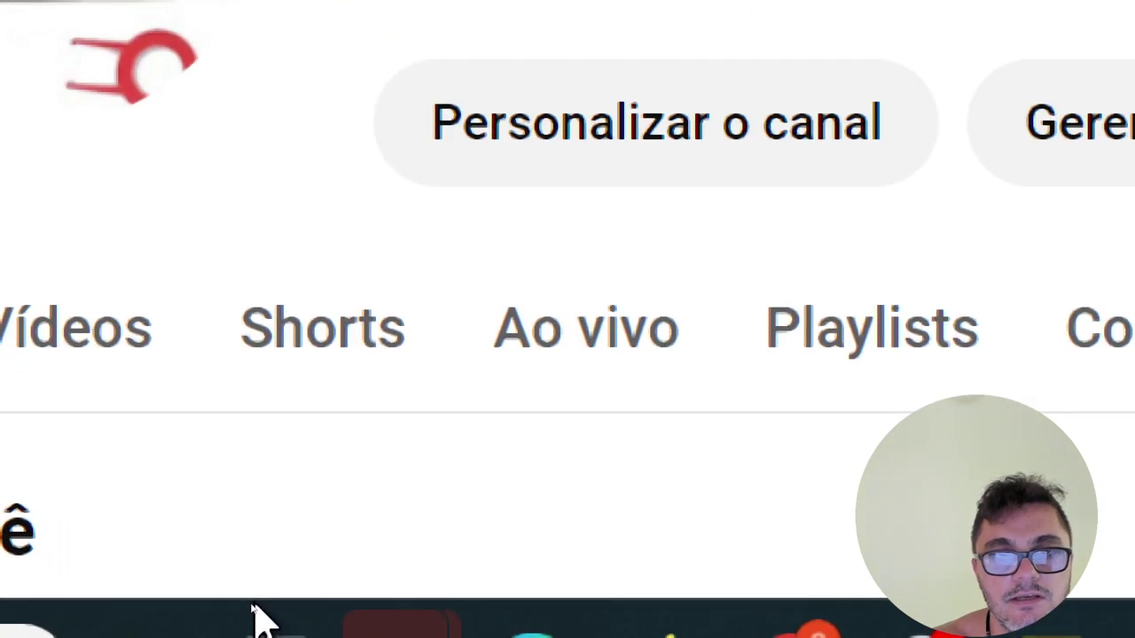
key("super+minus")
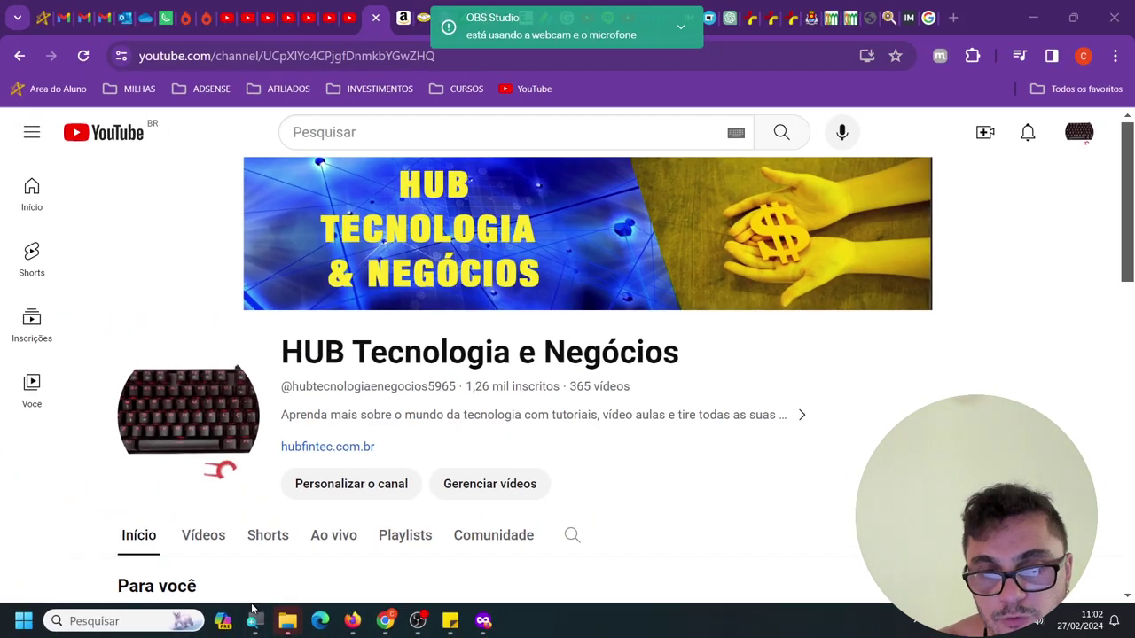
key("super+plus")
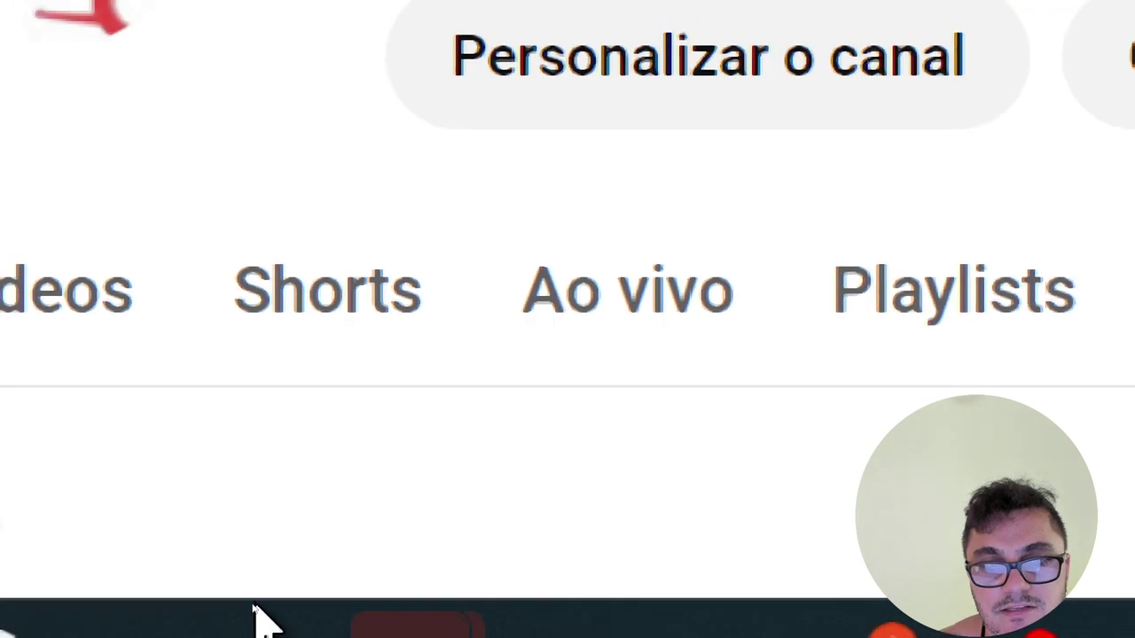
key("super+minus")
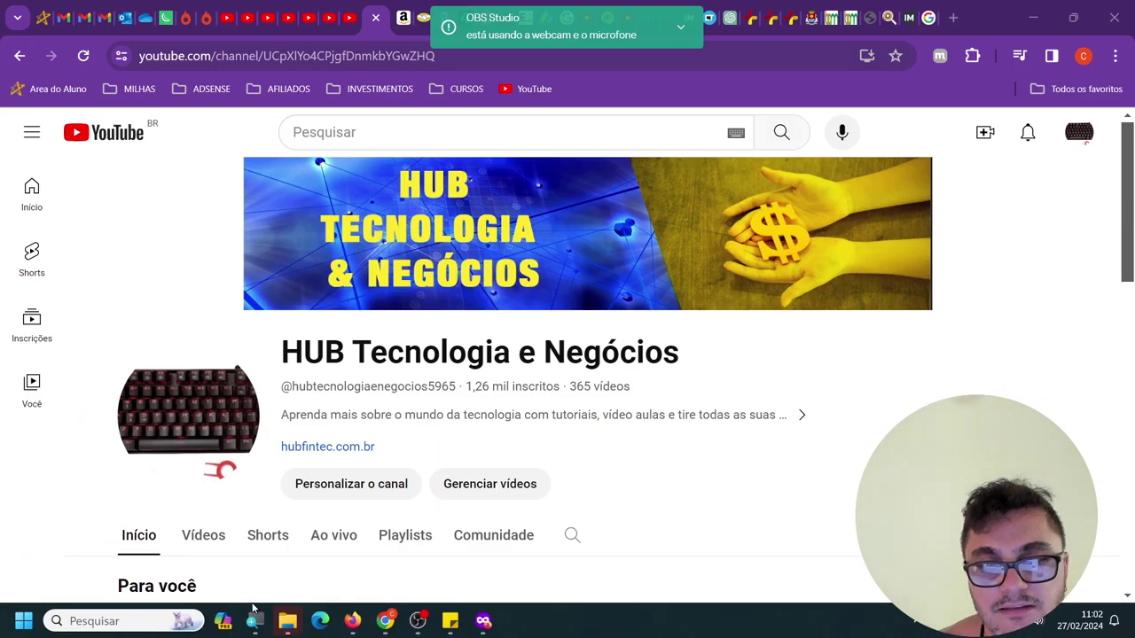
key("super+plus")
key("super+minus")
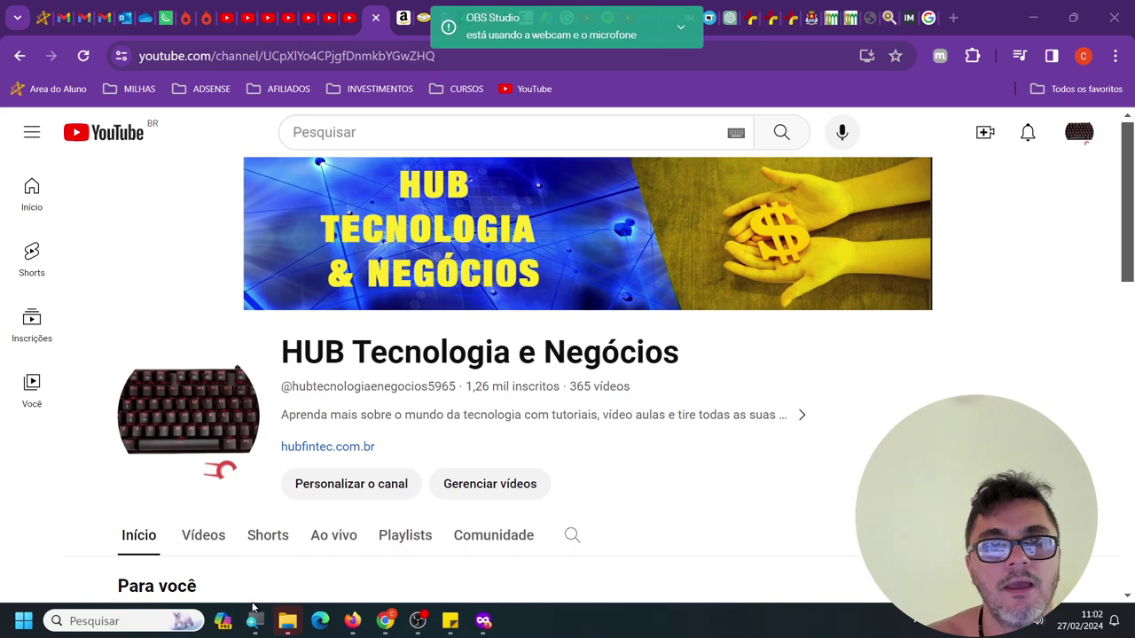
Hide the OBS Studio webcam and microphone notification
left_click(683, 32)
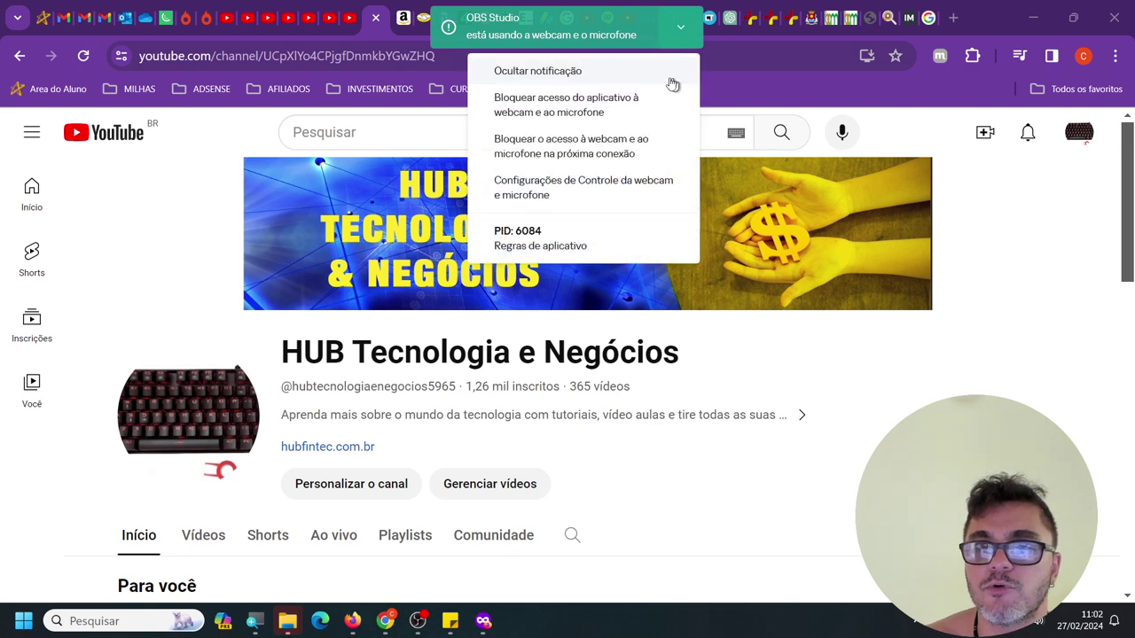
left_click(638, 74)
Look through the latest uploads in the Vídeos section of the HUB Tecnologia e Negócios channel
scroll(440, 273, "down", 2)
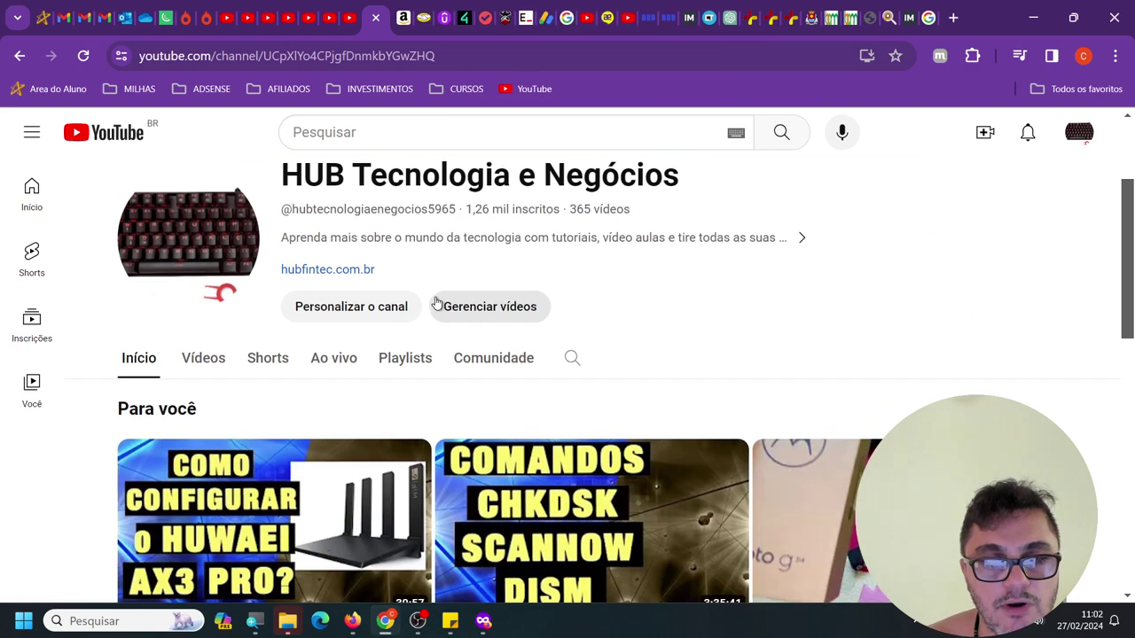
left_click(211, 358)
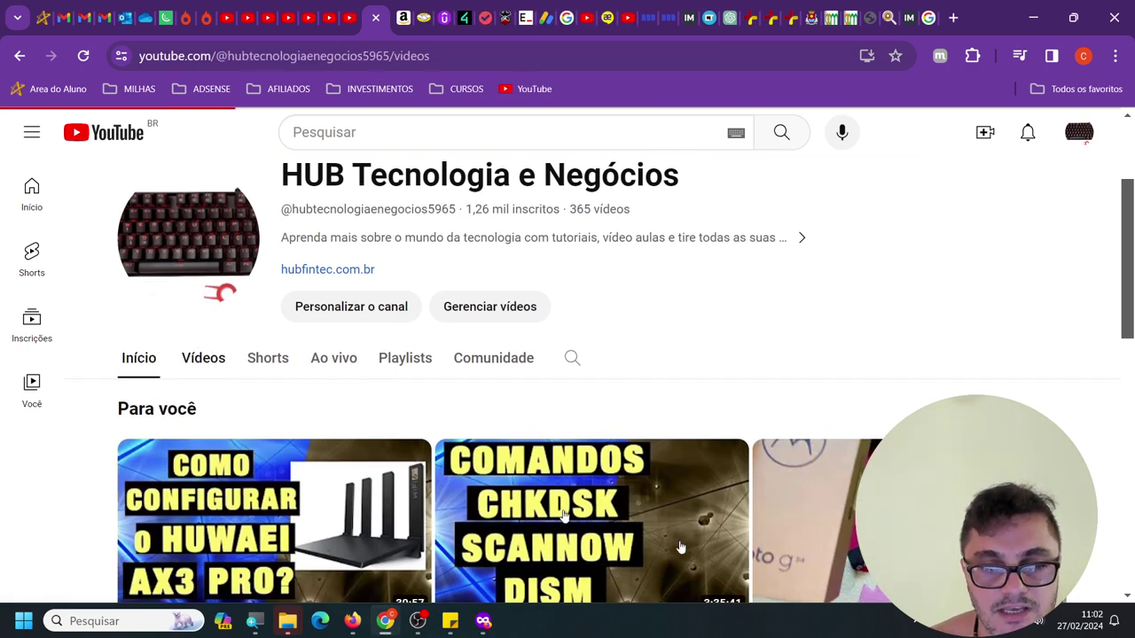
scroll(568, 417, "down", 3)
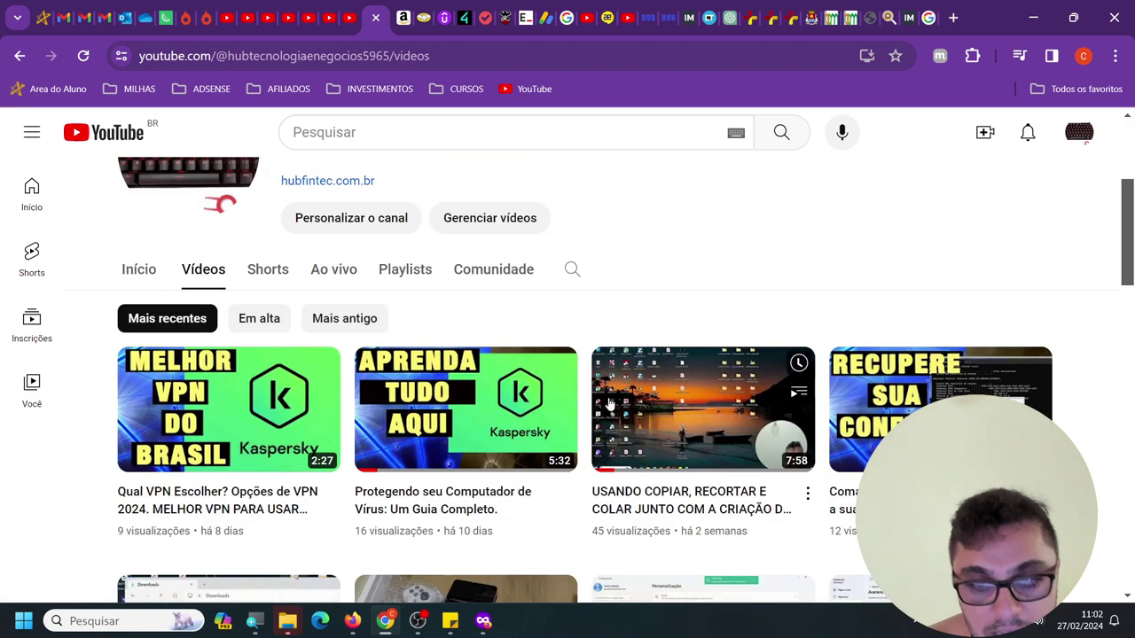
scroll(610, 404, "up", 3)
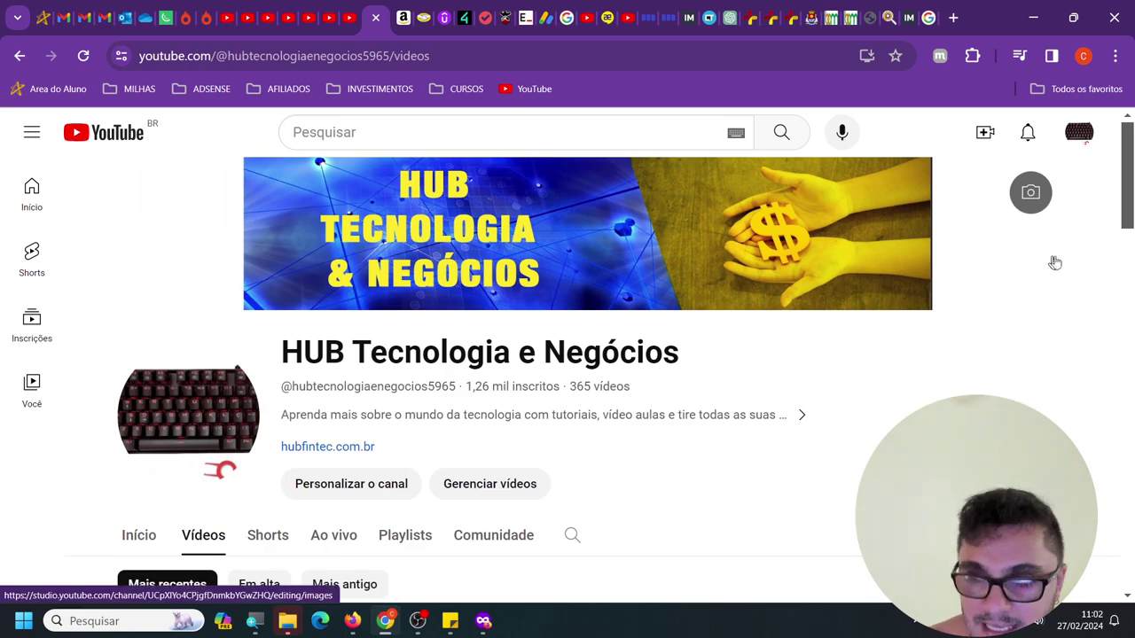
Minimize the browser and narrow the sticky note to uncover the desktop icons beneath it
left_click(1031, 19)
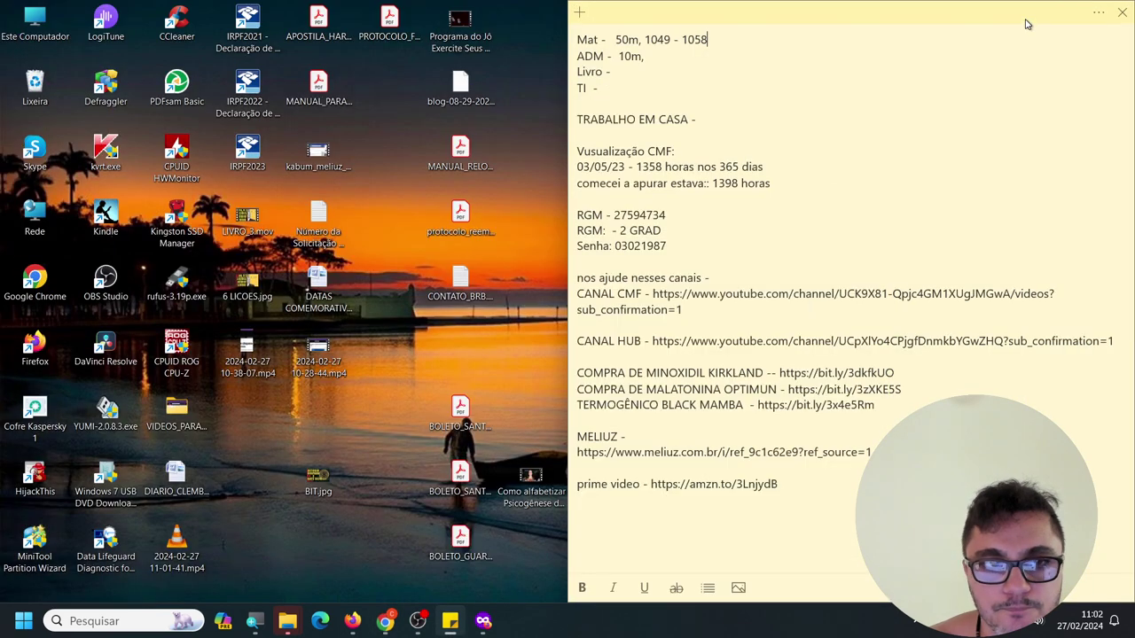
mouse_move(316, 493)
left_mouse_down()
mouse_move(270, 477)
mouse_move(322, 489)
left_mouse_up()
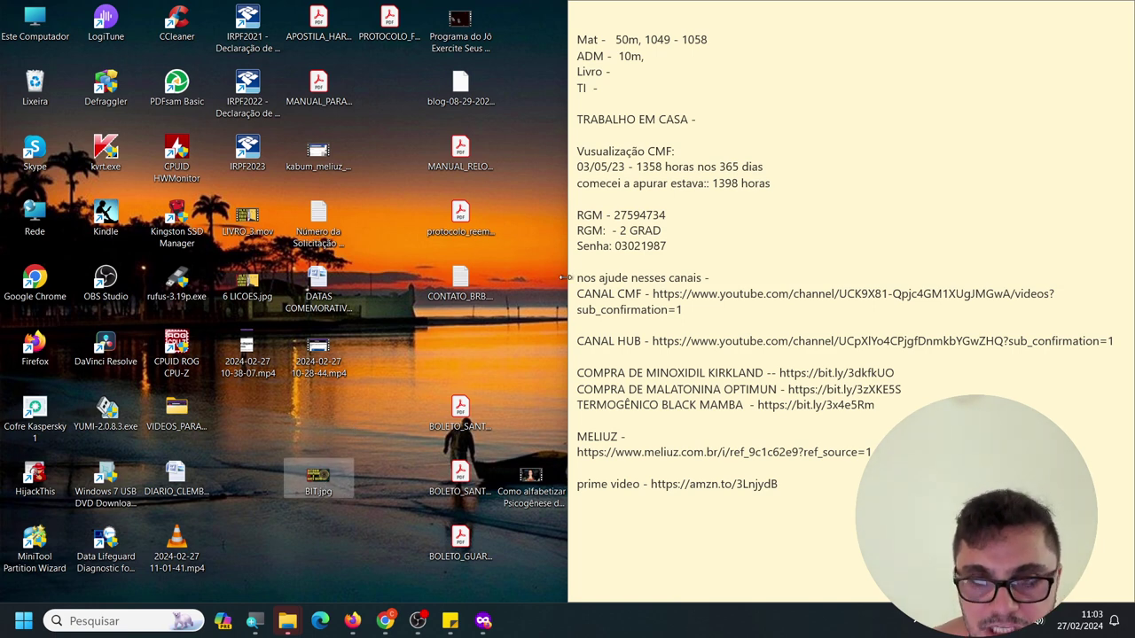
left_click_drag(564, 278, 949, 278)
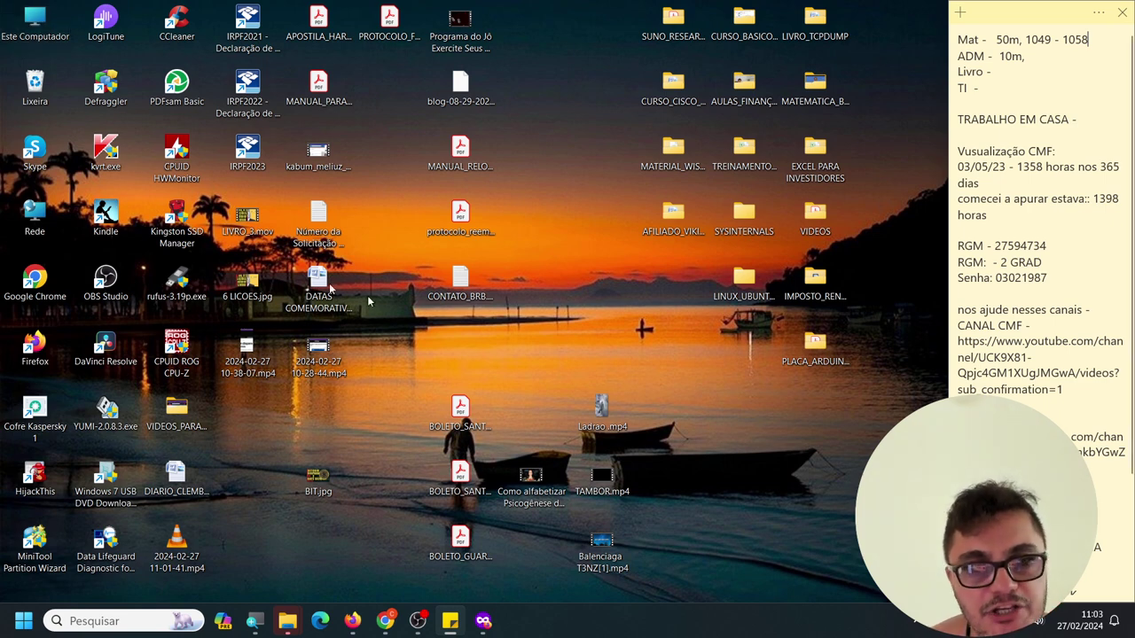
Open the Lixeira from the desktop and switch its window to the Downloads folder
left_click(40, 20)
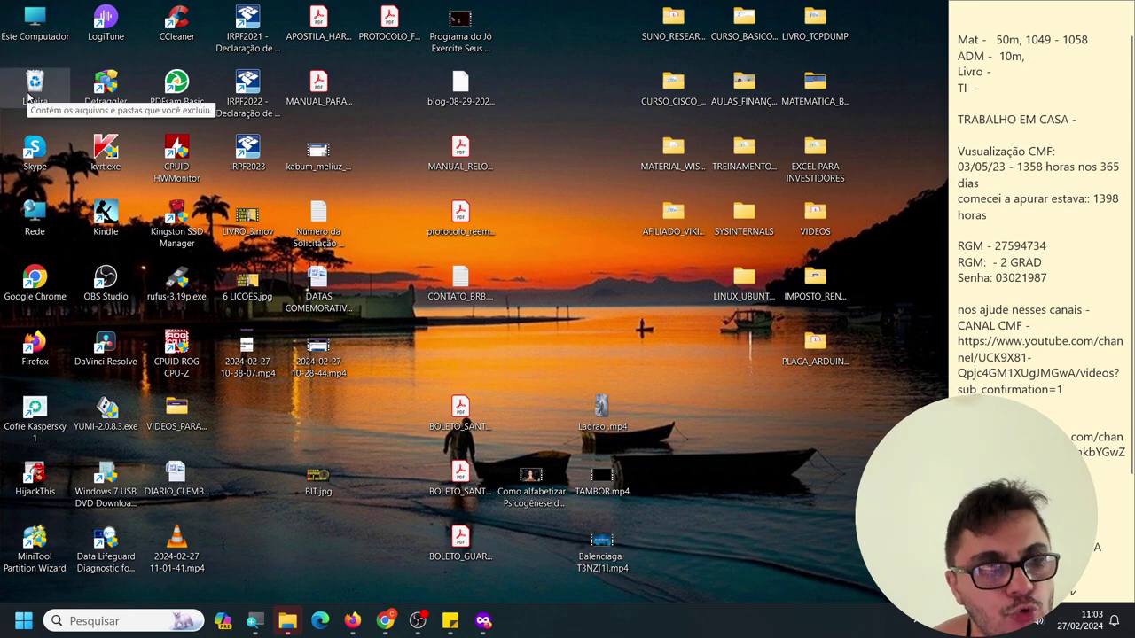
double_click(32, 81)
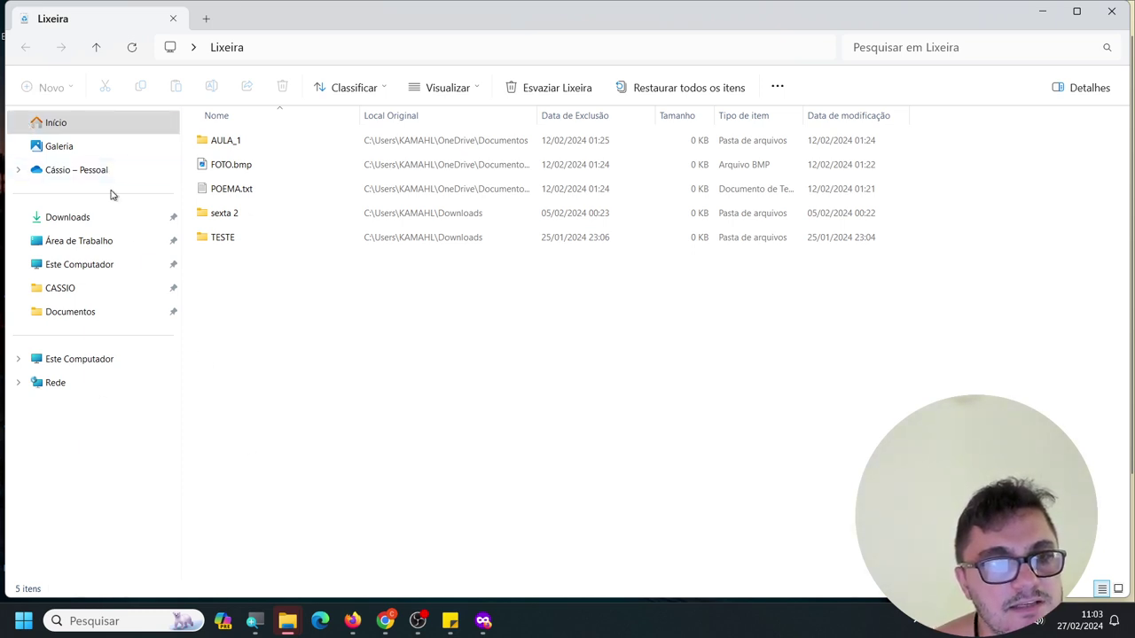
left_click(96, 216)
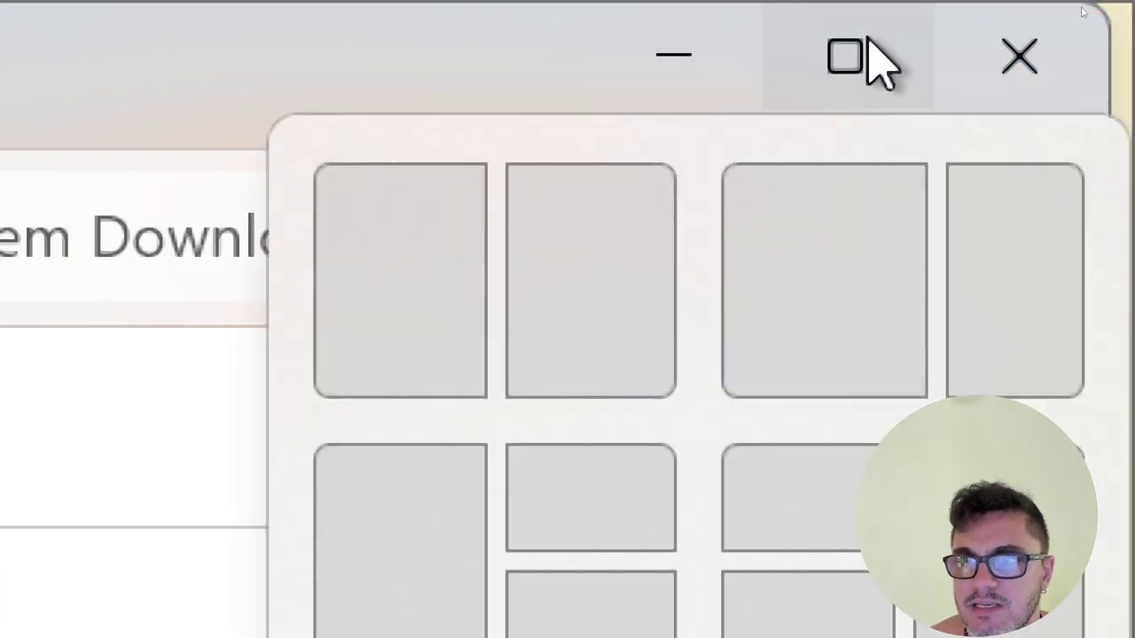
Examine the Downloads window's sizing controls, address path, display and additional options, and empty file area
mouse_move(868, 42)
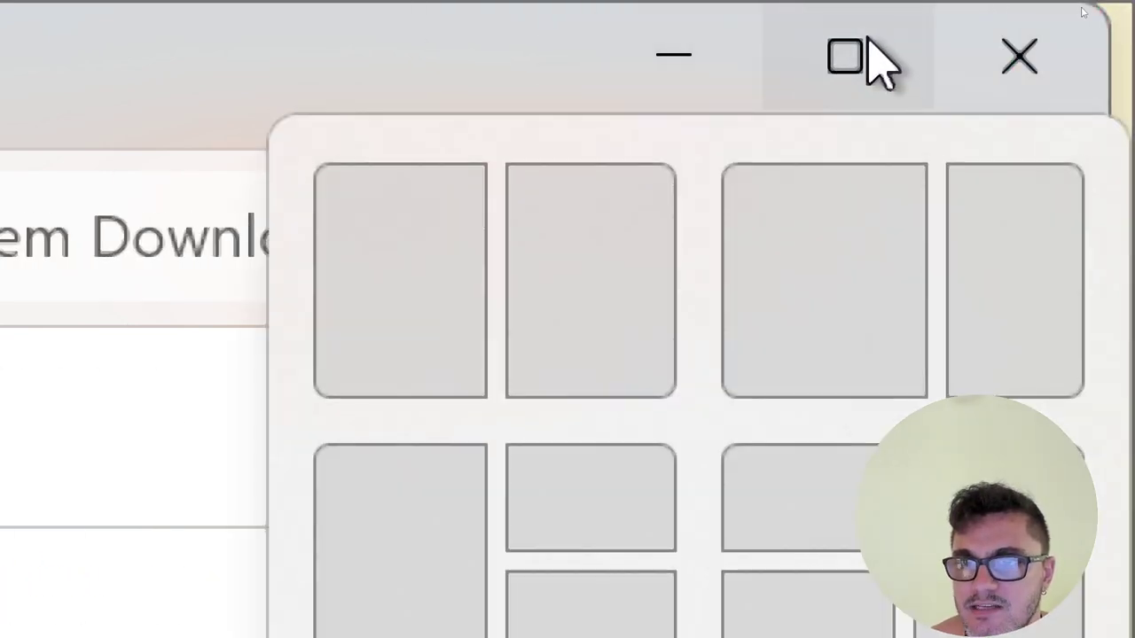
left_click(1034, 56)
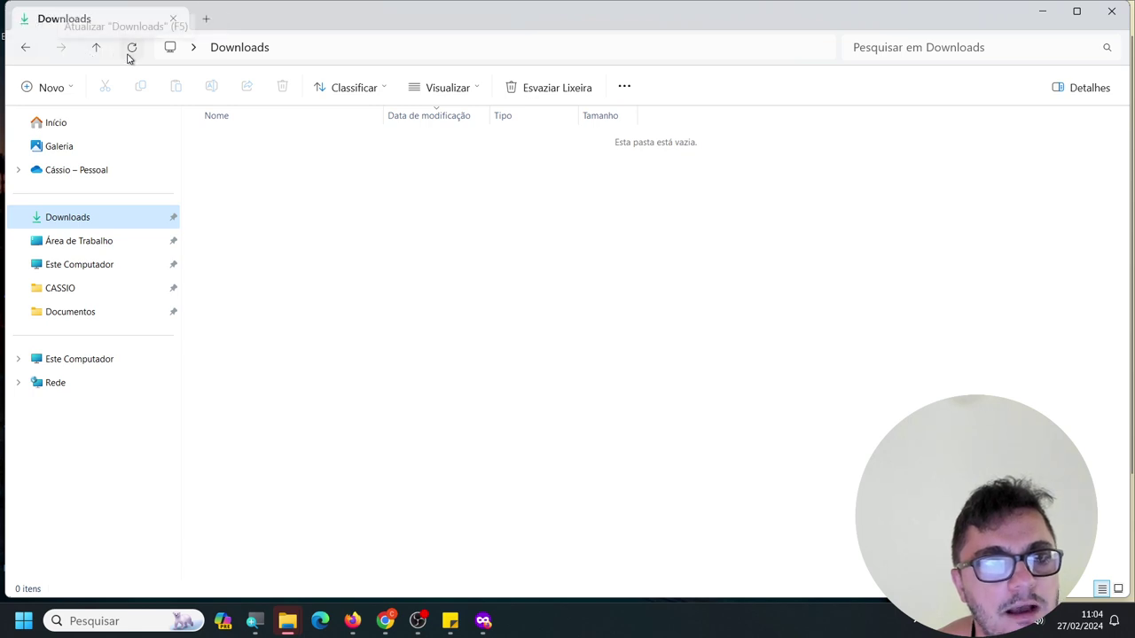
left_click(299, 51)
left_click(312, 335)
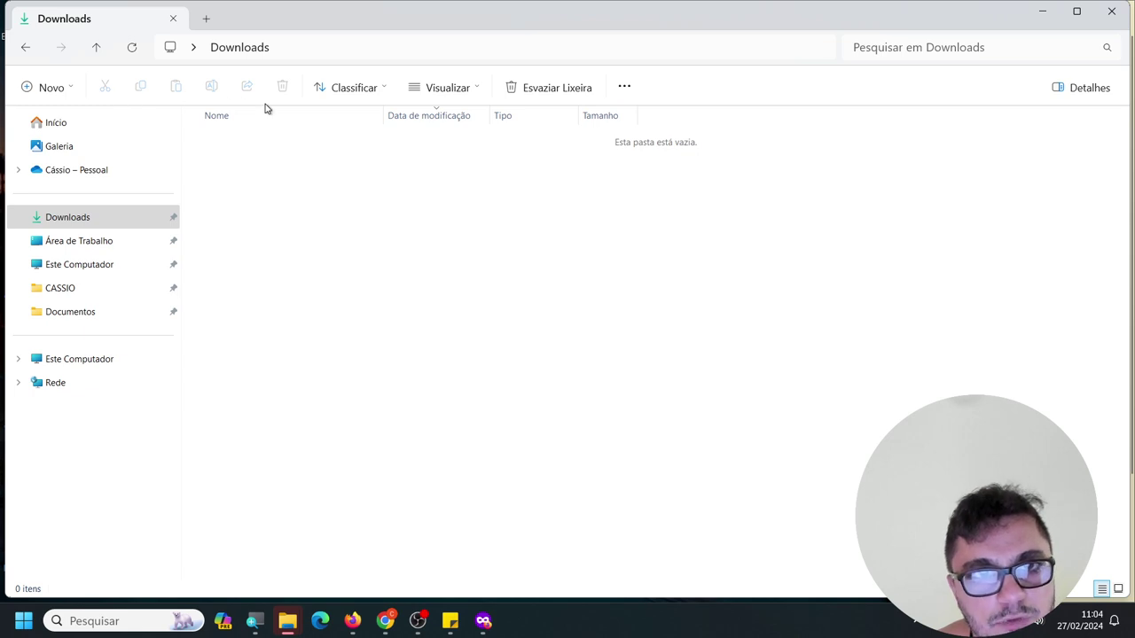
left_click(460, 90)
left_click(460, 89)
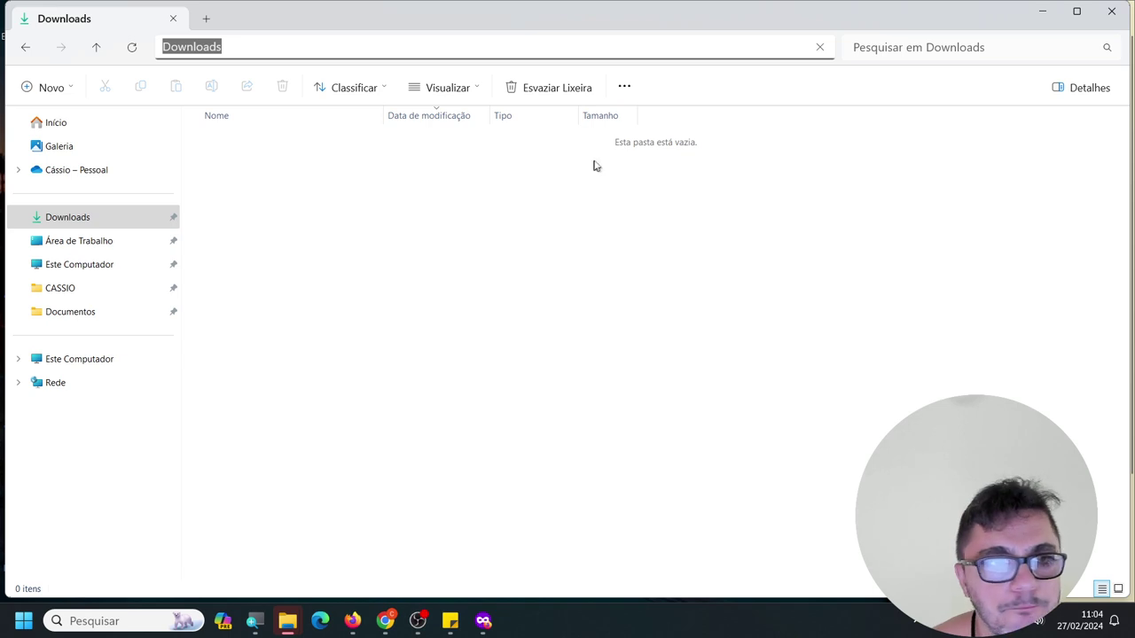
left_click(626, 89)
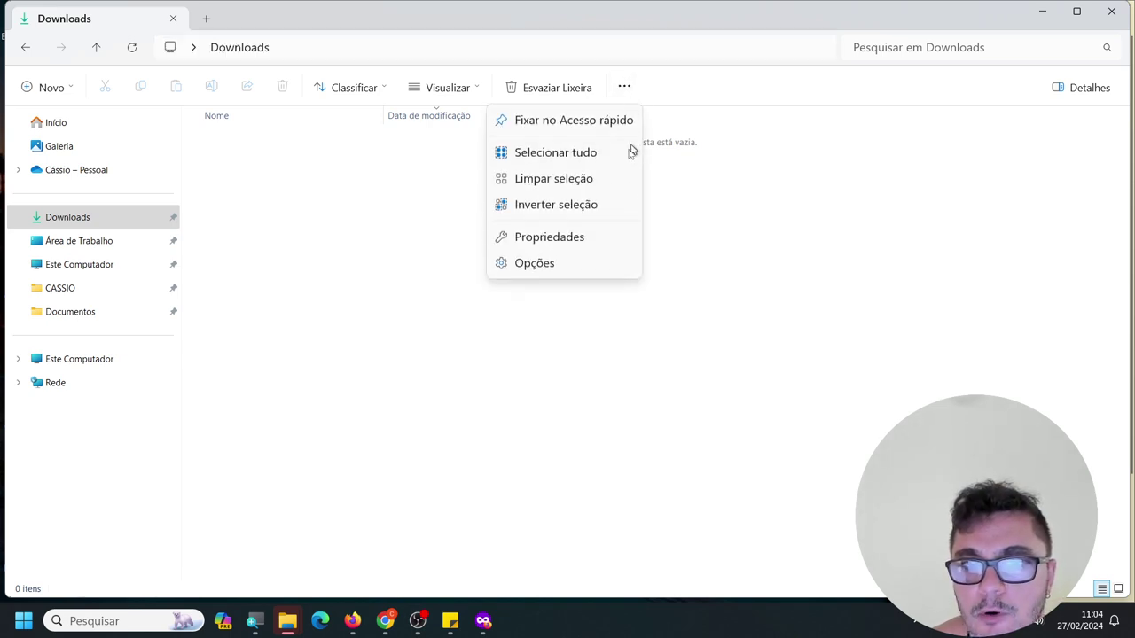
left_click(349, 289)
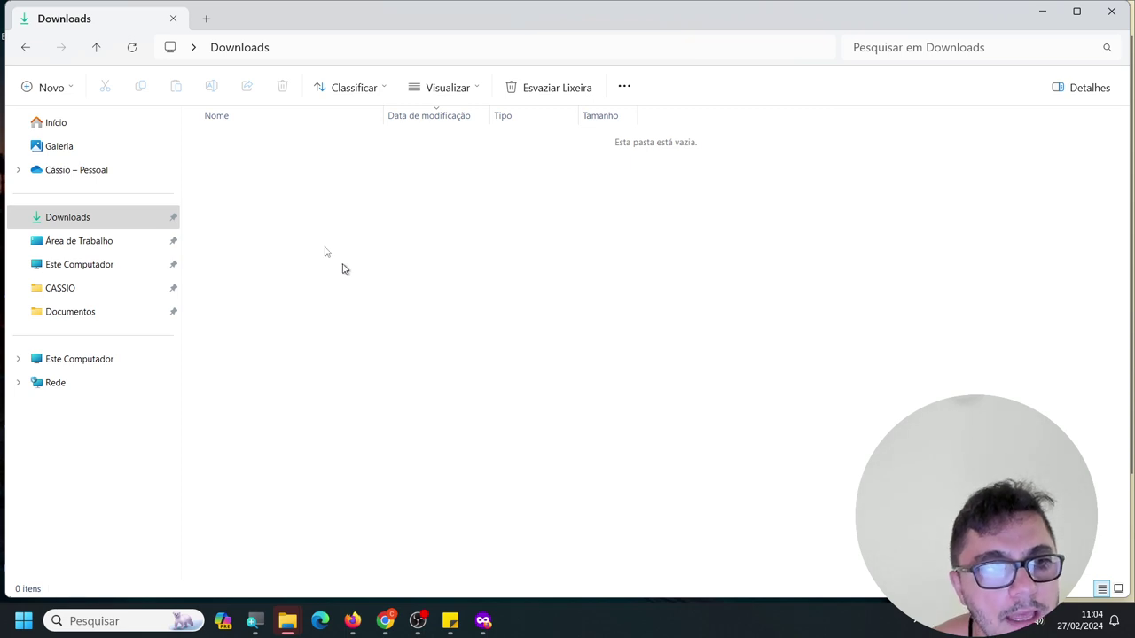
left_click_drag(234, 188, 767, 463)
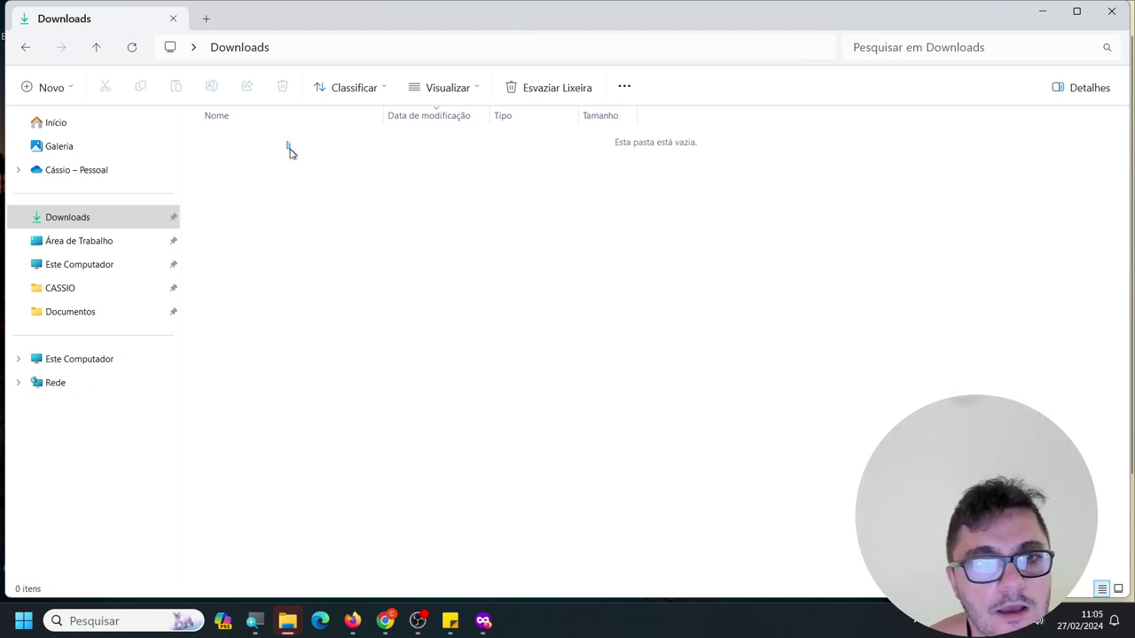
left_click_drag(286, 141, 665, 486)
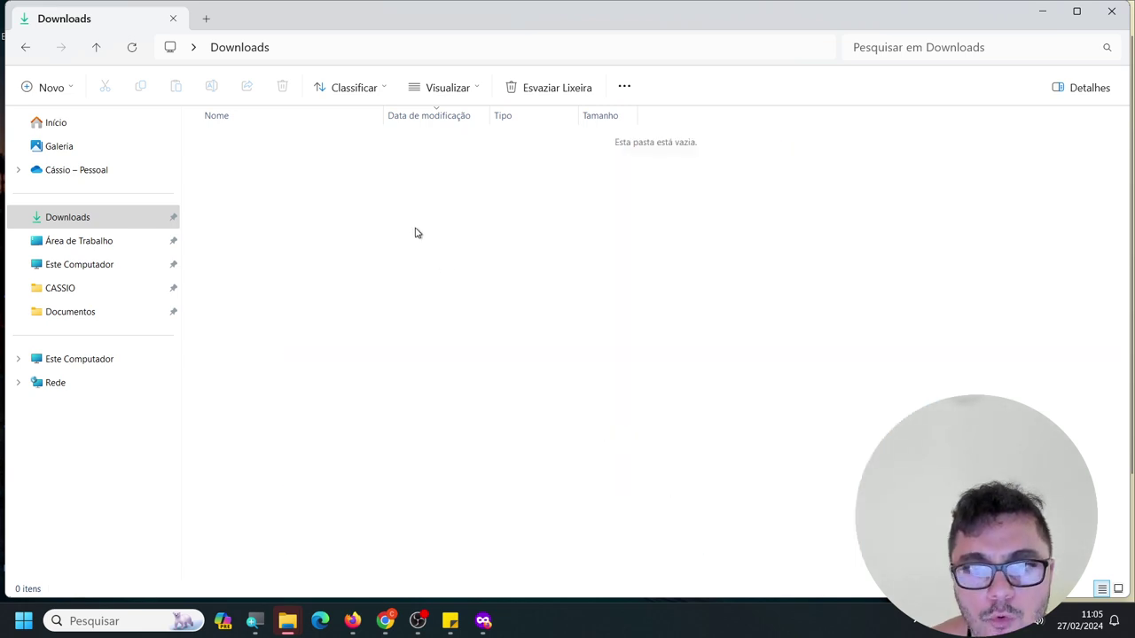
Create a new folder in Downloads and keep its default name
right_click(417, 227)
mouse_move(434, 242)
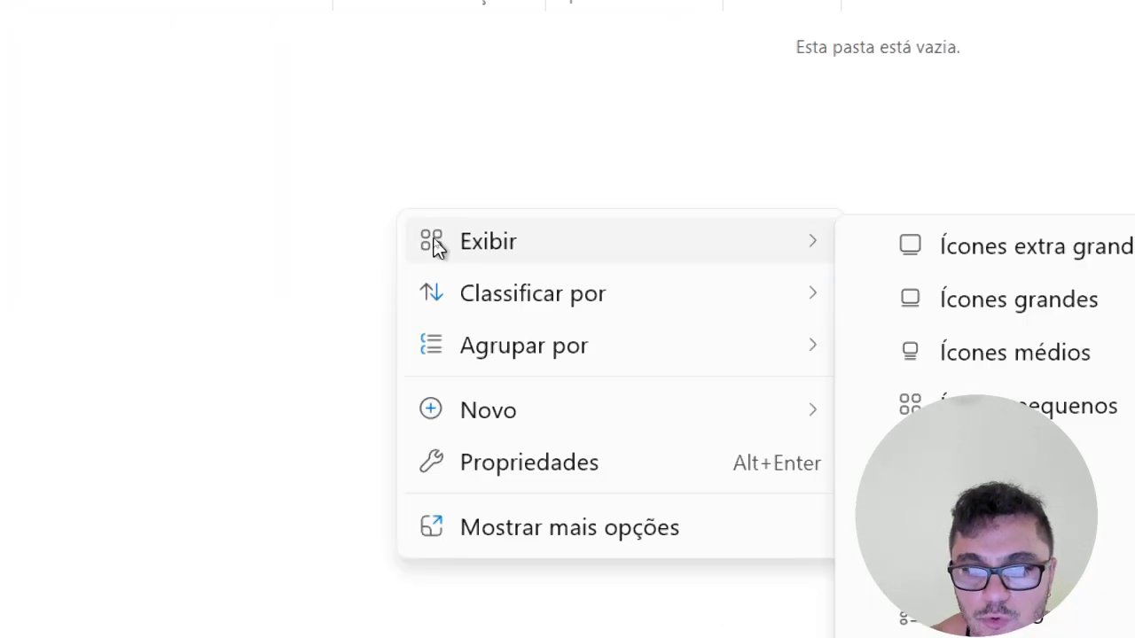
mouse_move(692, 432)
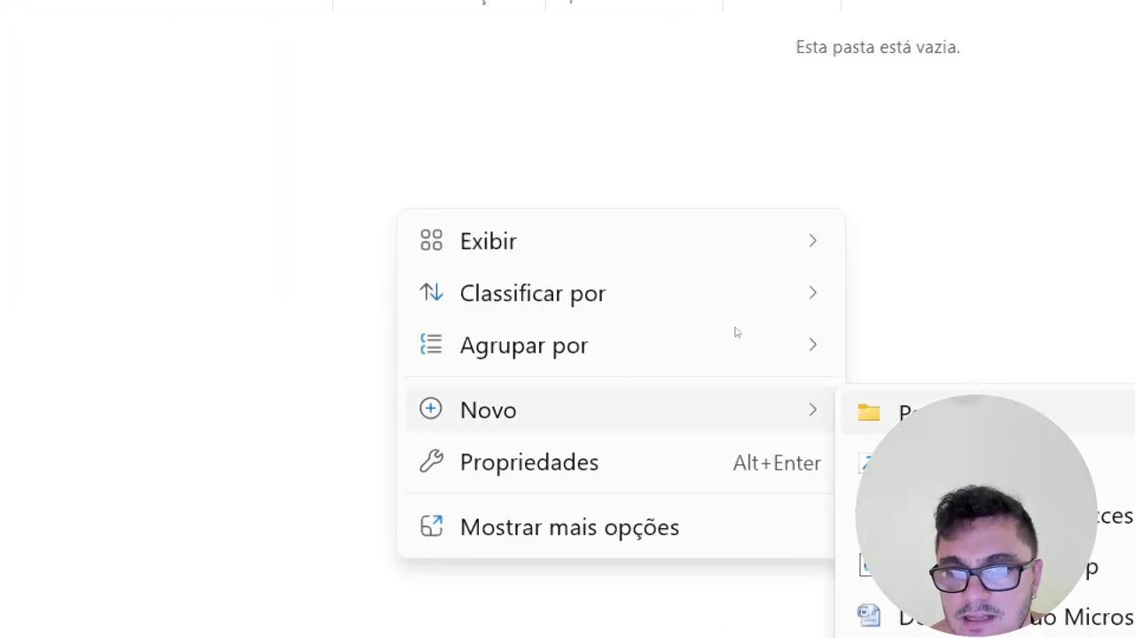
left_click(905, 412)
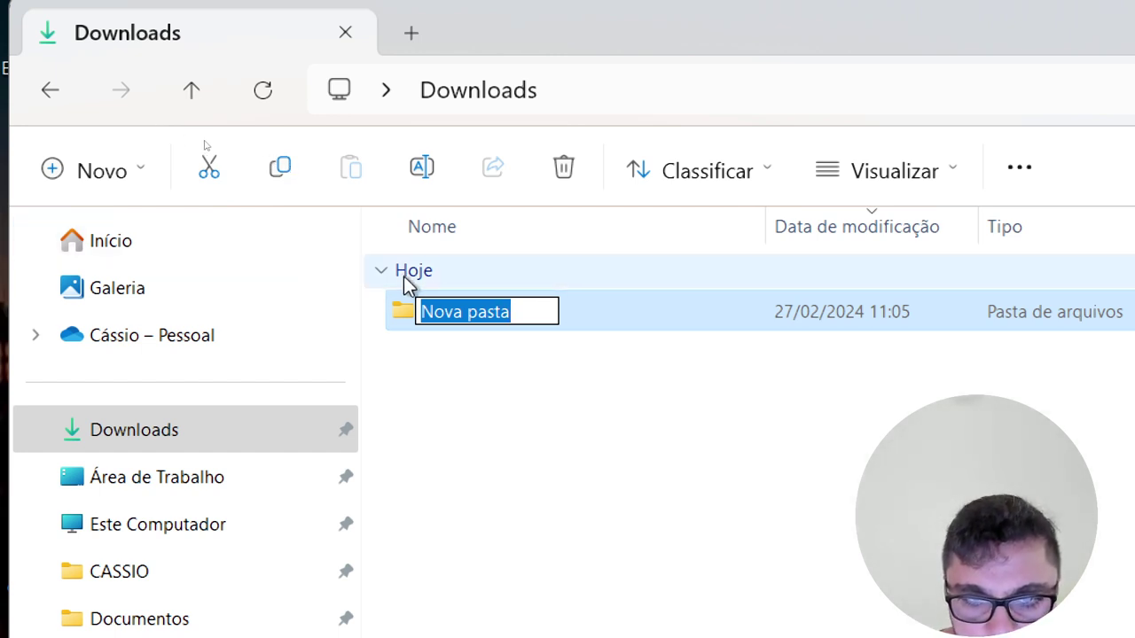
left_click(437, 343)
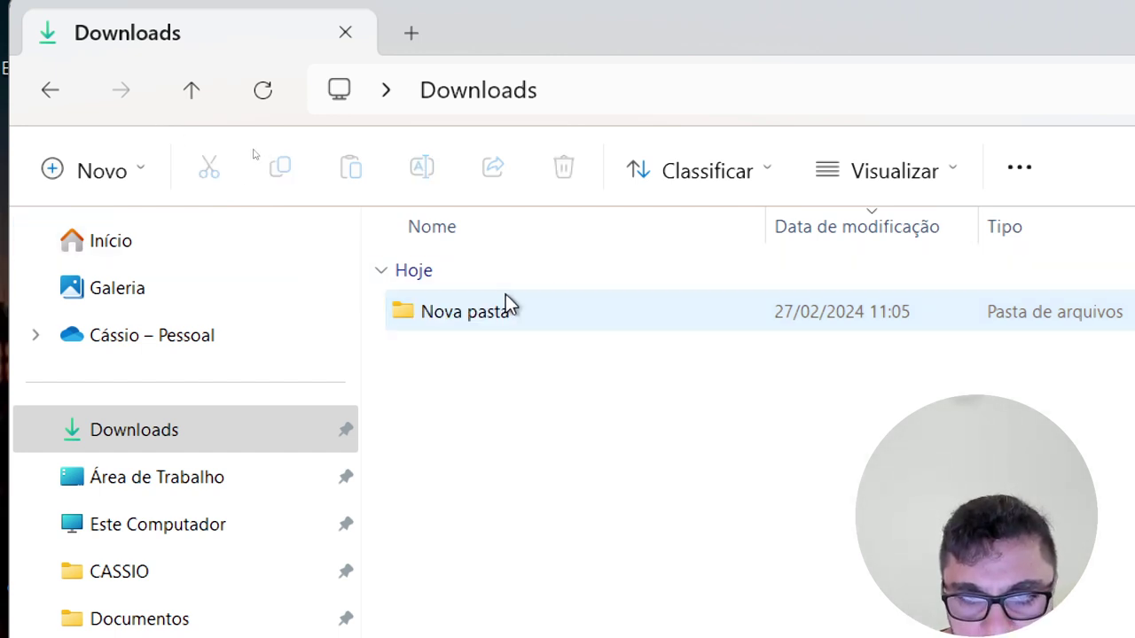
View the contents of the new folder and return to Downloads
double_click(509, 321)
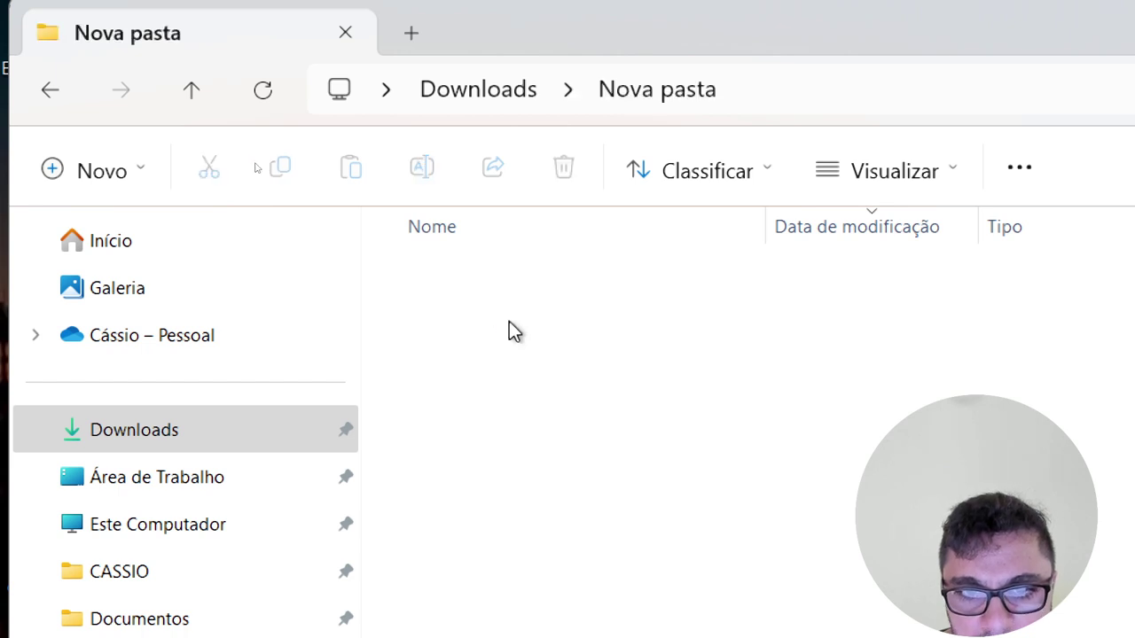
left_click(448, 93)
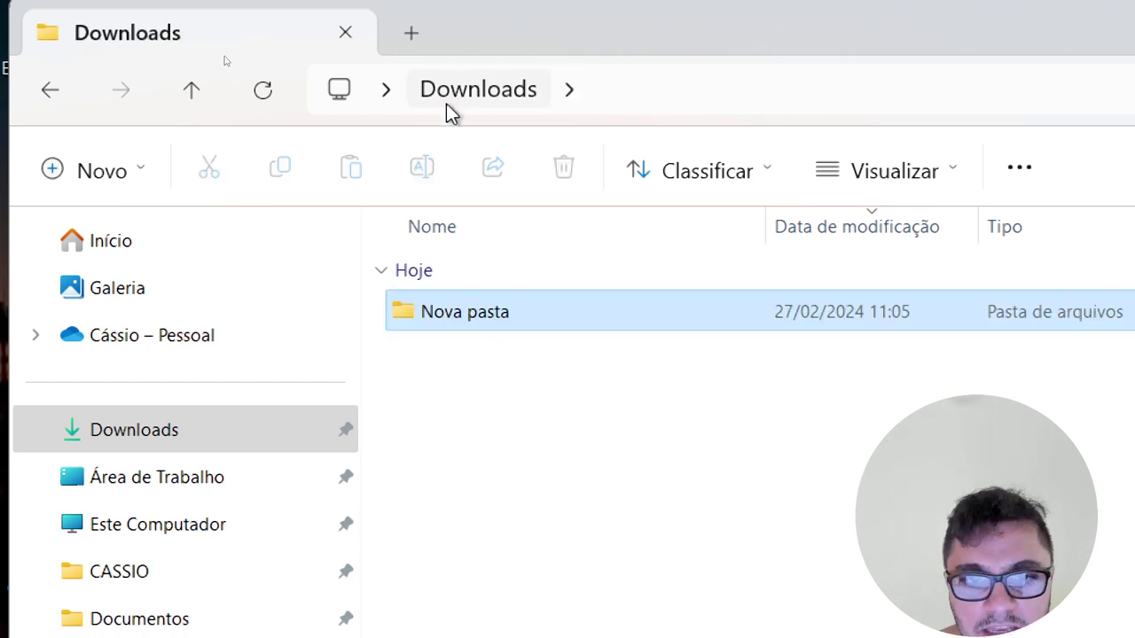
left_click(467, 316)
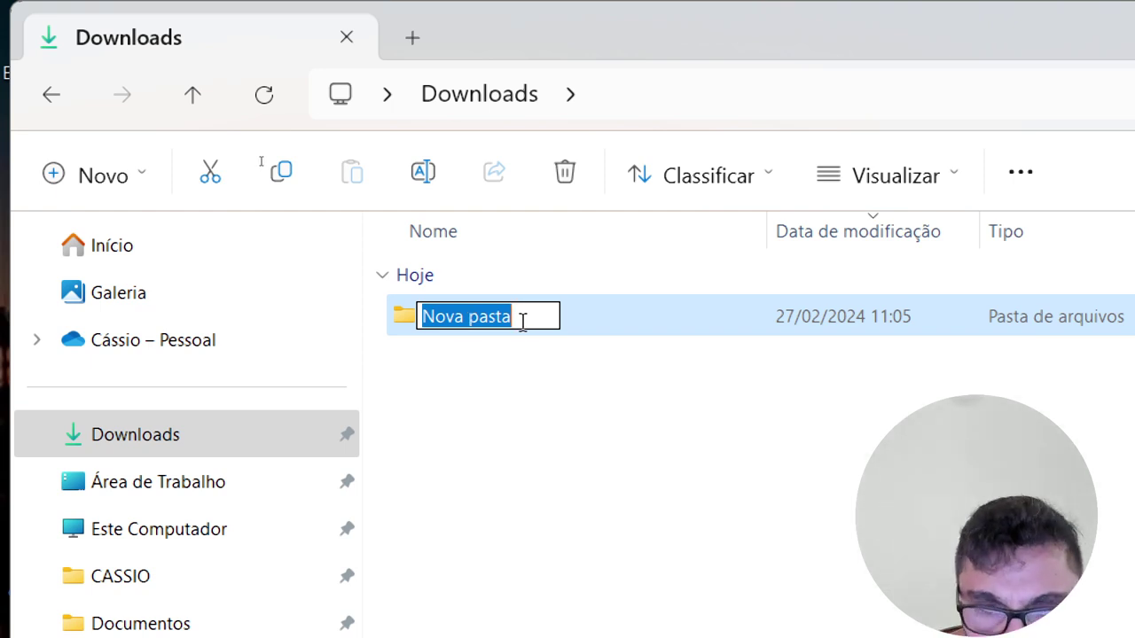
key("BackSpace")
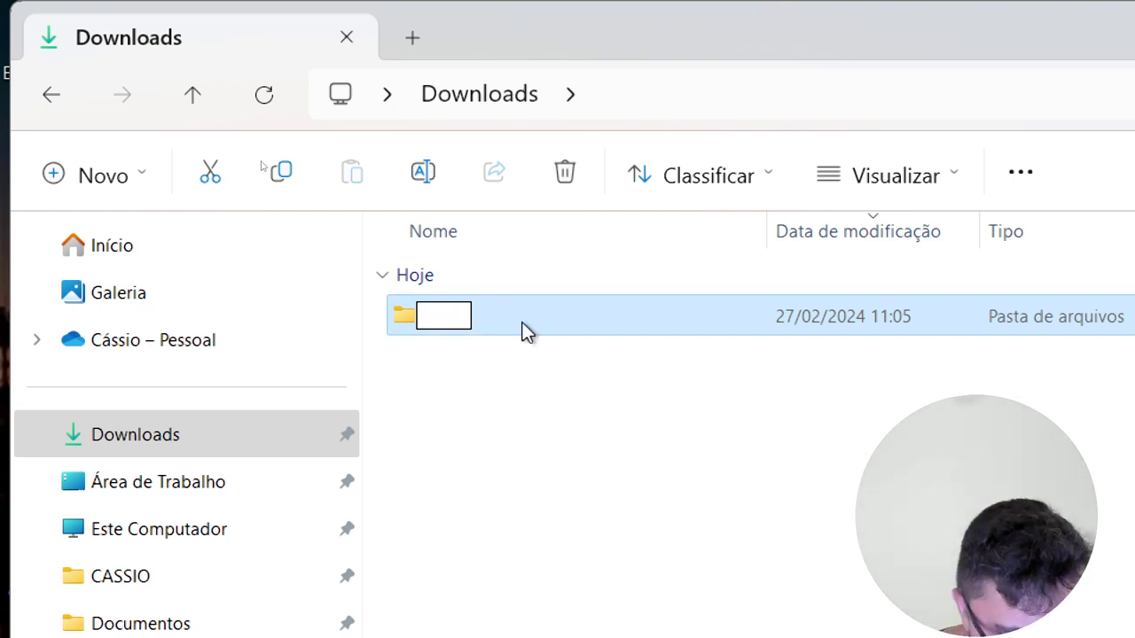
type("FDGOJKDFIGJDF")
key("Escape")
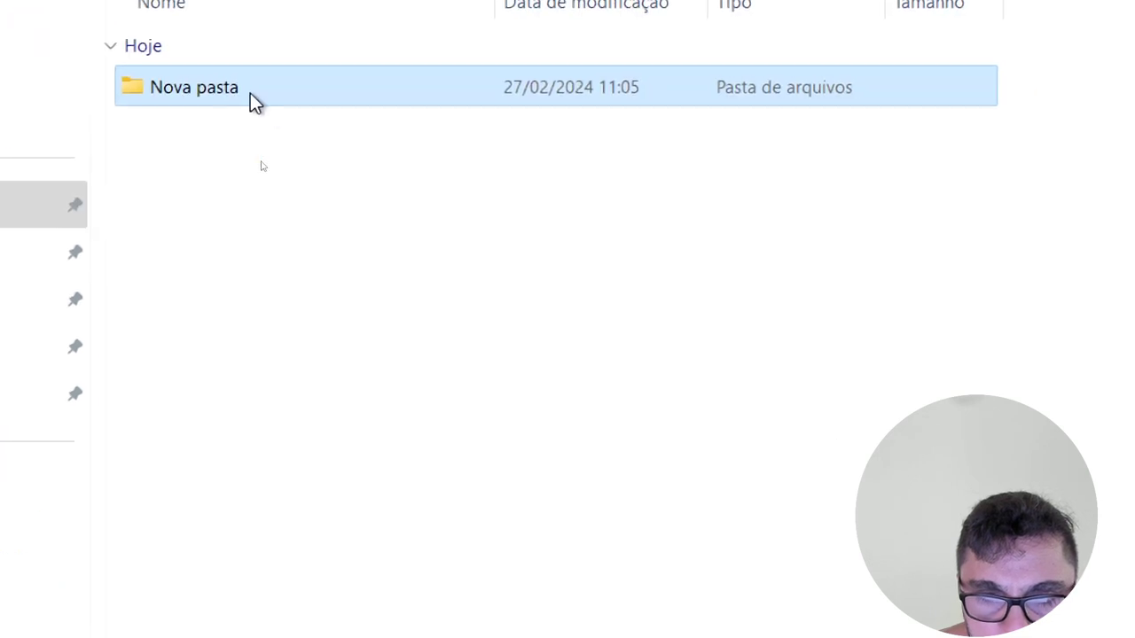
Rename the Nova pasta folder in Downloads as XDFDFDGFDFD
left_click(525, 324)
type("XDFDFD")
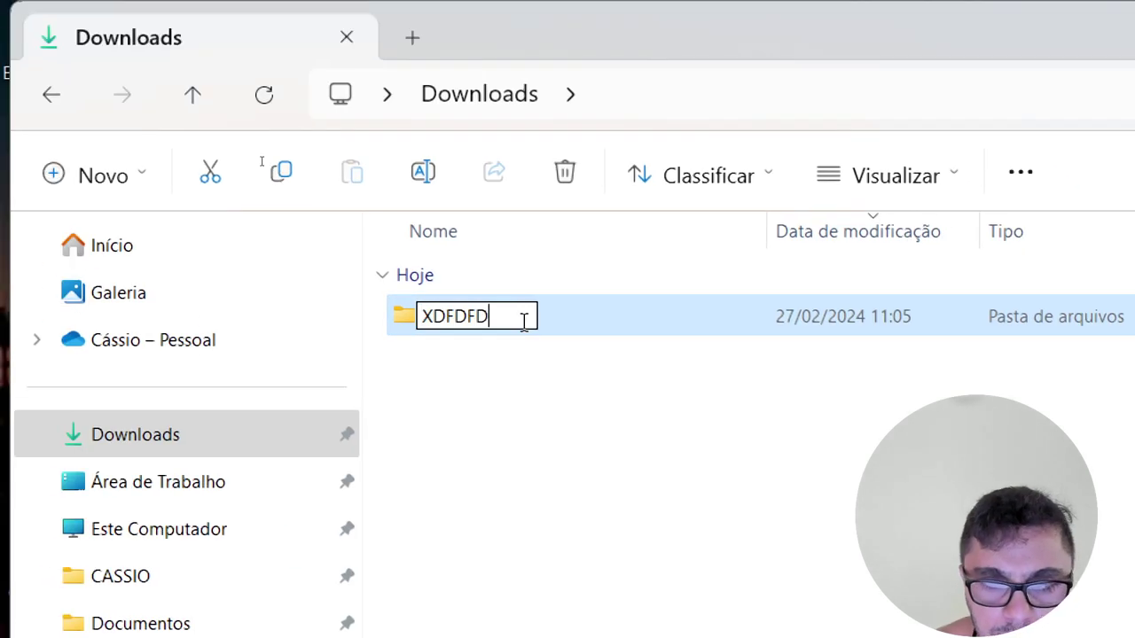
type("GFDFD")
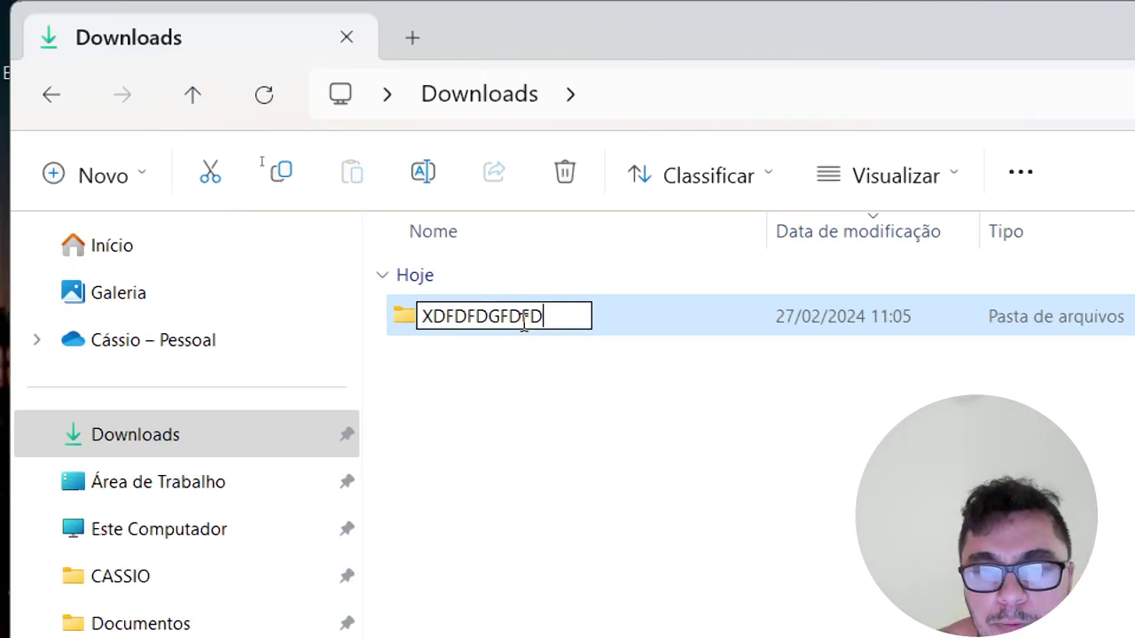
left_click(574, 406)
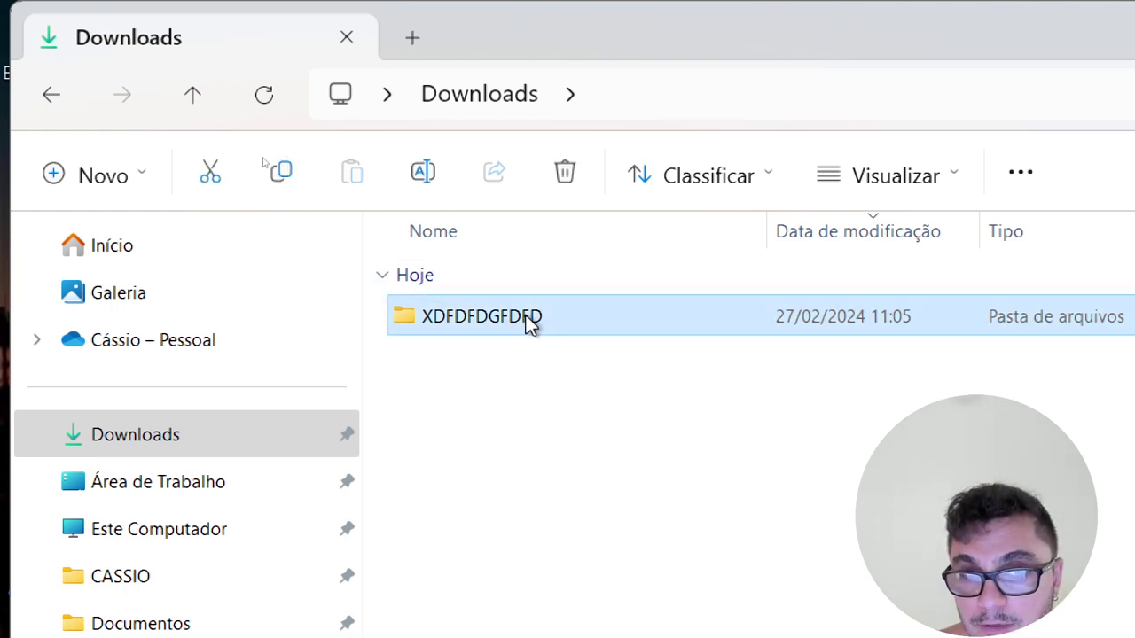
left_click(568, 484)
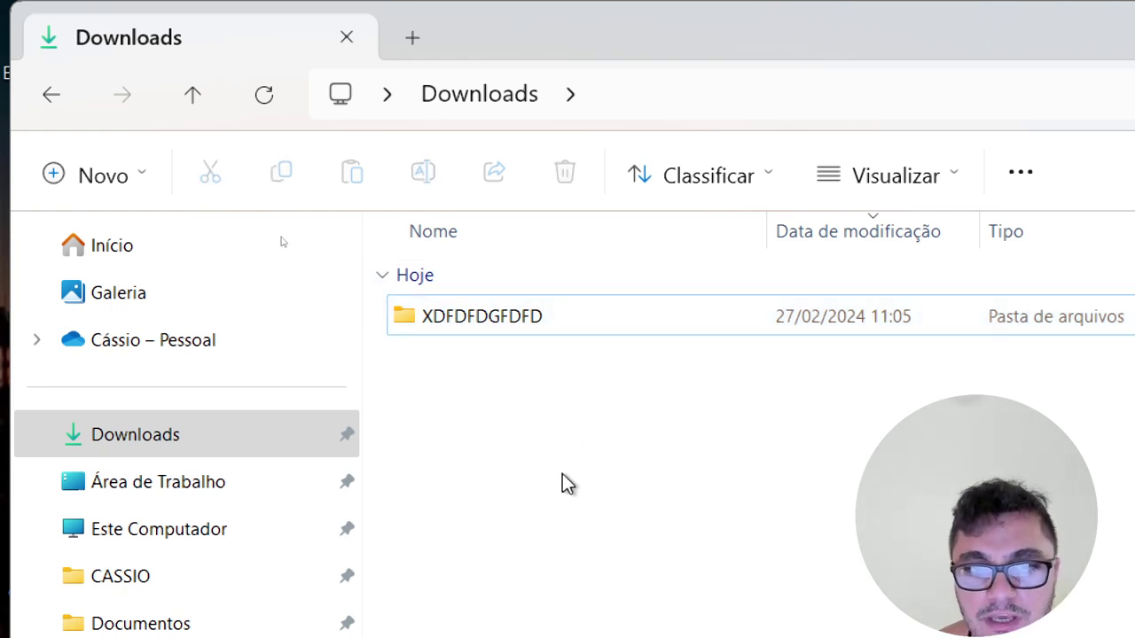
left_click(471, 321)
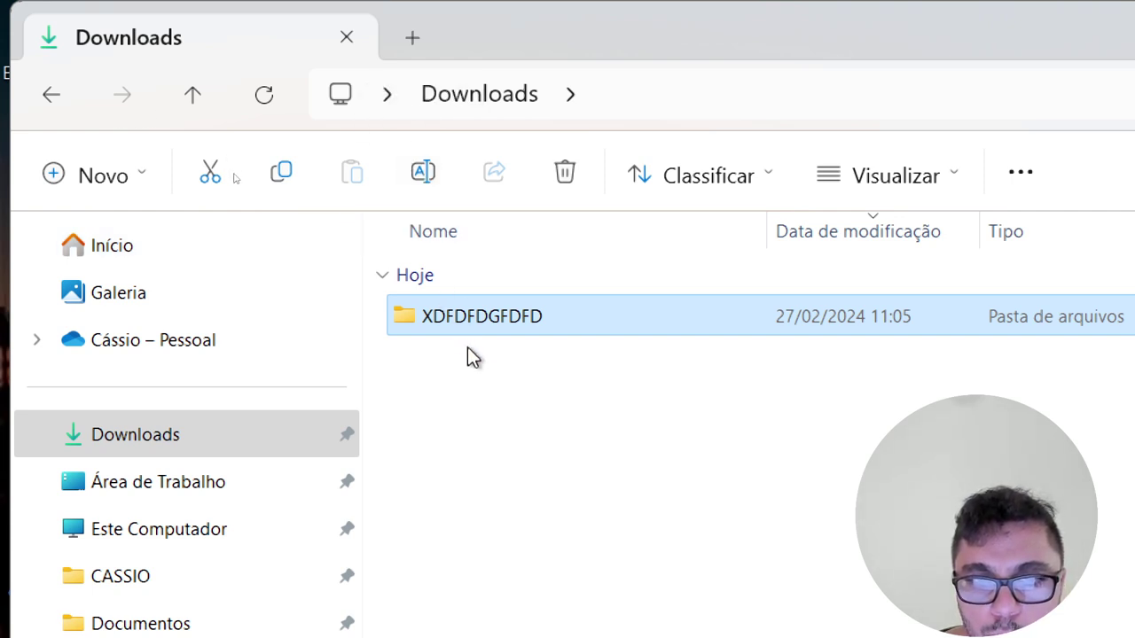
left_click(462, 410)
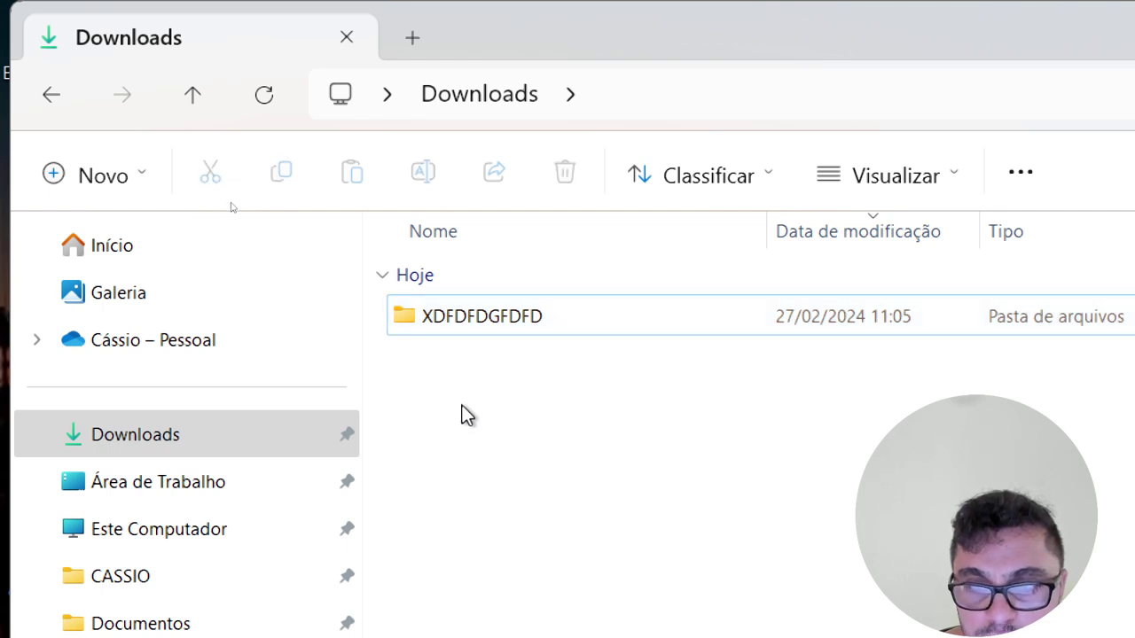
left_click(457, 315)
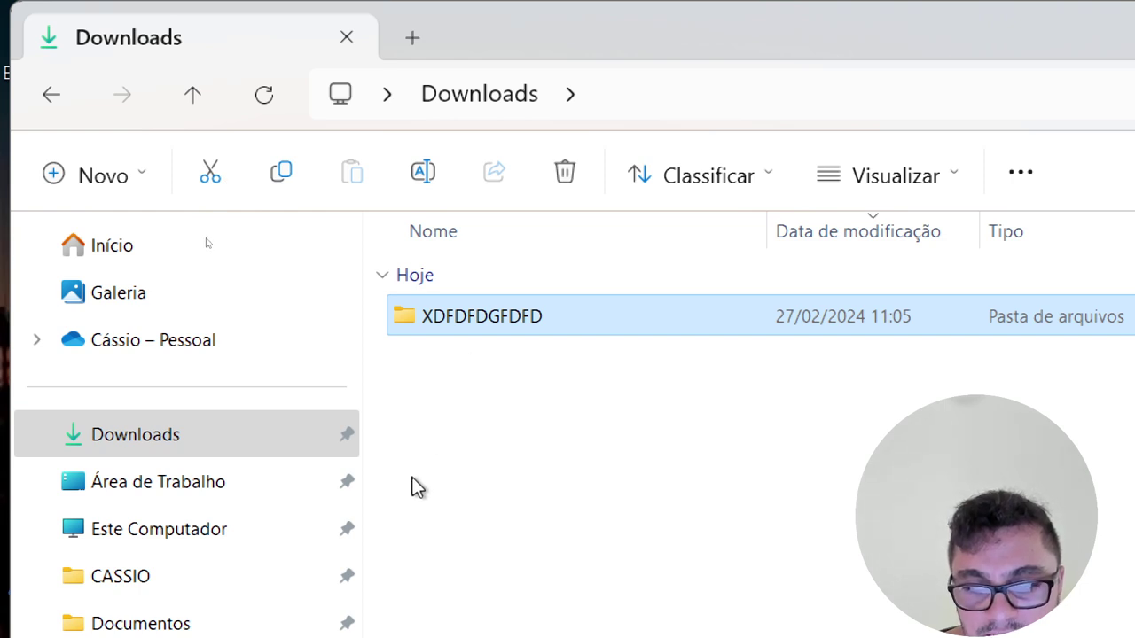
left_click(415, 479)
left_click_drag(411, 480, 536, 553)
left_click(464, 322)
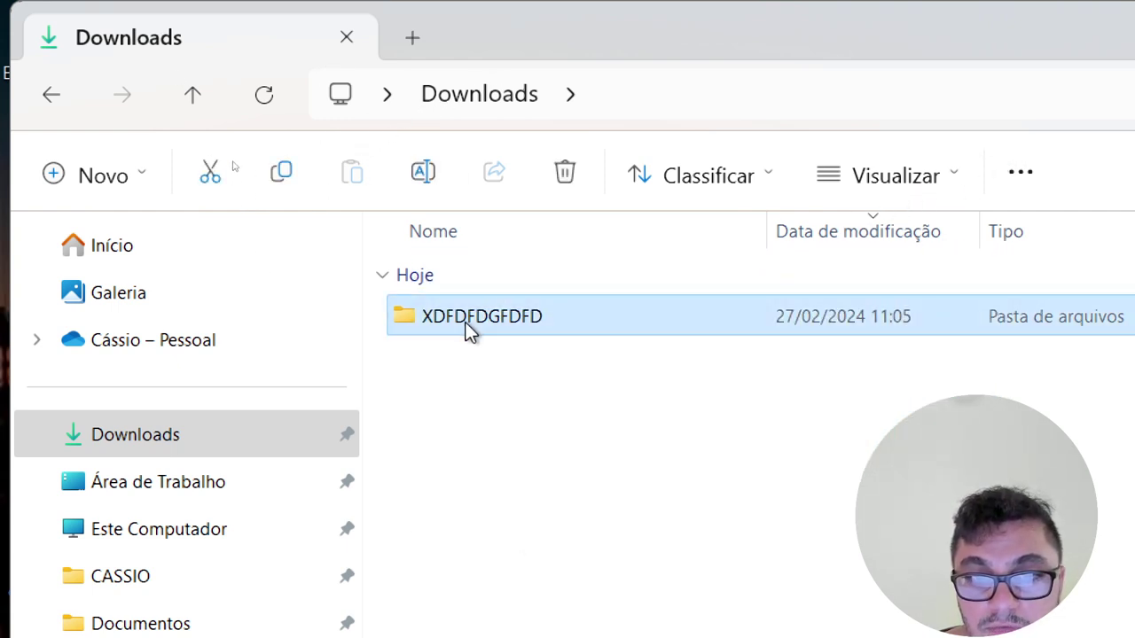
left_click(406, 171)
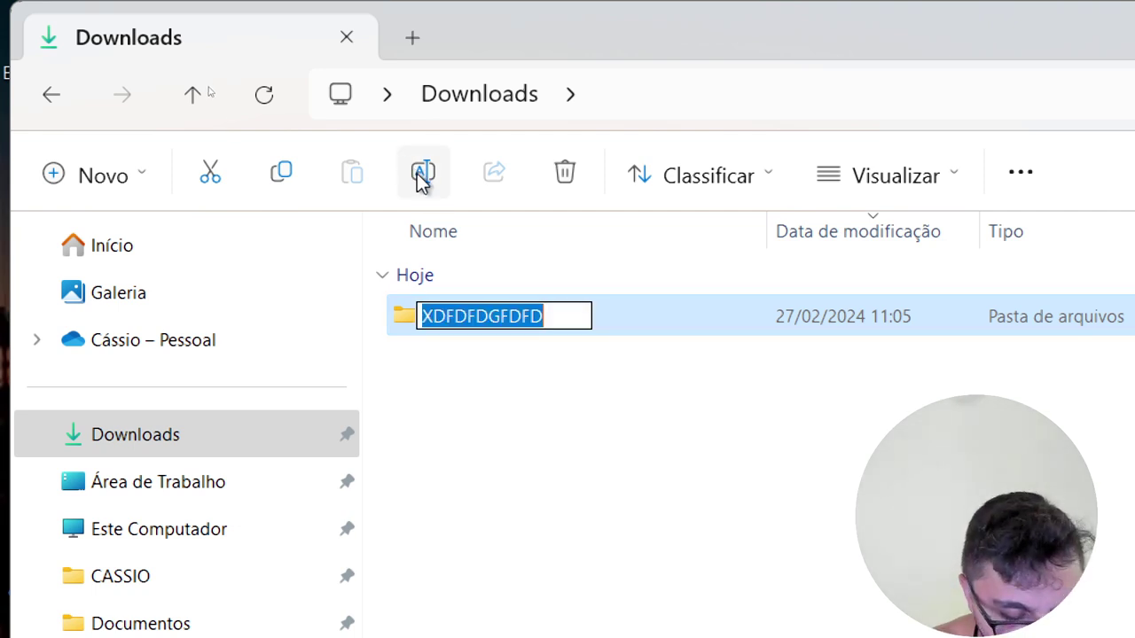
left_click(471, 506)
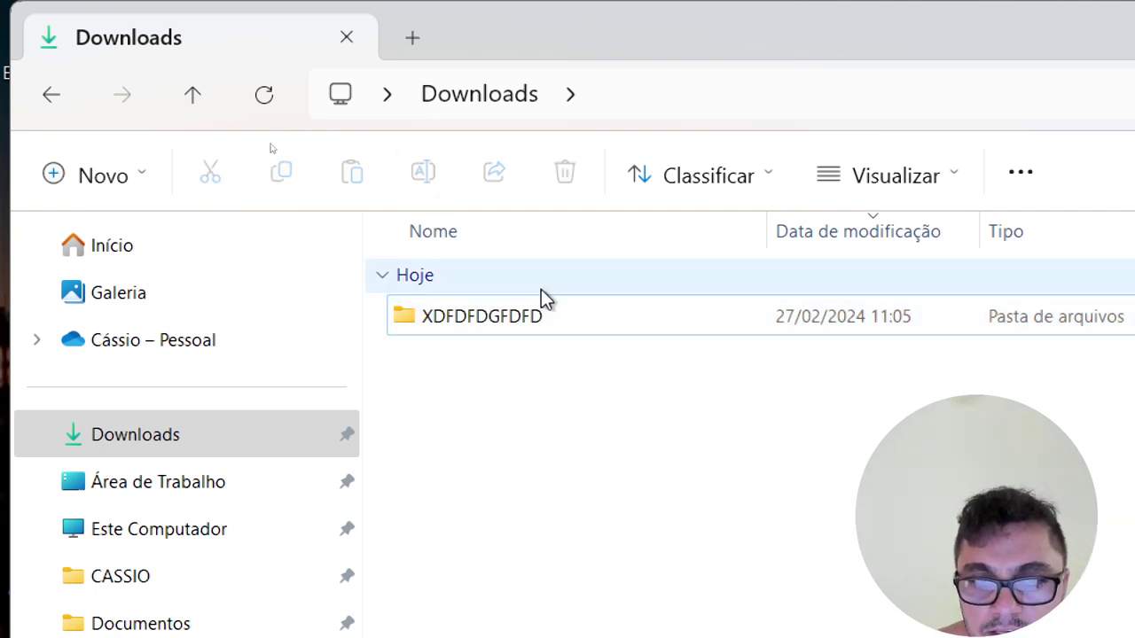
Open the XDFDFDGFDFD folder's name for editing with Renomear and select all of its characters
right_click(518, 322)
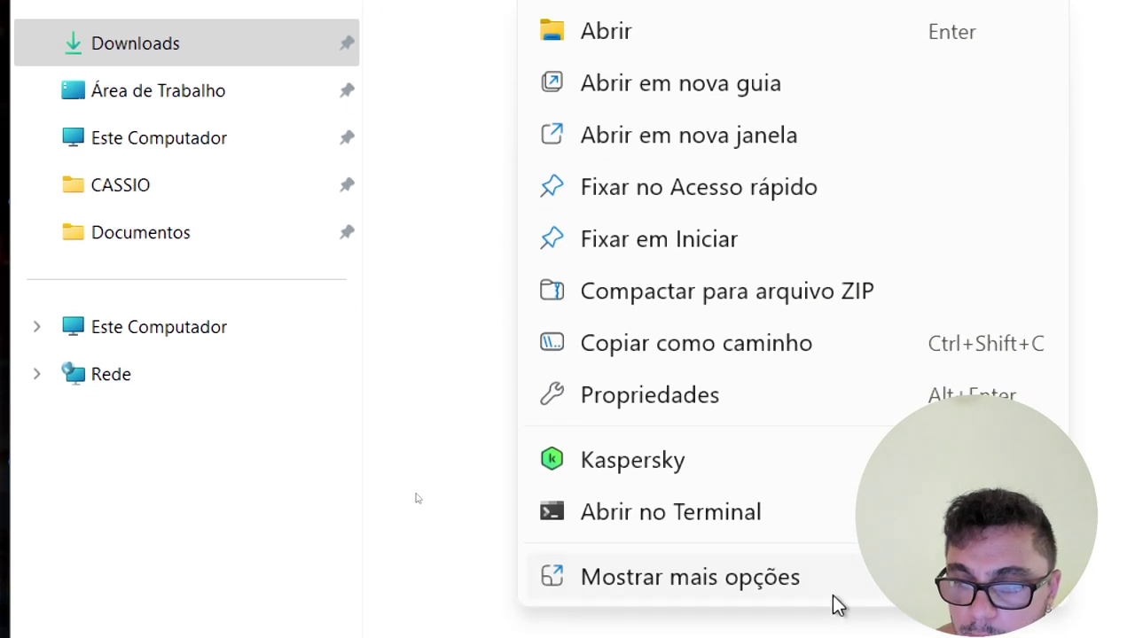
left_click(813, 588)
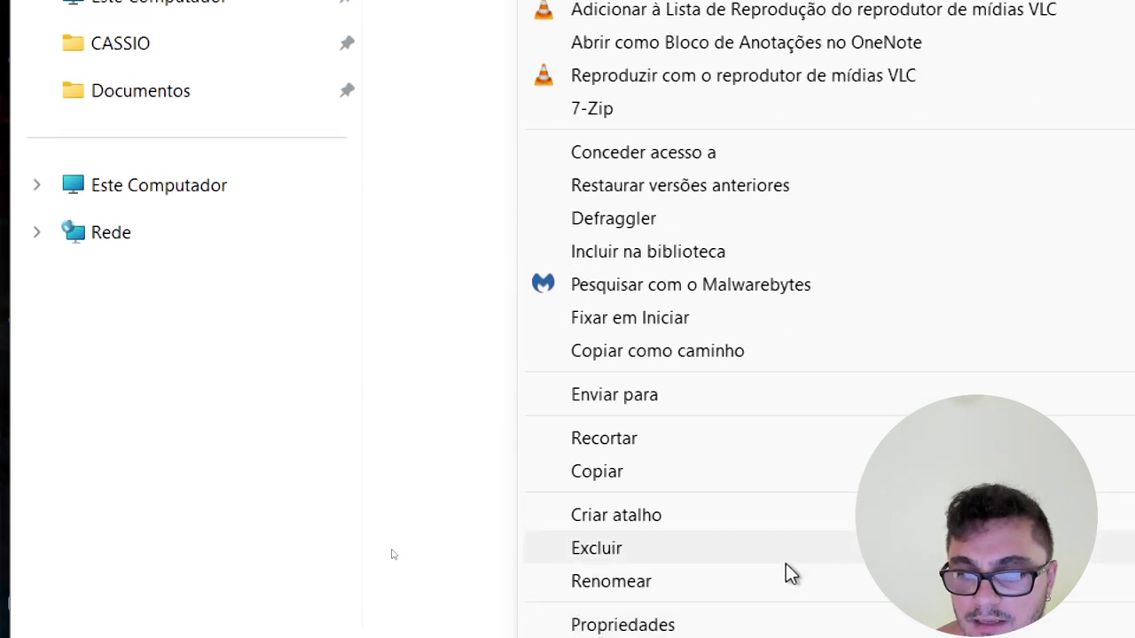
left_click(667, 592)
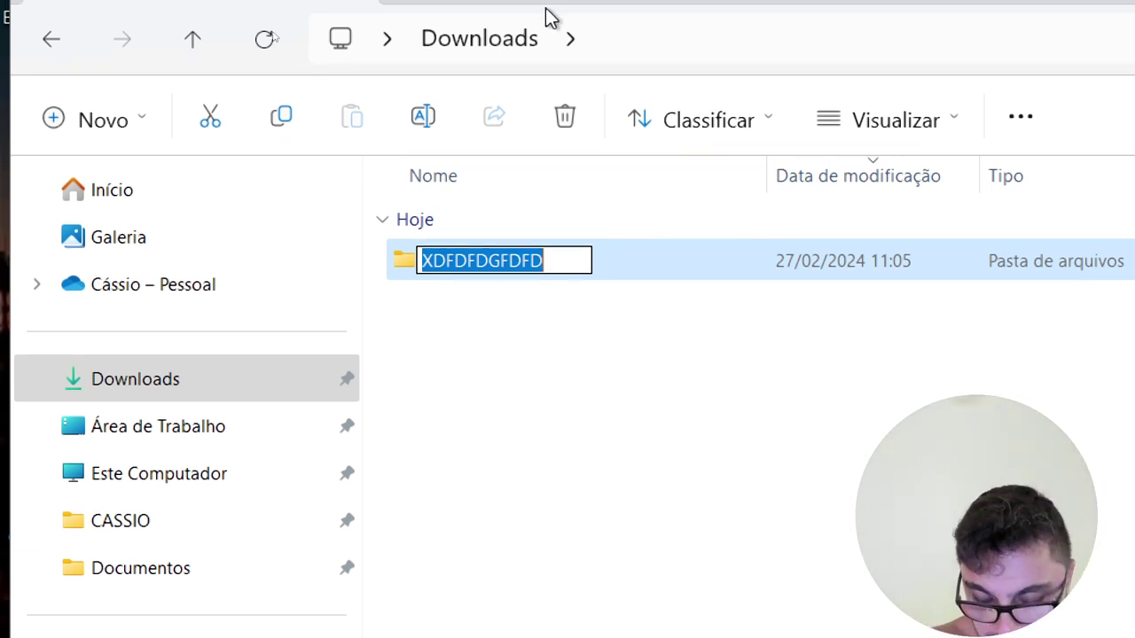
key("End")
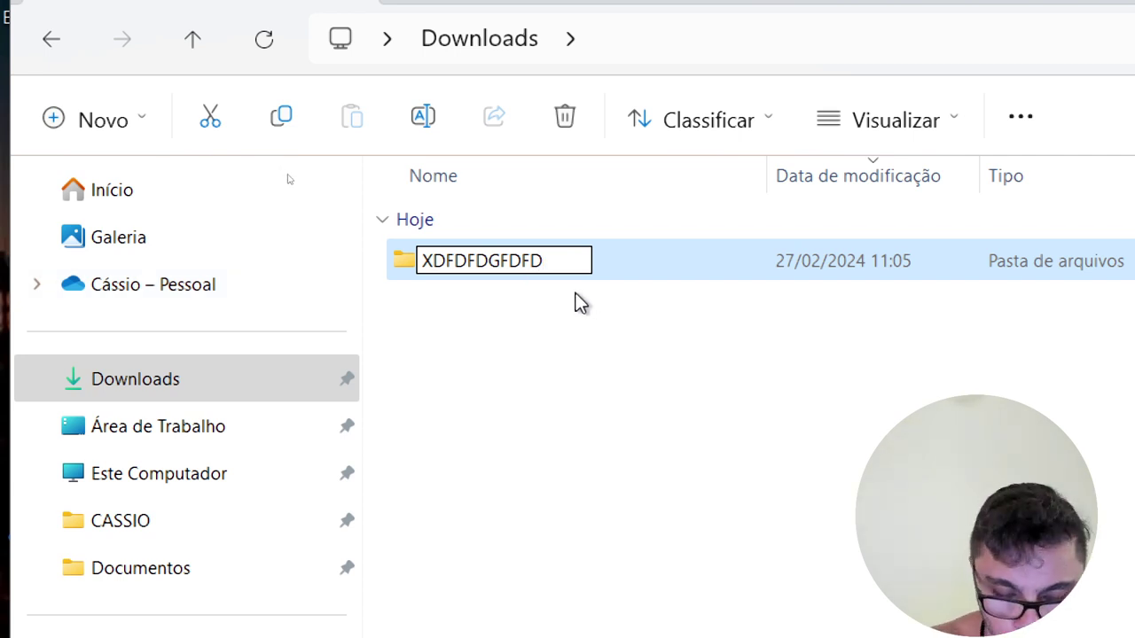
key("shift+Left")
key("shift+Left")
key("shift+Left")
key("shift+Left")
key("shift+Left")
key("shift+Left")
key("shift+Left")
key("shift+Left")
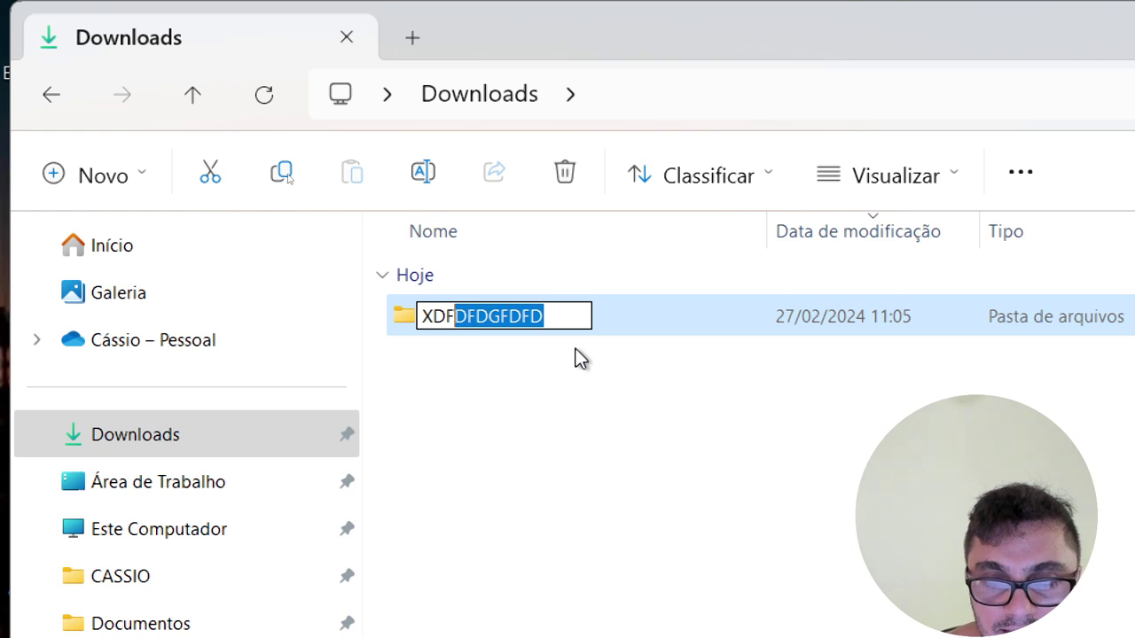
key("shift+Left")
key("shift+Left")
key("shift+Left")
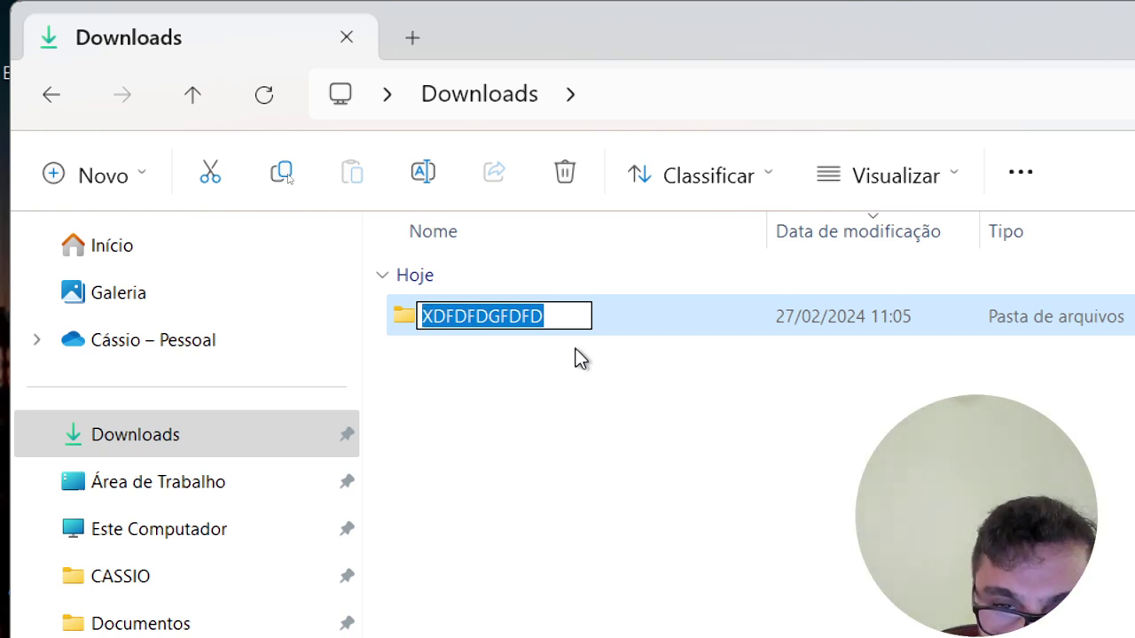
Erase the folder's old name completely and rename the folder as FOTOS
key("End")
key("BackSpace")
key("BackSpace")
key("BackSpace")
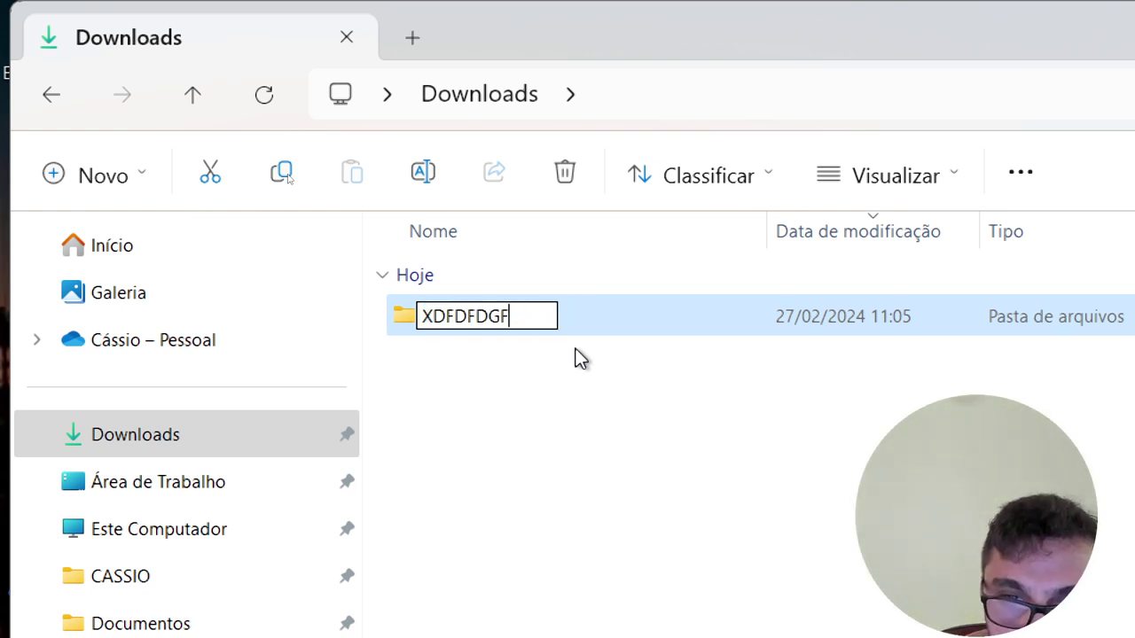
key("Left")
key("Left")
key("Left")
key("Left")
key("Left")
key("Left")
key("Left")
key("Left")
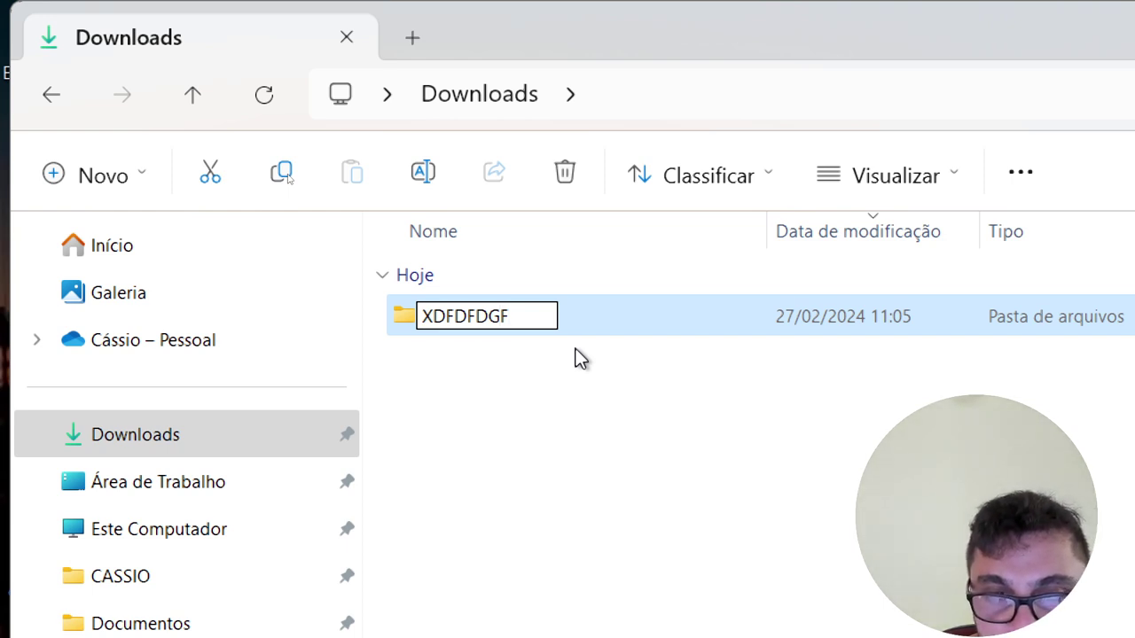
key("Delete")
key("Delete")
key("Delete")
key("Delete")
key("Delete")
key("Delete")
key("Delete")
key("Delete")
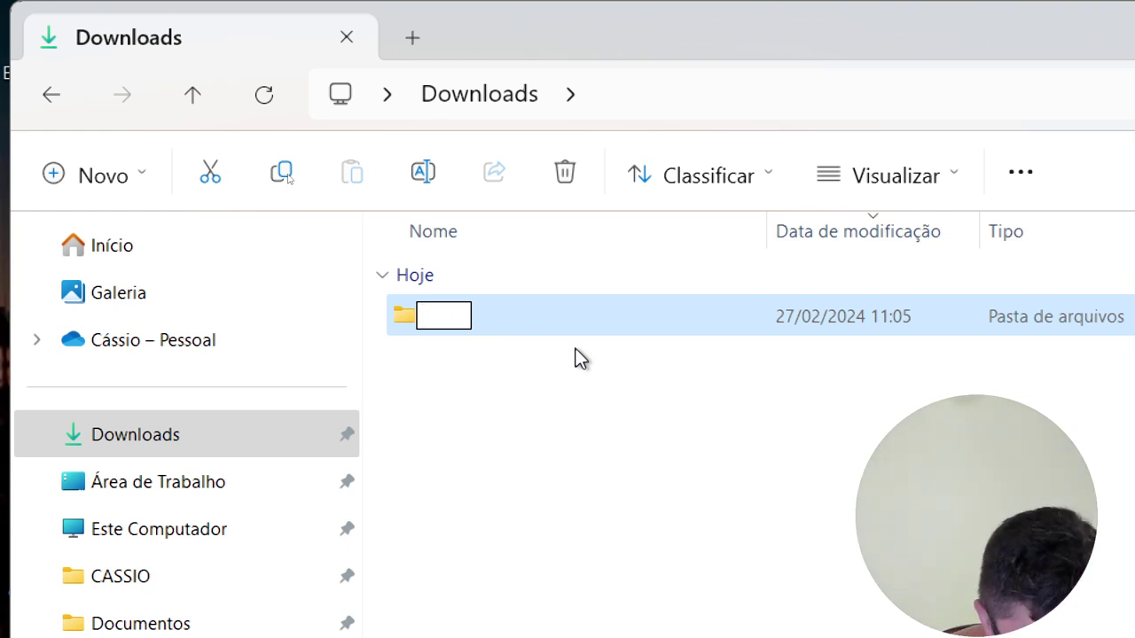
type("FOTOS")
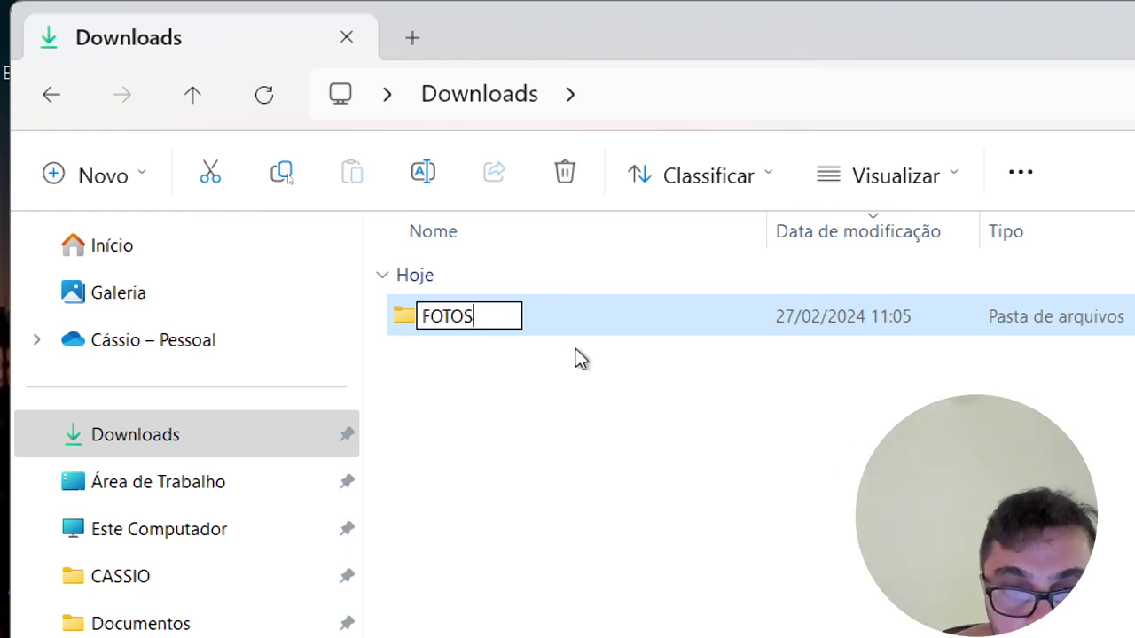
key("Return")
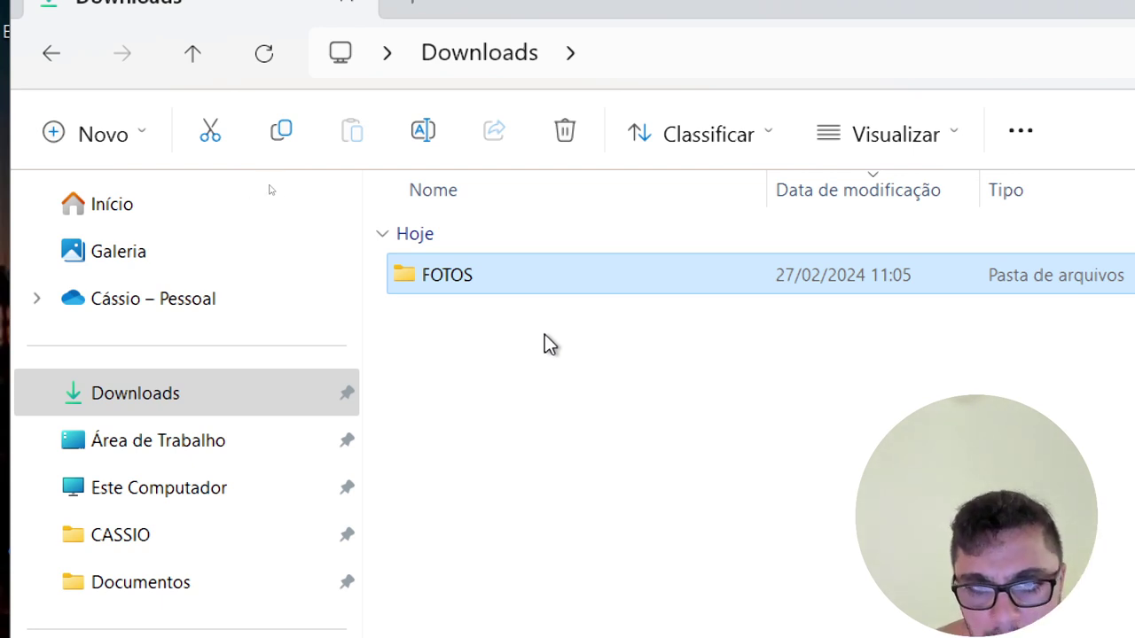
key("F2")
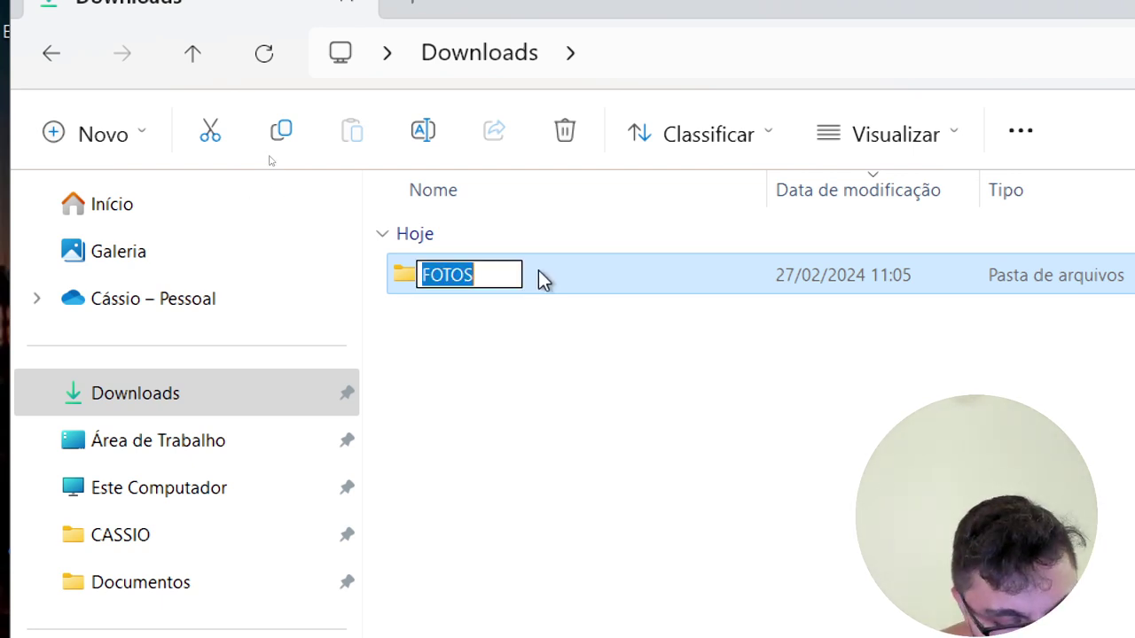
left_click(595, 357)
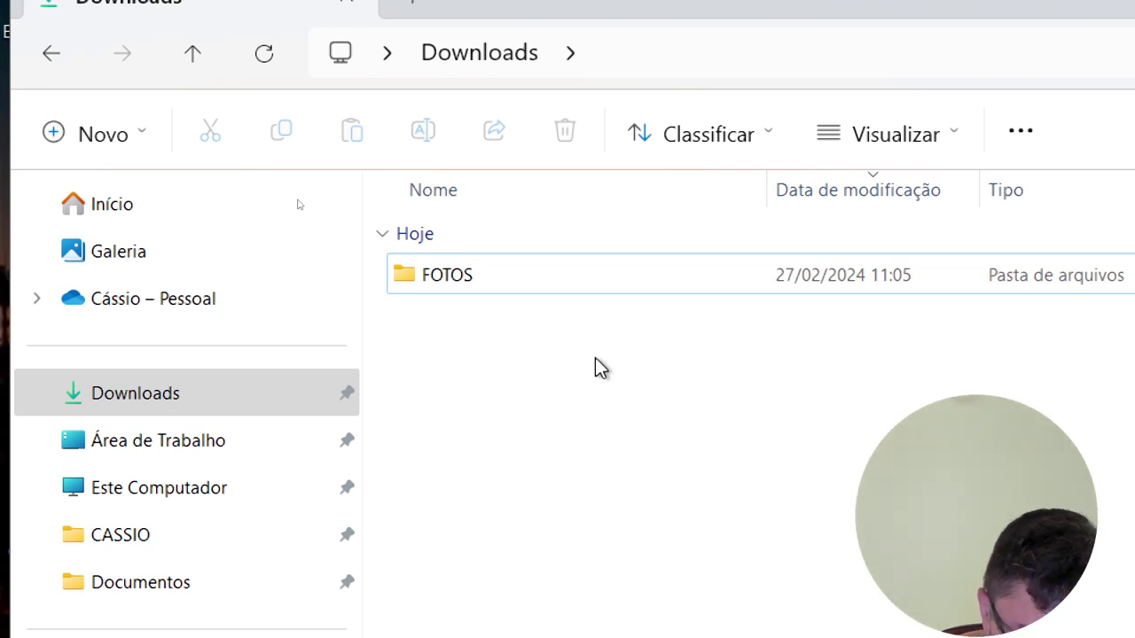
left_click(516, 285)
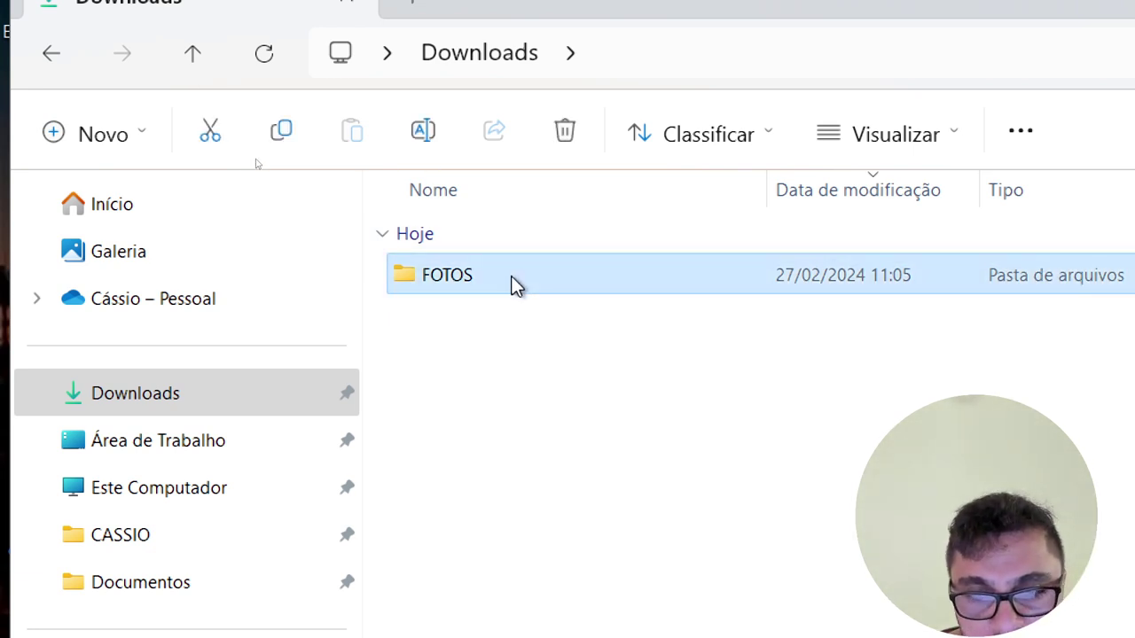
key("F2")
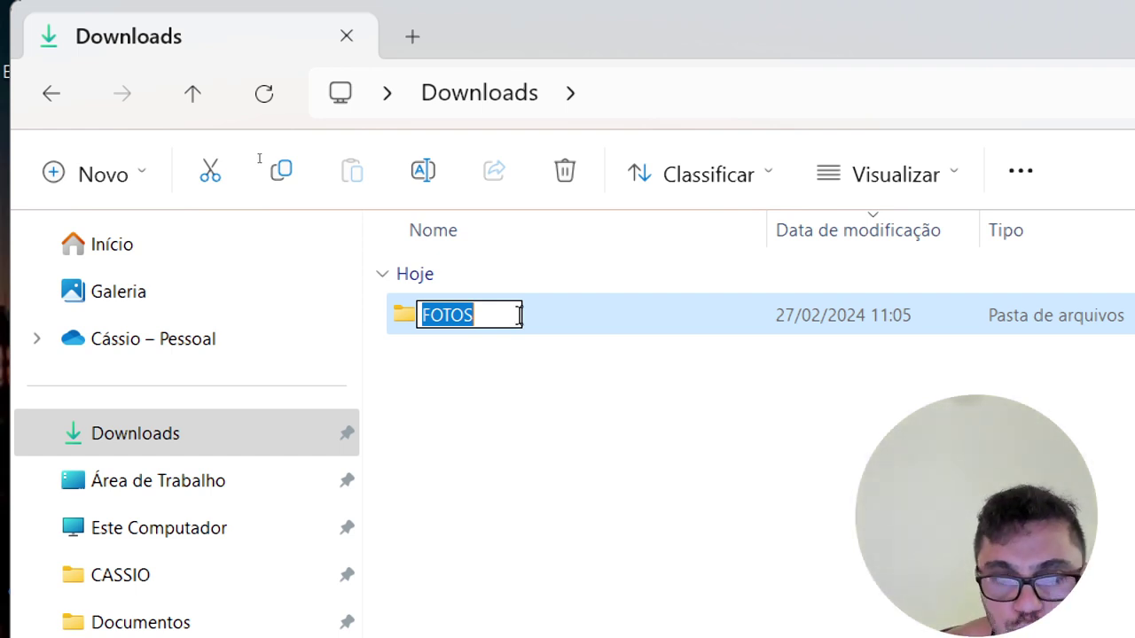
left_click(428, 380)
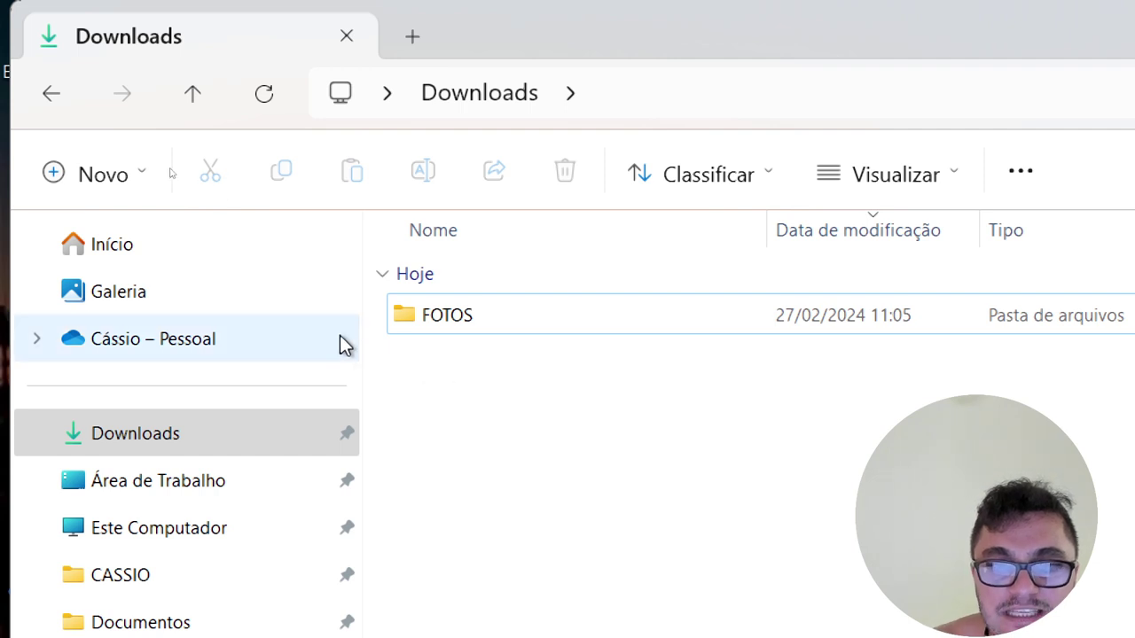
Open the FOTOS folder and examine its full path in the address bar, leaving the path as it is
mouse_move(407, 315)
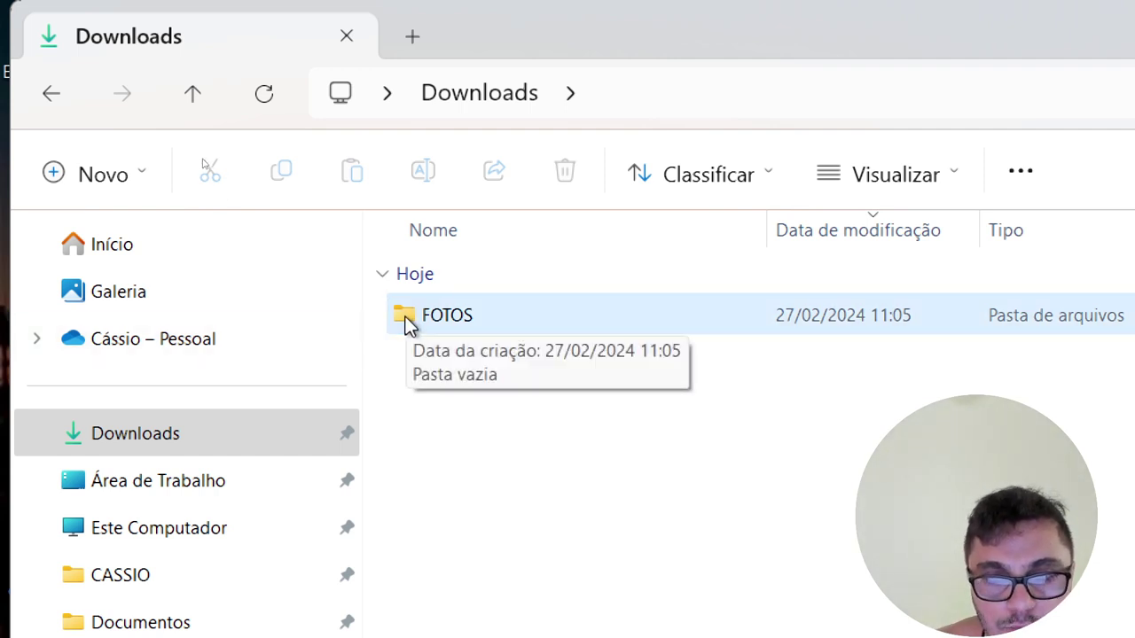
double_click(406, 317)
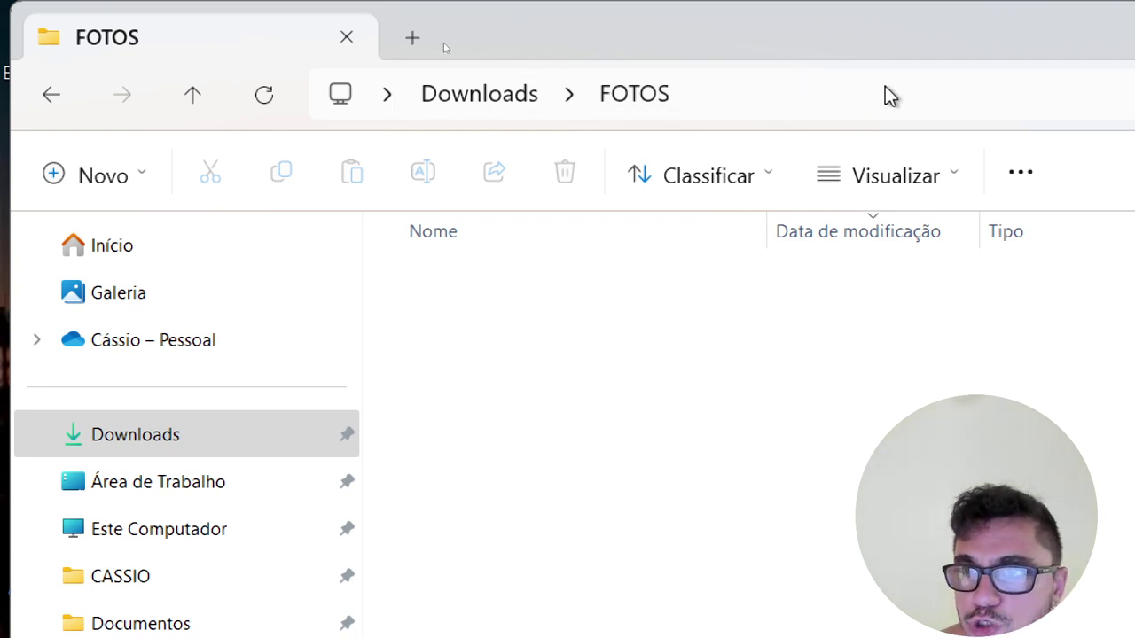
left_click(957, 95)
left_click(745, 101)
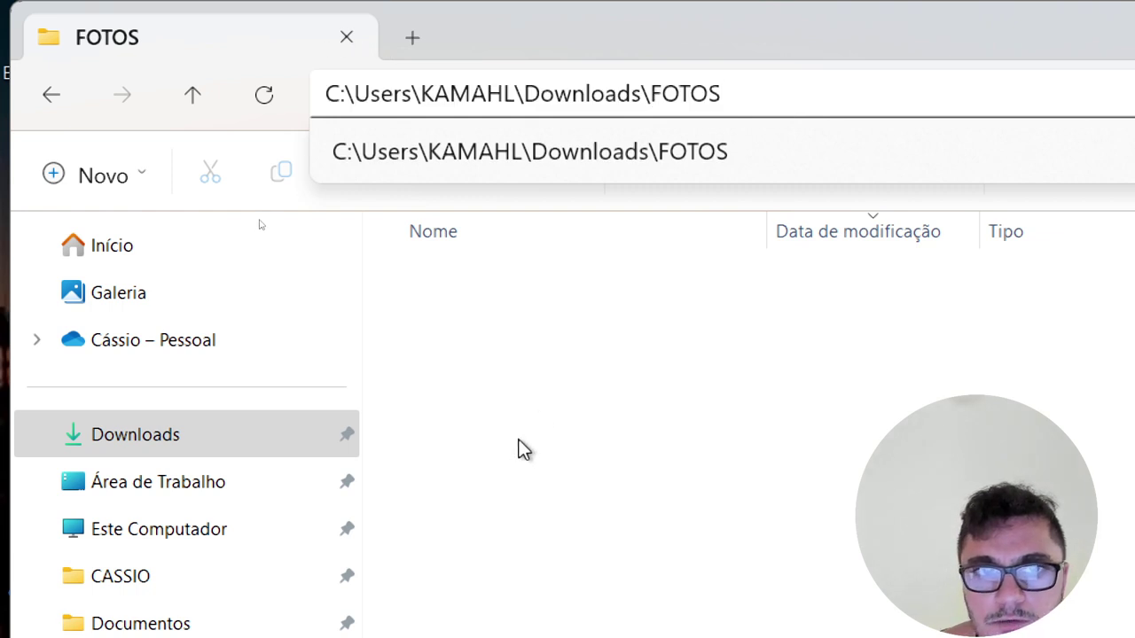
left_click(401, 331)
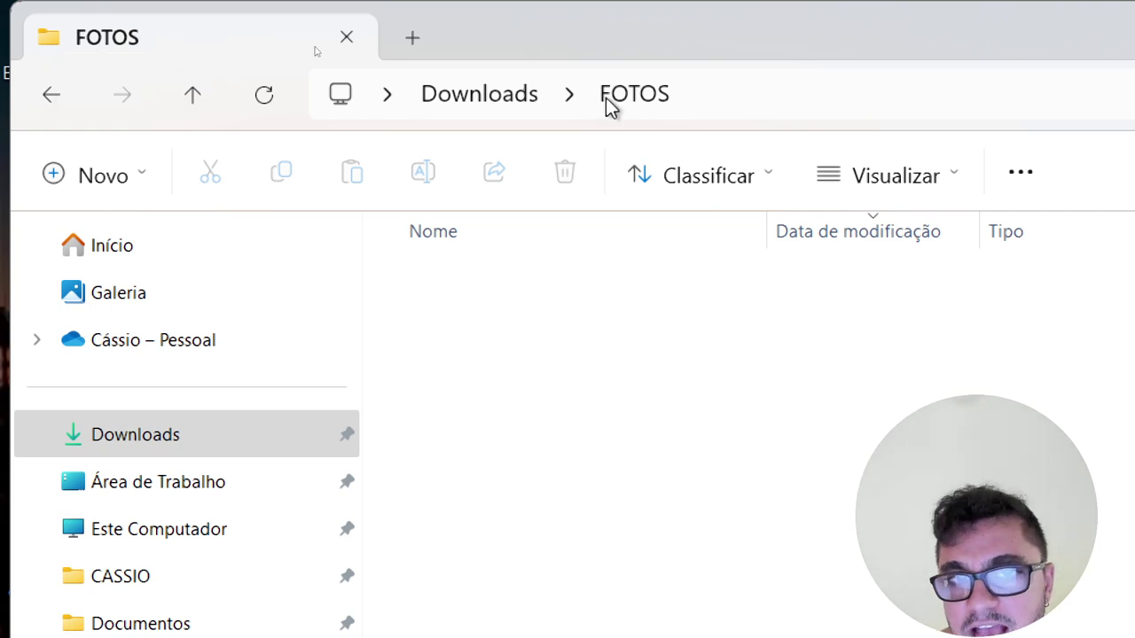
left_click(931, 94)
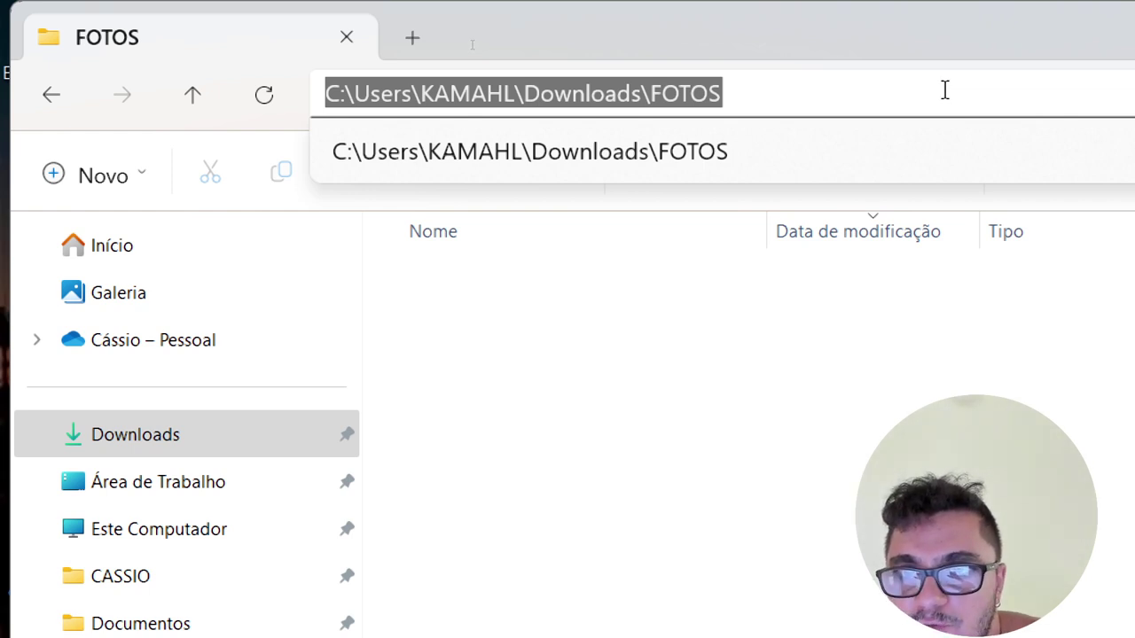
left_click(497, 251)
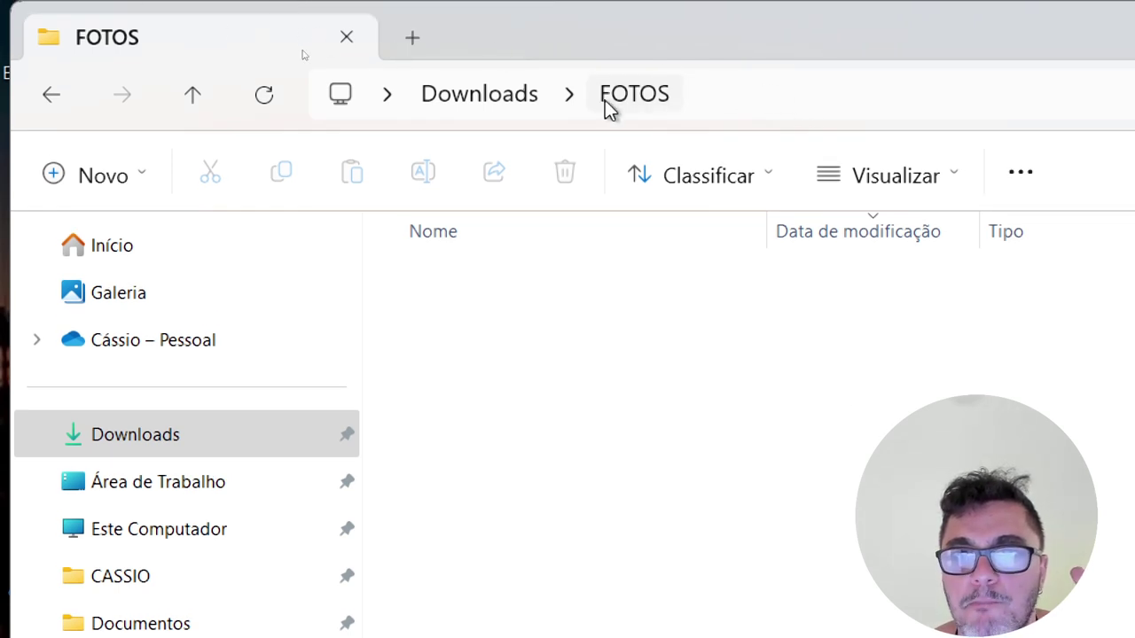
Go back and forth between Downloads and its FOTOS subfolder to compare their paths, ending in Downloads
left_click(478, 94)
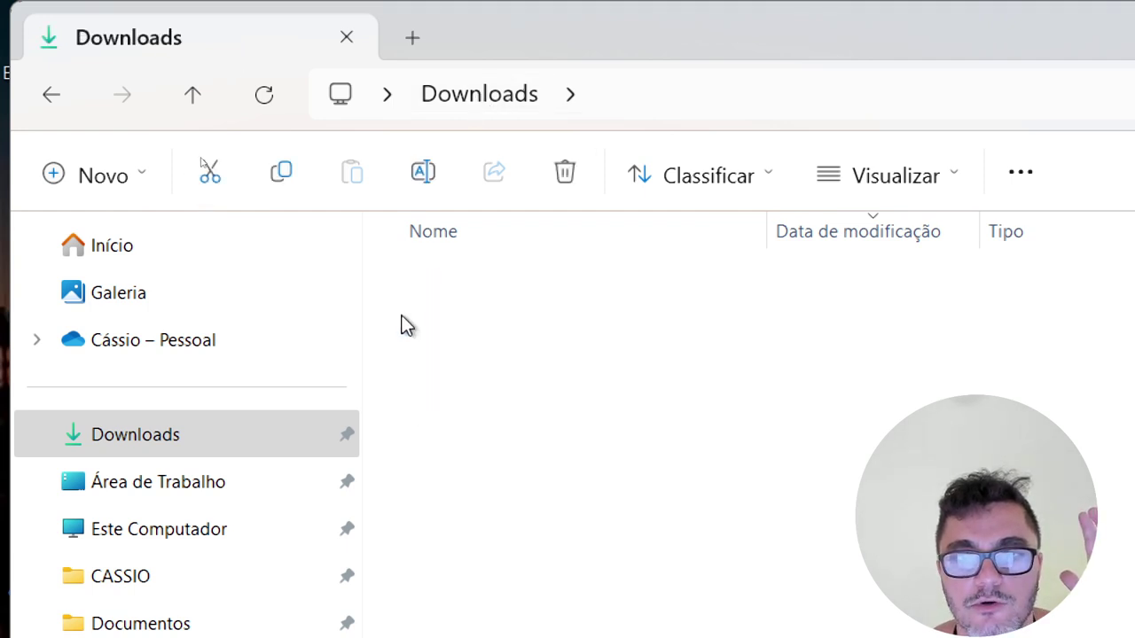
double_click(403, 325)
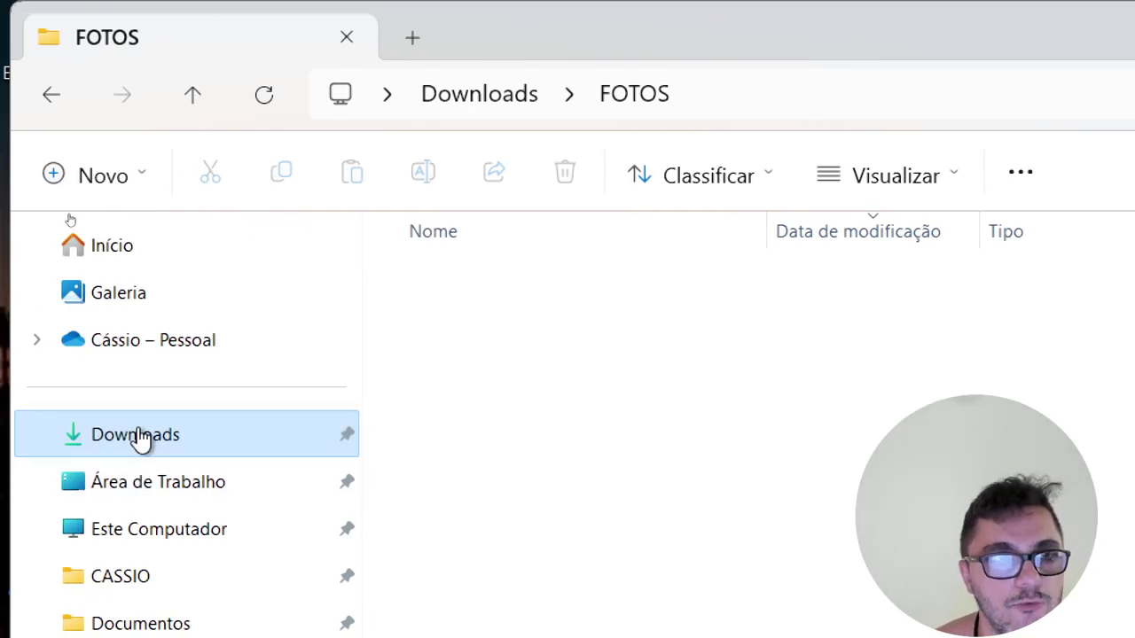
left_click(191, 97)
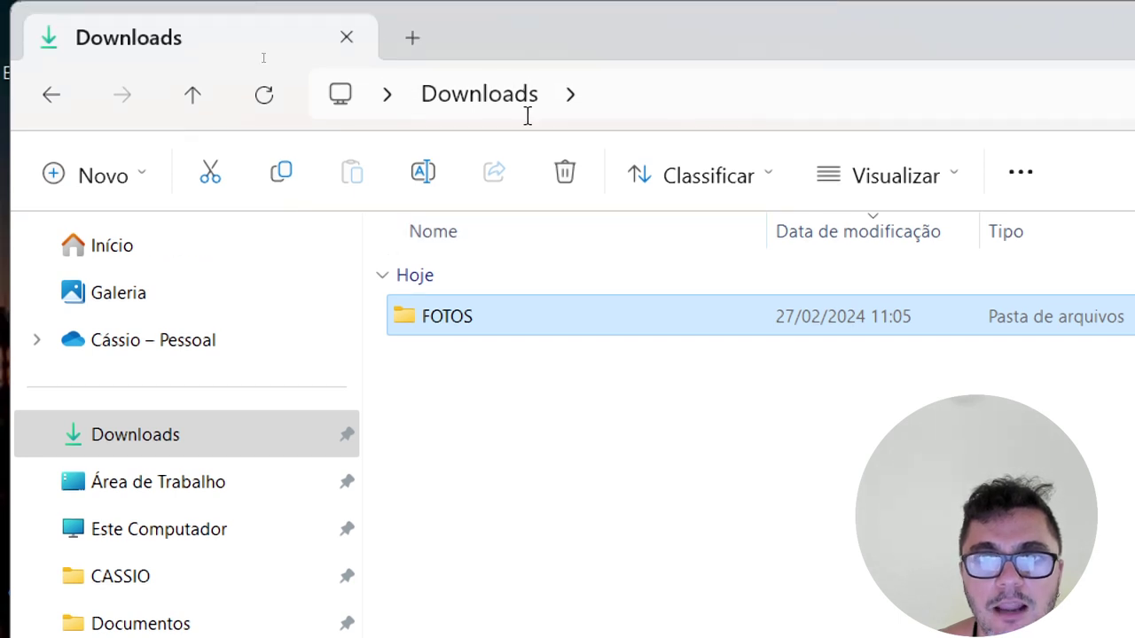
left_click(498, 99)
left_click(546, 317)
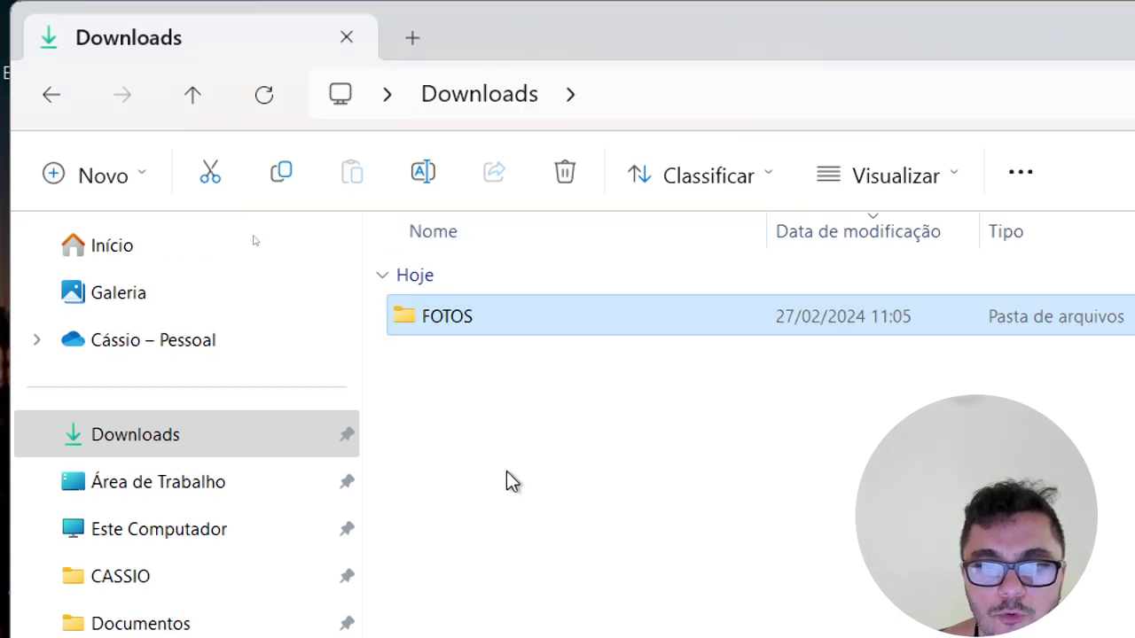
Create a new folder in Downloads and name it DOCUMENTOS
left_click(591, 472)
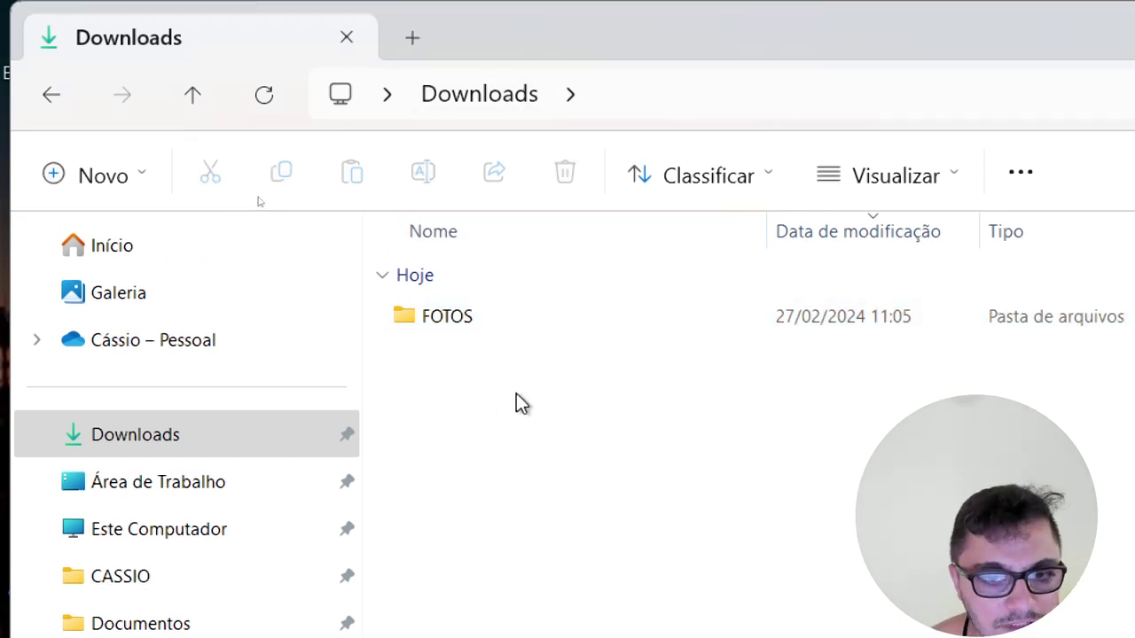
right_click(443, 394)
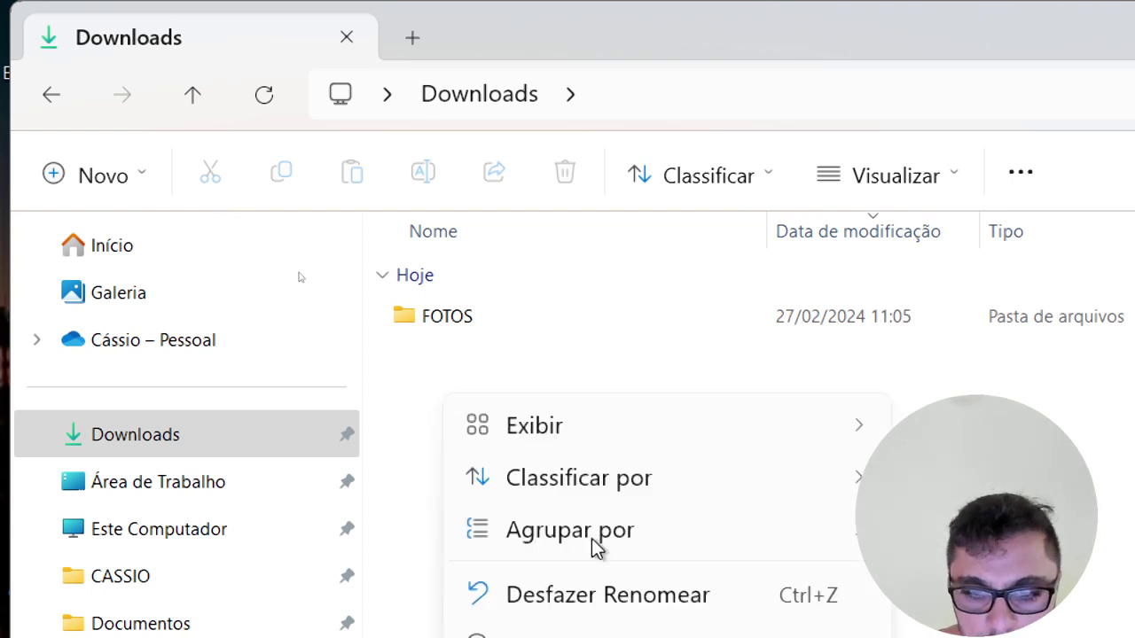
left_click(471, 353)
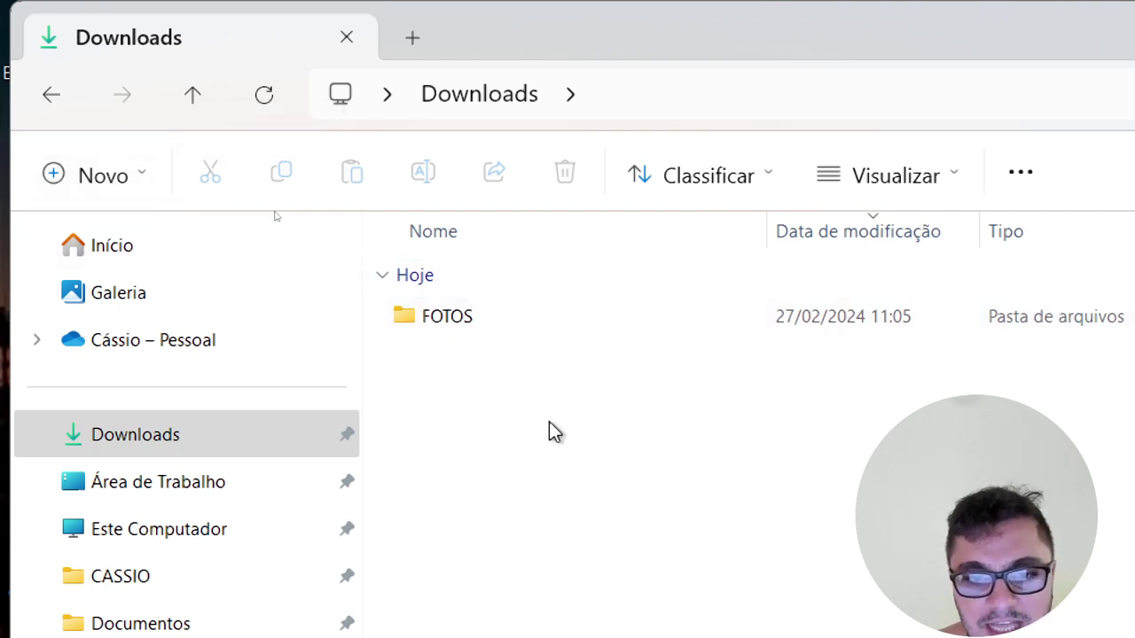
left_click(143, 176)
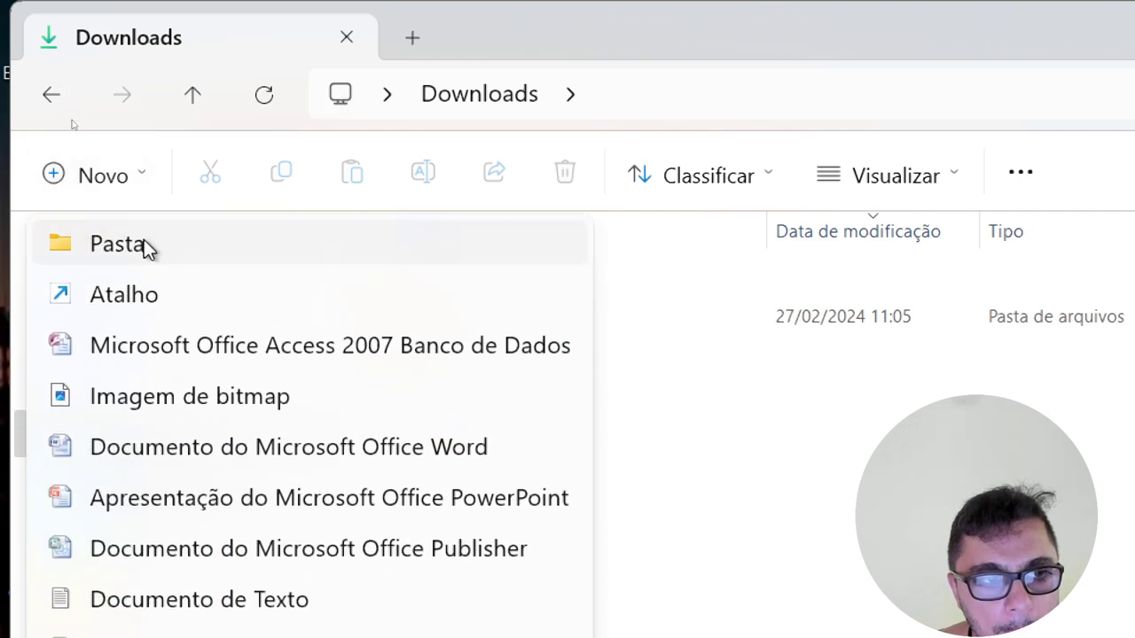
left_click(144, 246)
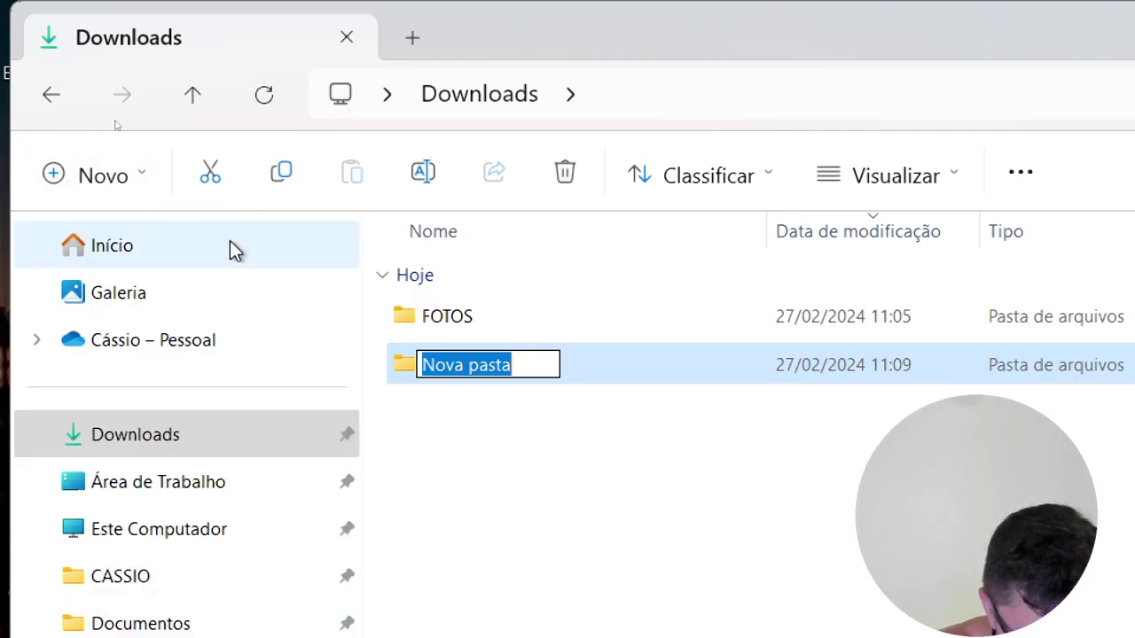
type("DO")
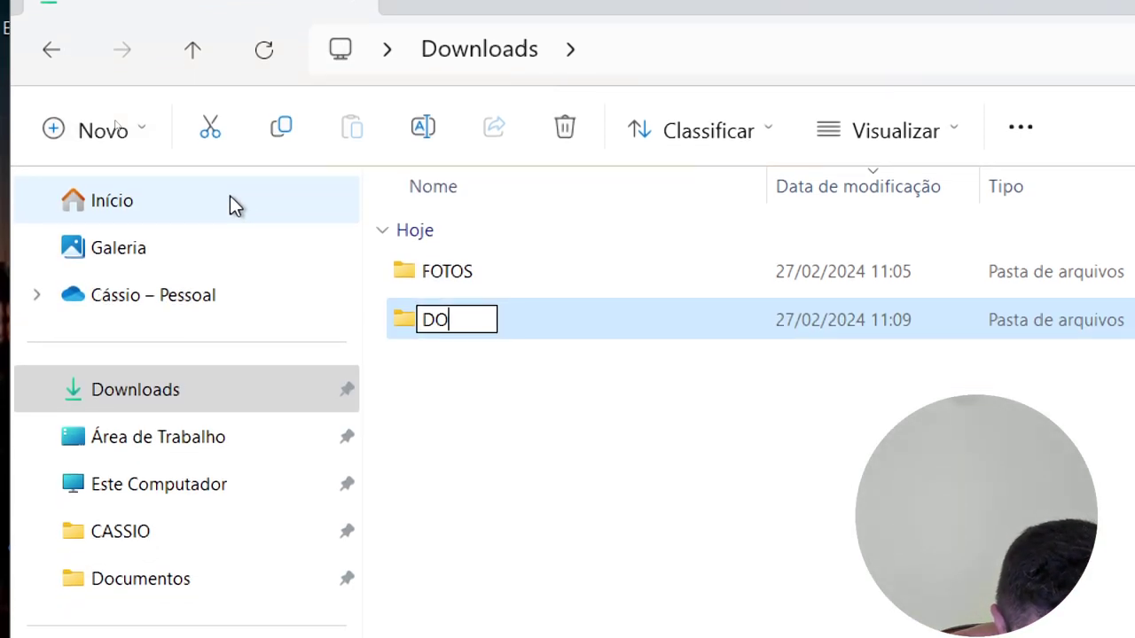
type("CUMENTOS")
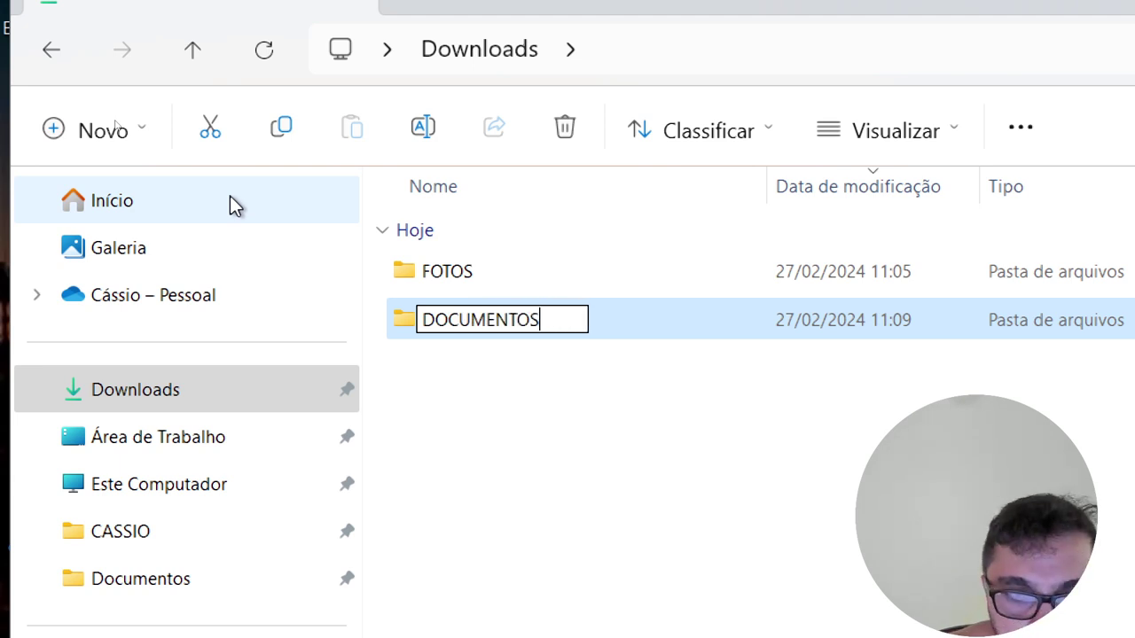
key("Return")
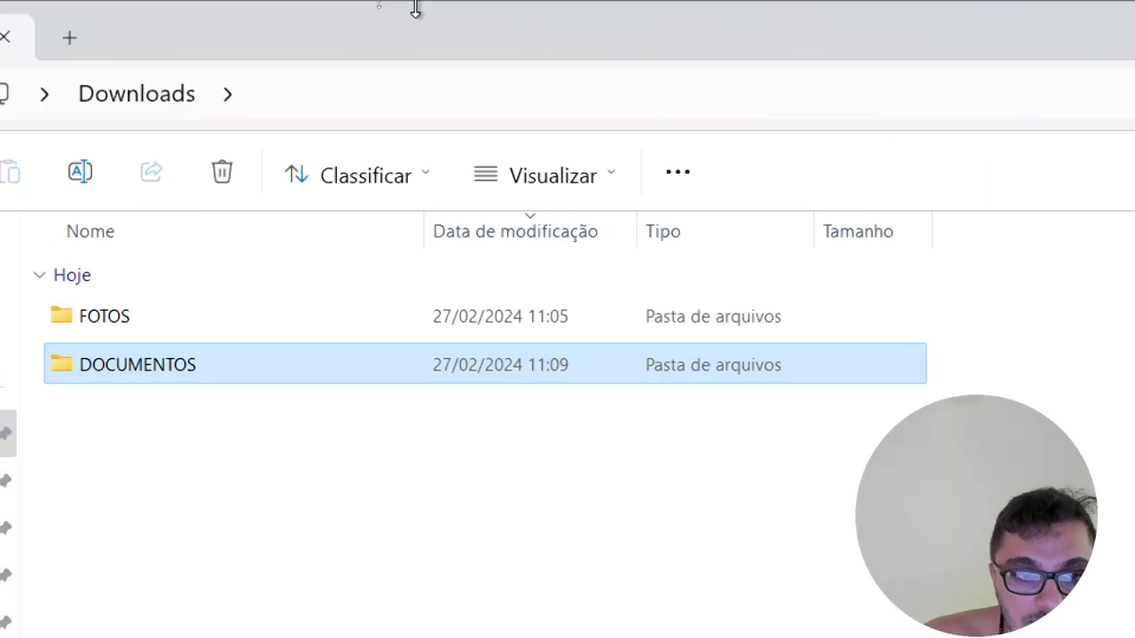
Create a new text document in Downloads and name it TEXTO 1, keeping the .txt extension
left_click(144, 101)
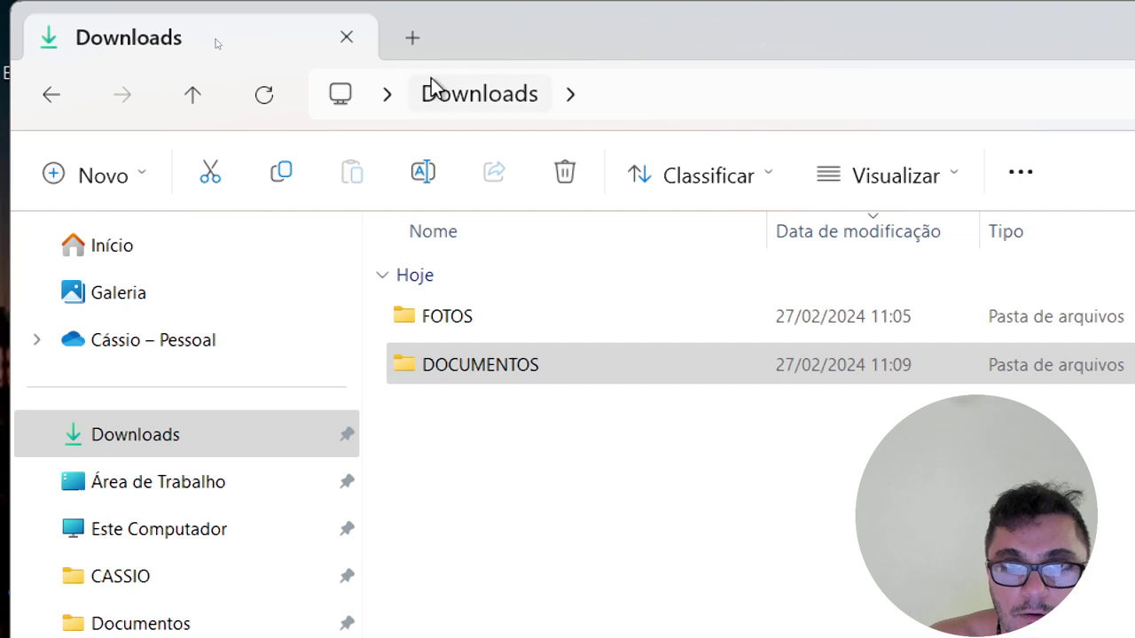
left_click_drag(460, 478, 678, 574)
right_click(507, 435)
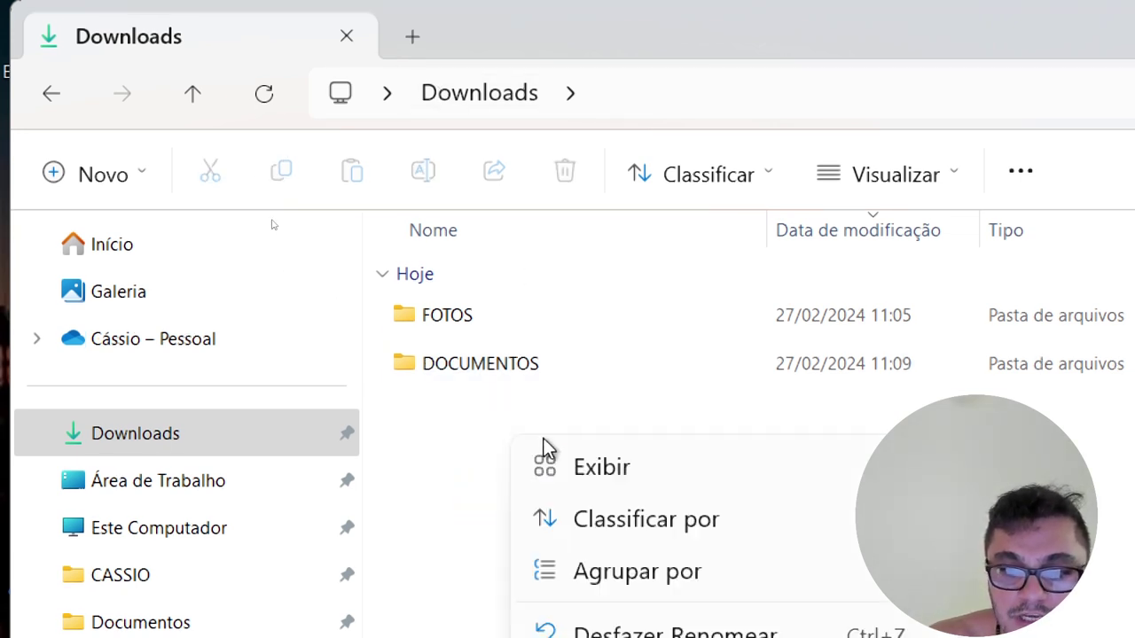
mouse_move(763, 305)
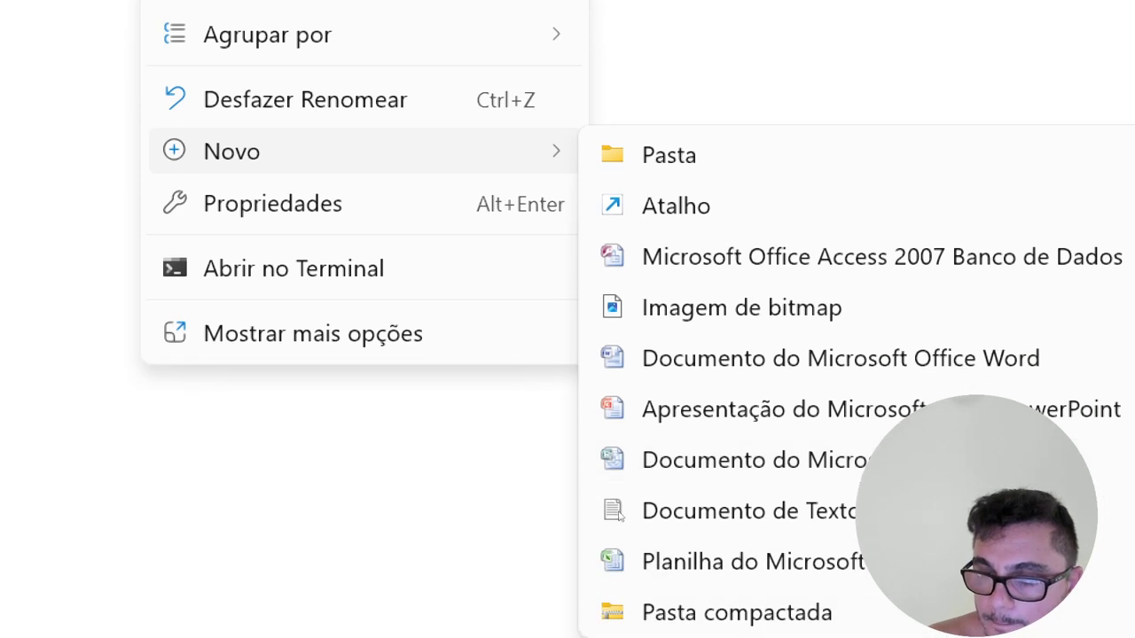
left_click(615, 521)
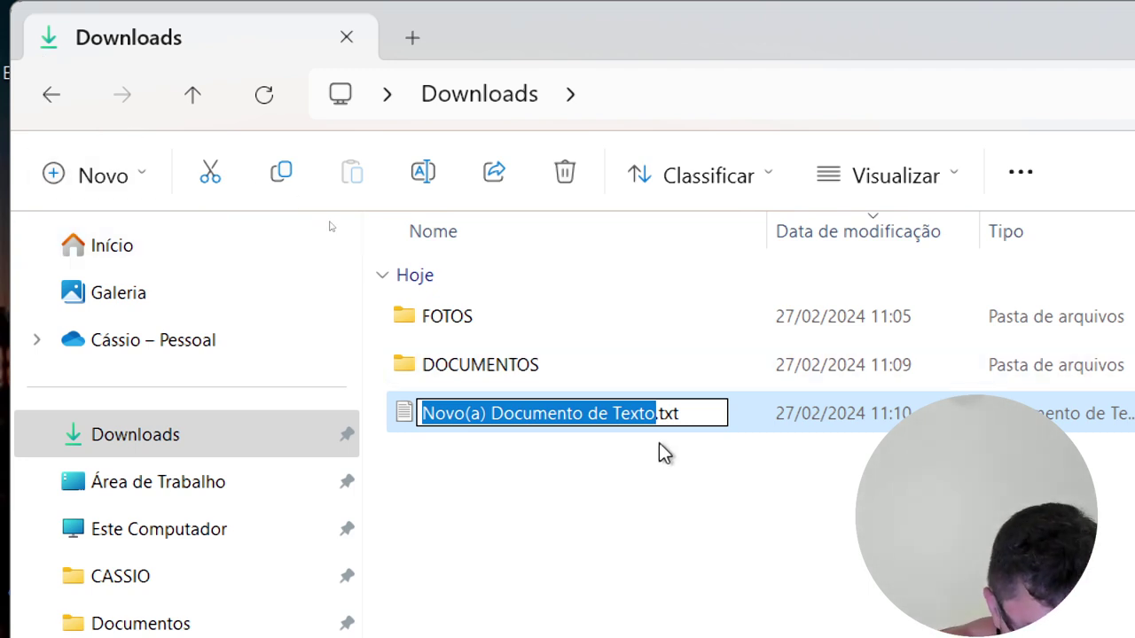
type("TEXTO")
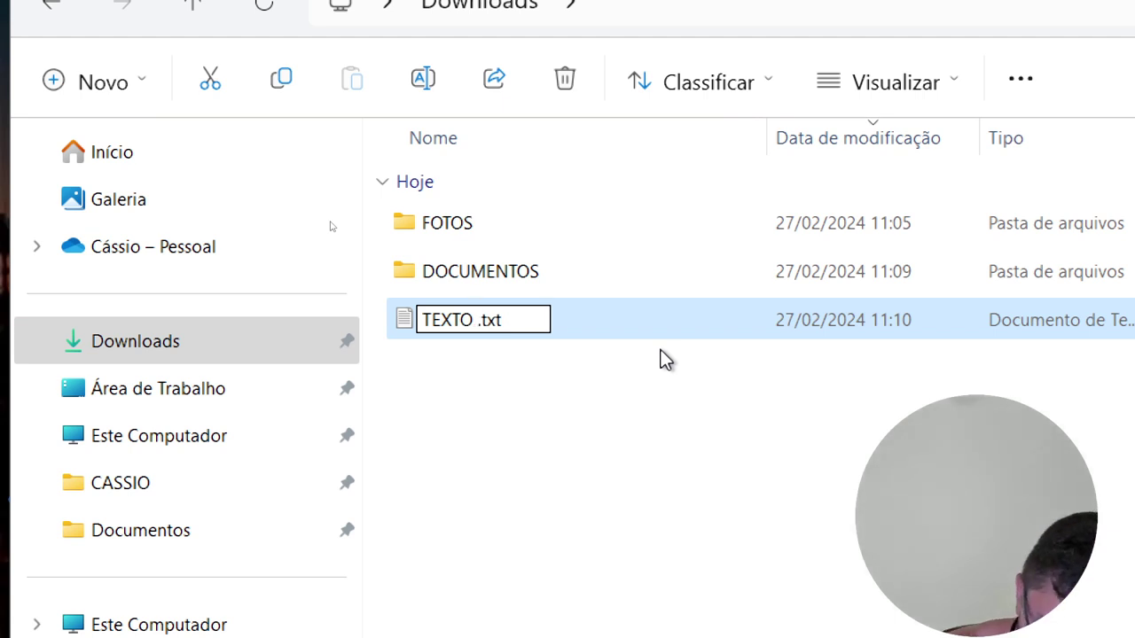
type(" 1")
key("Return")
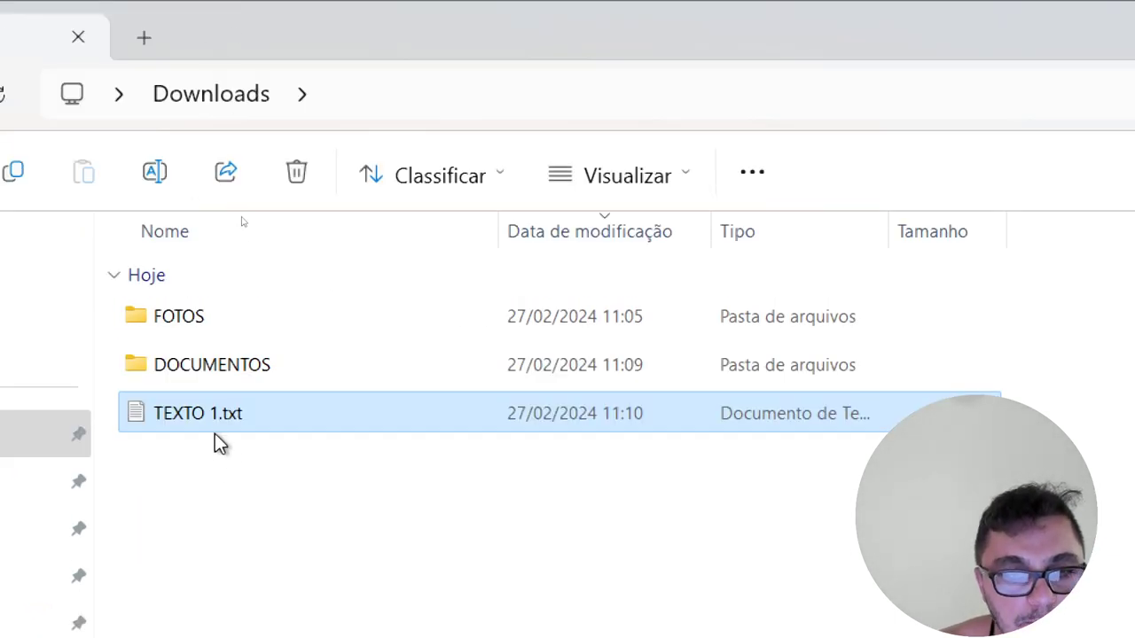
left_click(218, 425)
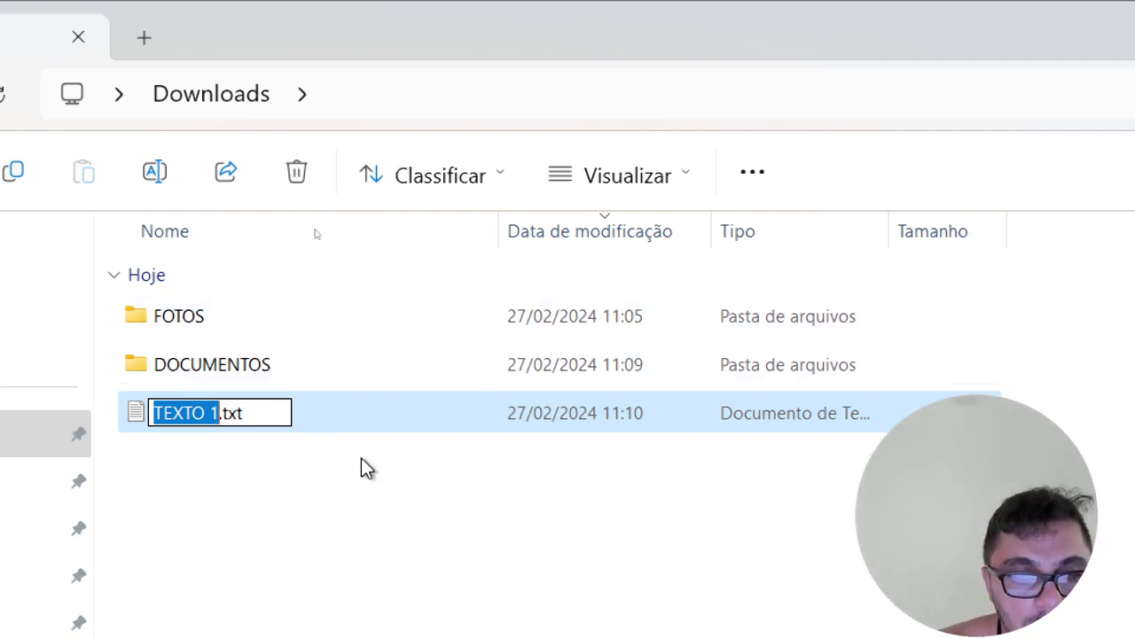
left_click(361, 459)
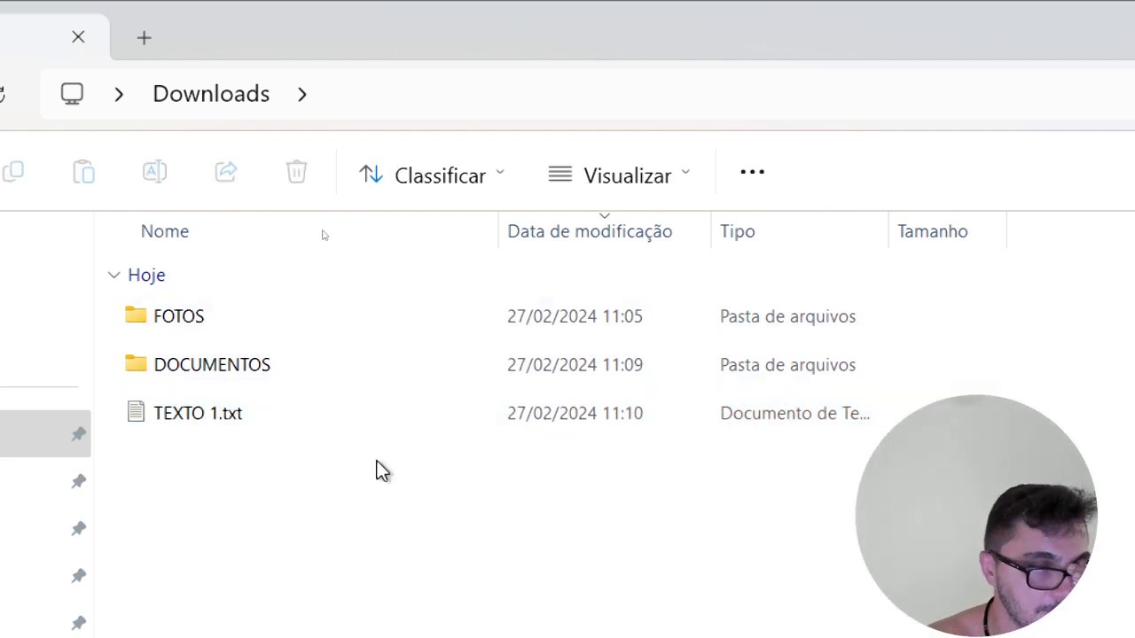
left_click(324, 410)
key("F2")
key("Escape")
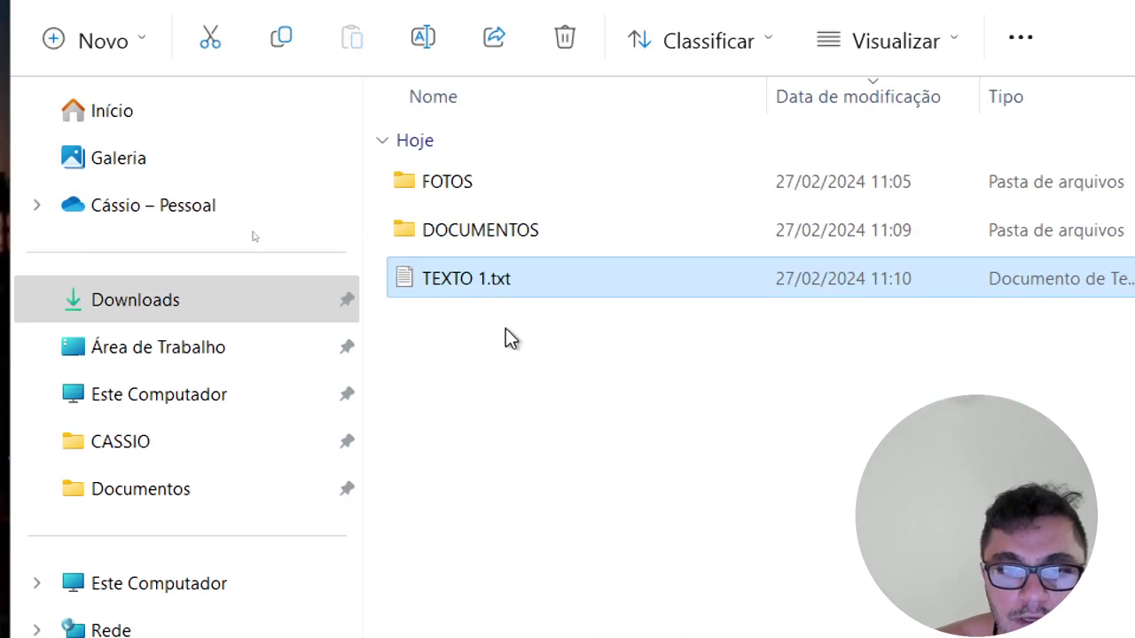
Open TEXTO 1.txt in Notepad to view it, closing the duplicate tab of the same file
double_click(460, 275)
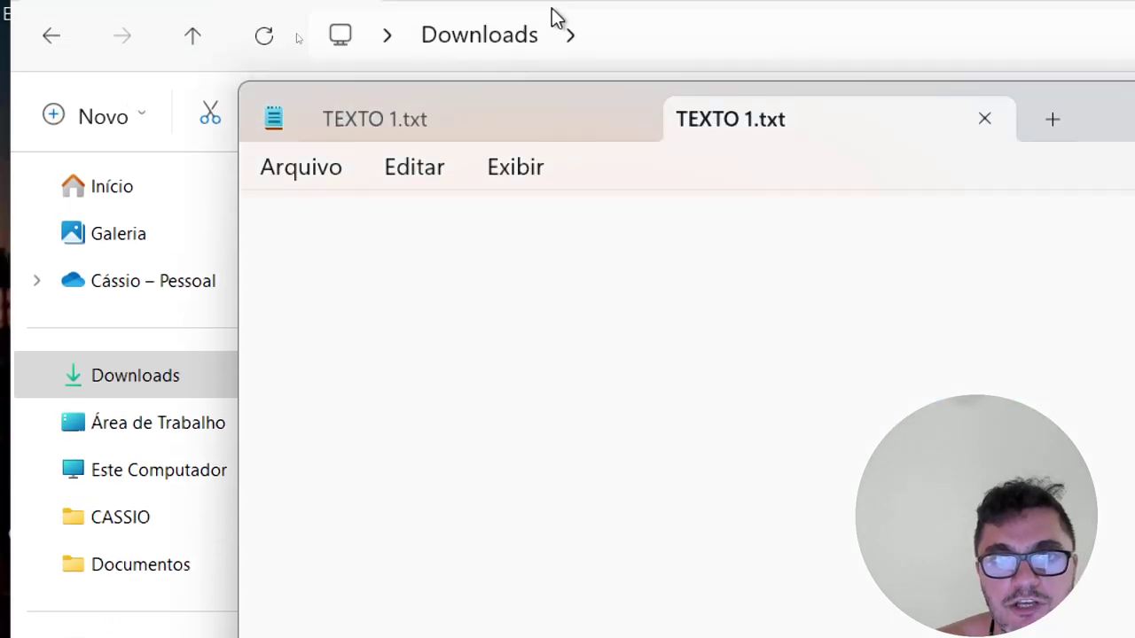
left_click(982, 123)
left_click(632, 121)
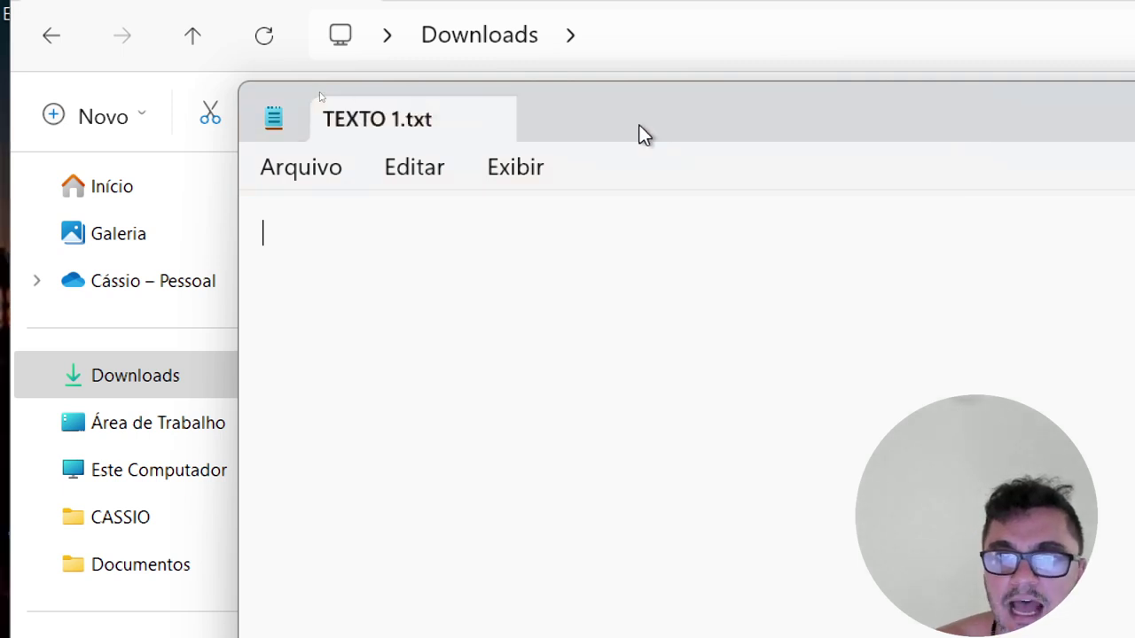
left_click(535, 462)
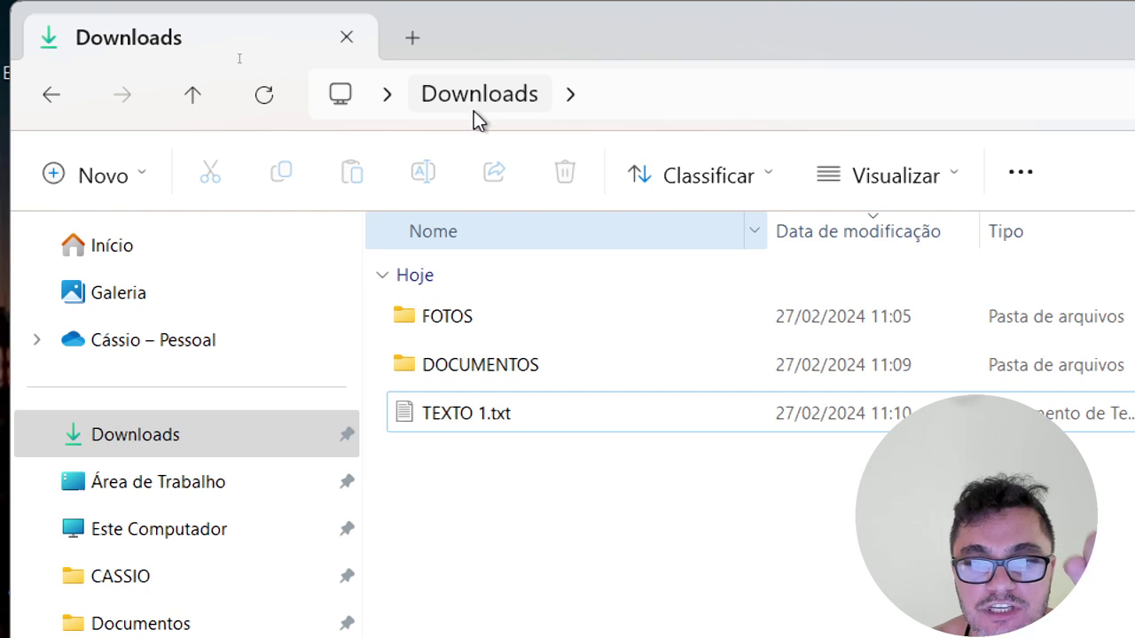
Look inside the DOCUMENTOS folder, return to Downloads and cut TEXTO 1.txt
double_click(432, 362)
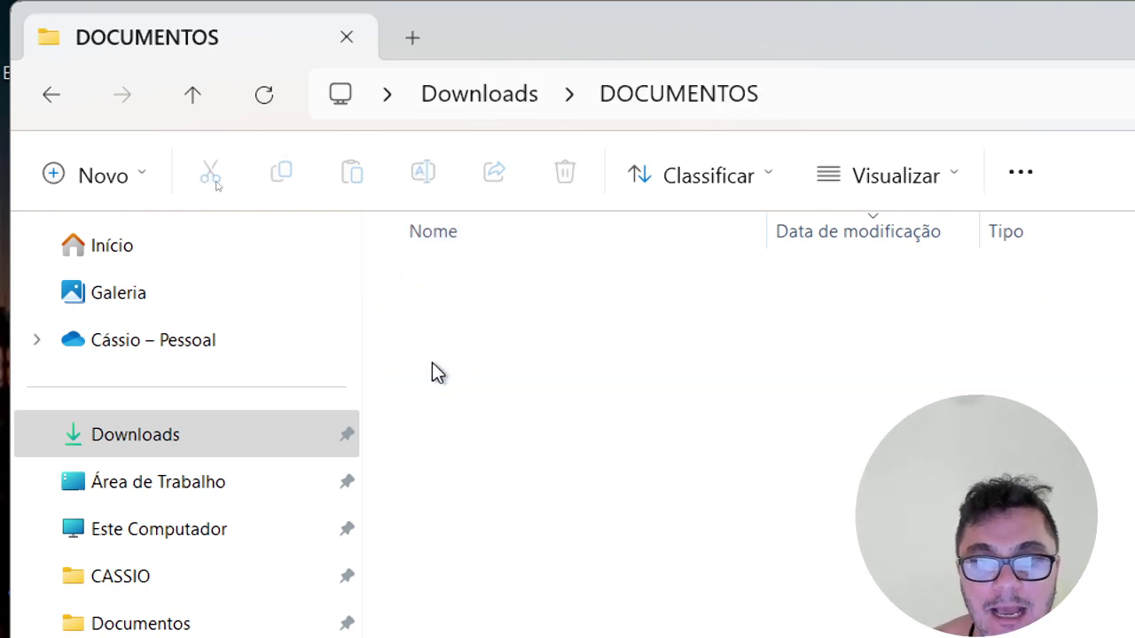
left_click(512, 95)
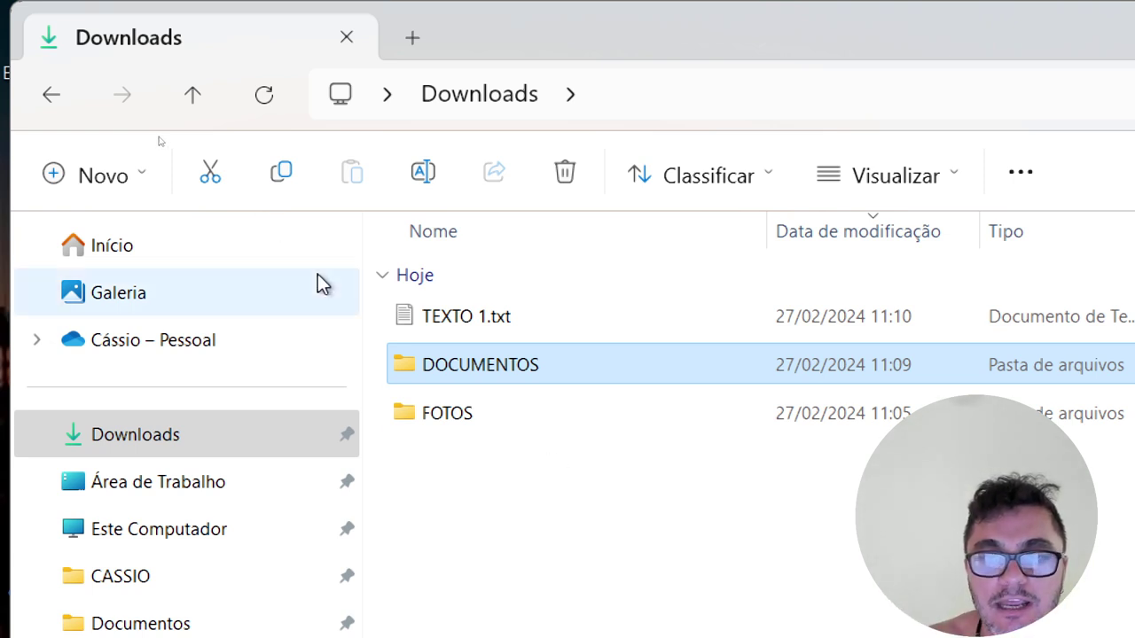
left_click(477, 321)
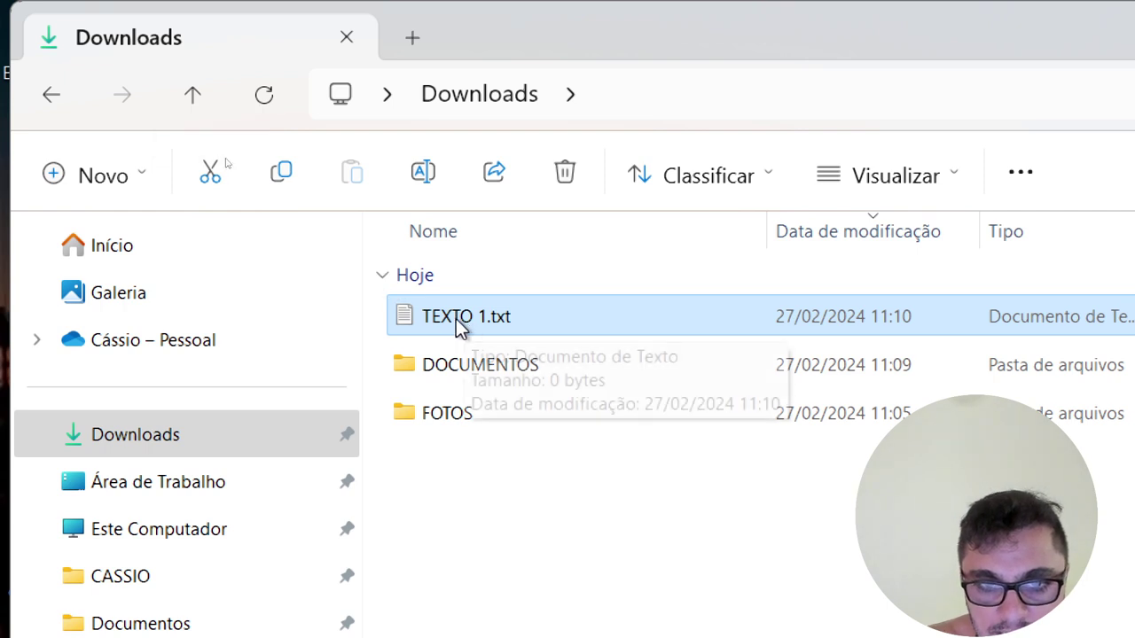
left_click(206, 177)
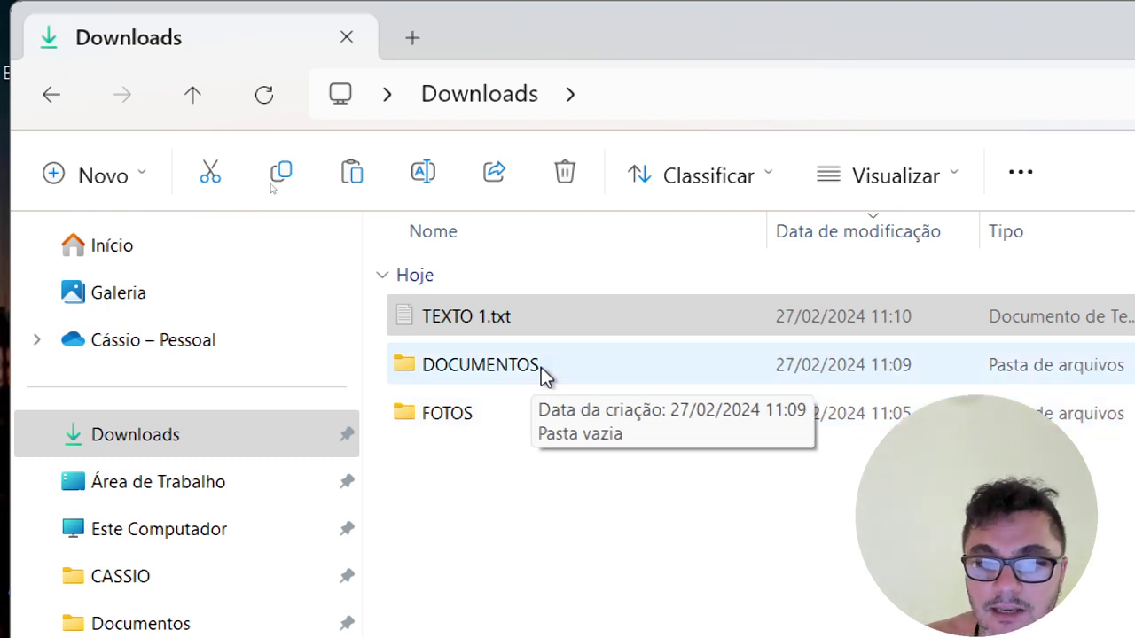
Paste the cut TEXTO 1.txt inside the DOCUMENTOS folder and check both Downloads and DOCUMENTOS to verify the move
left_click(445, 375)
double_click(470, 371)
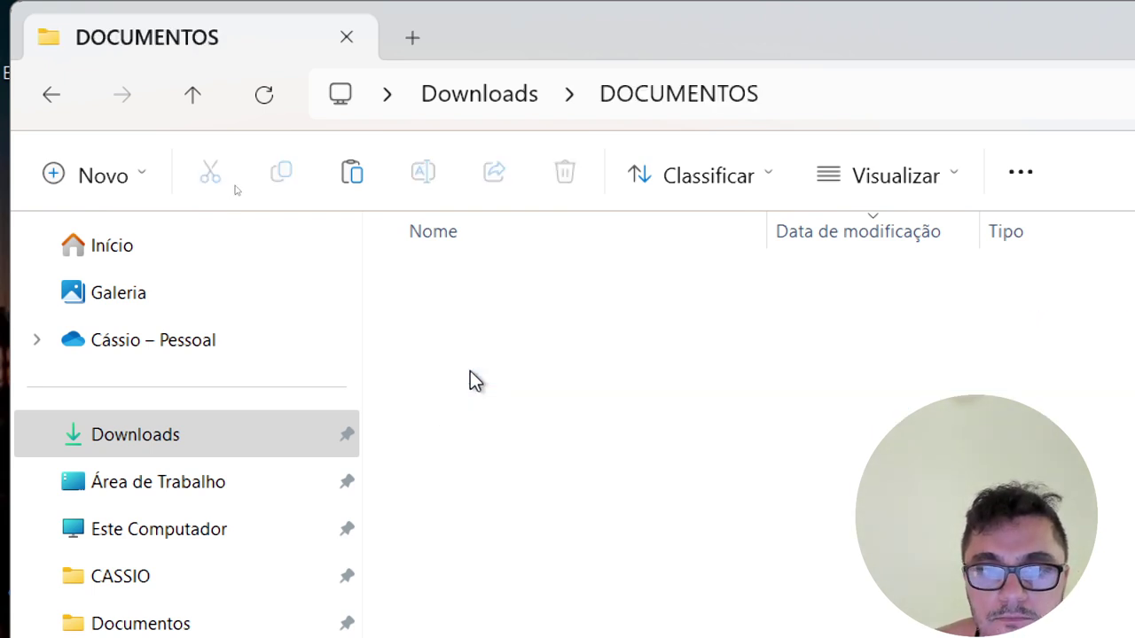
left_click_drag(470, 319, 637, 415)
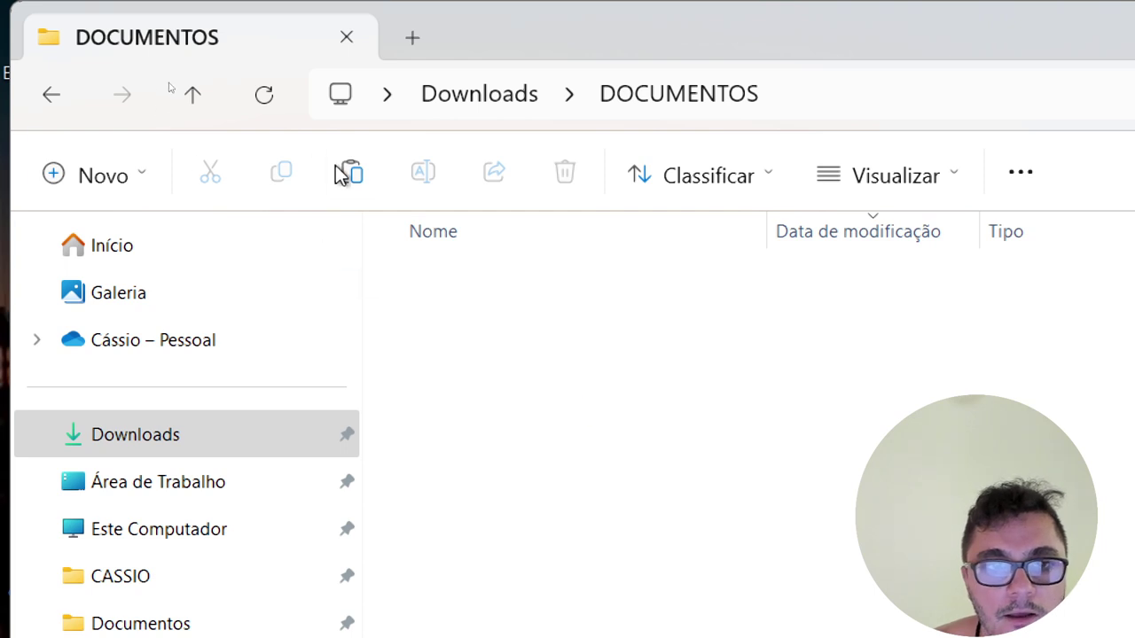
right_click(491, 334)
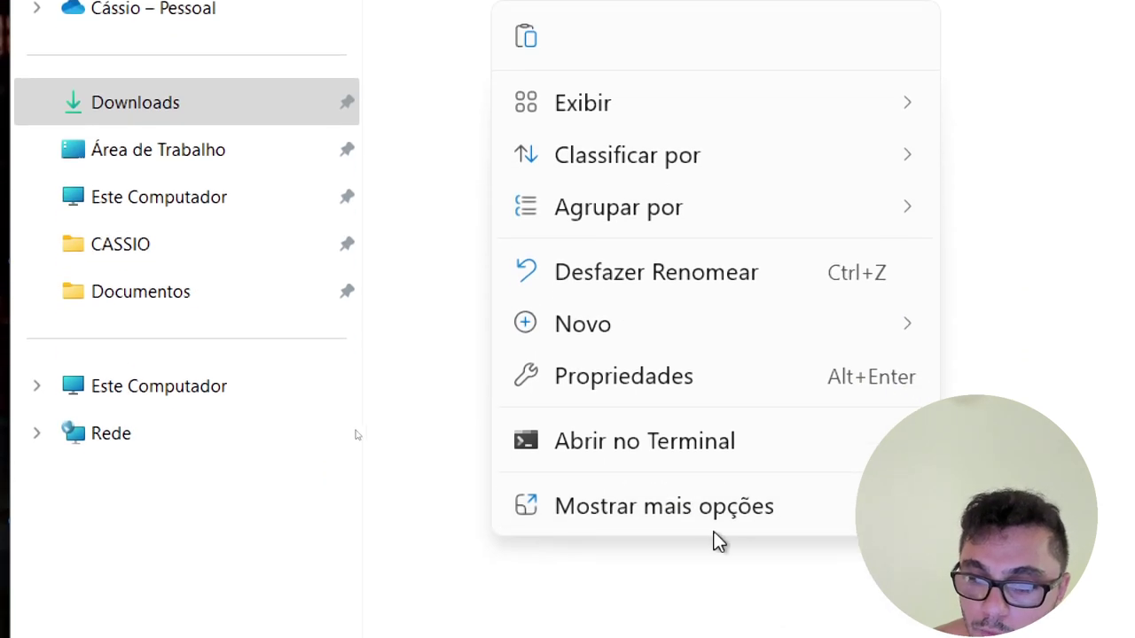
left_click(707, 522)
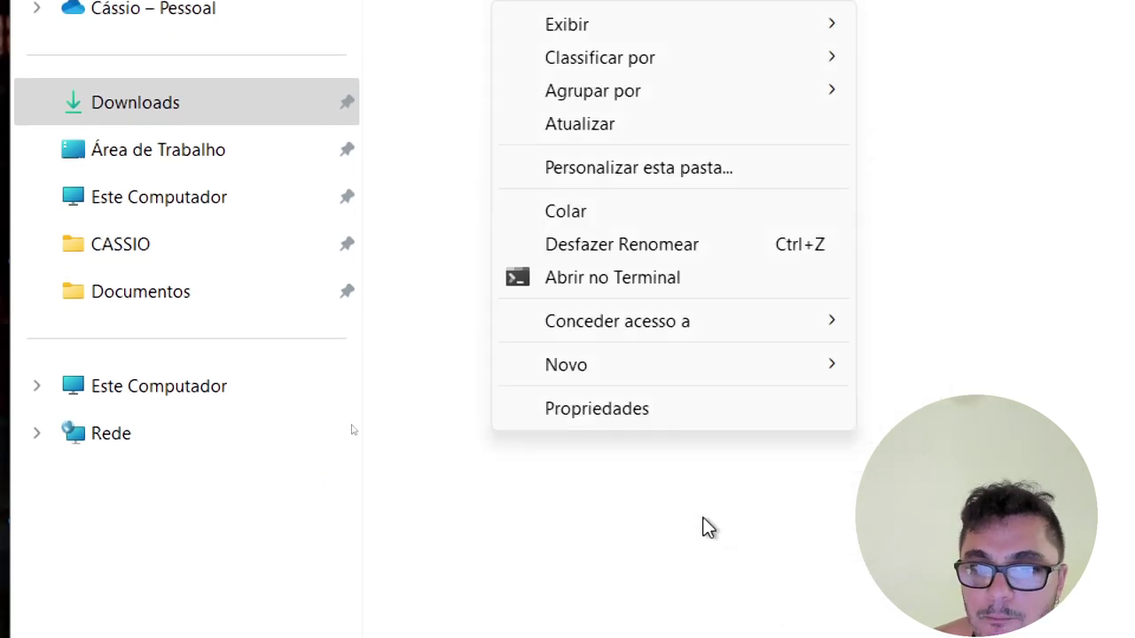
left_click(643, 222)
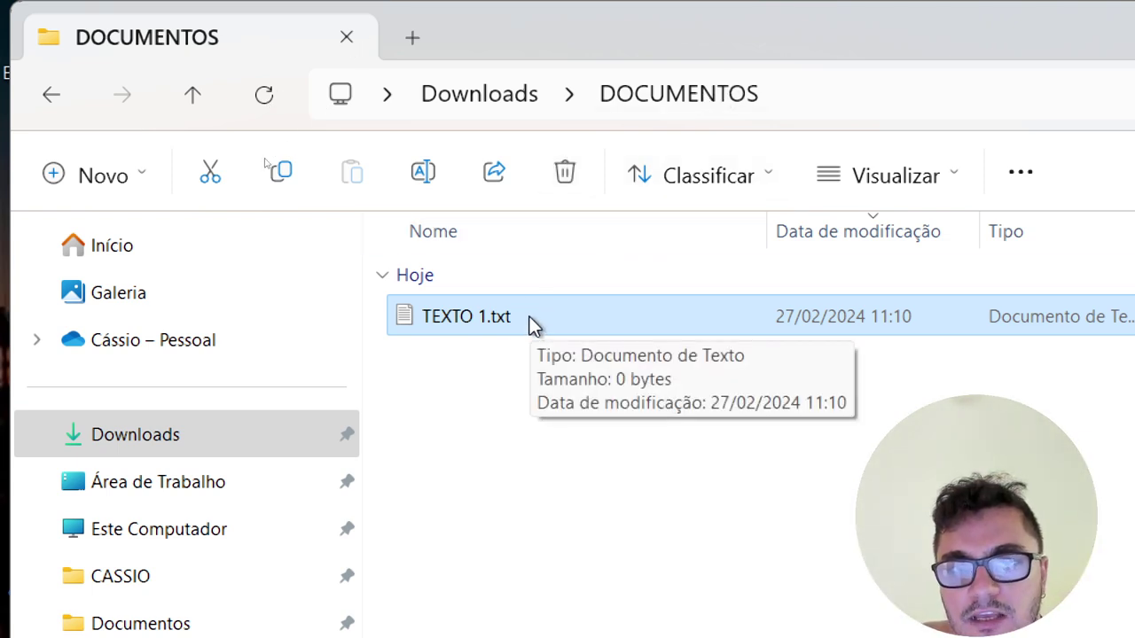
left_click(454, 116)
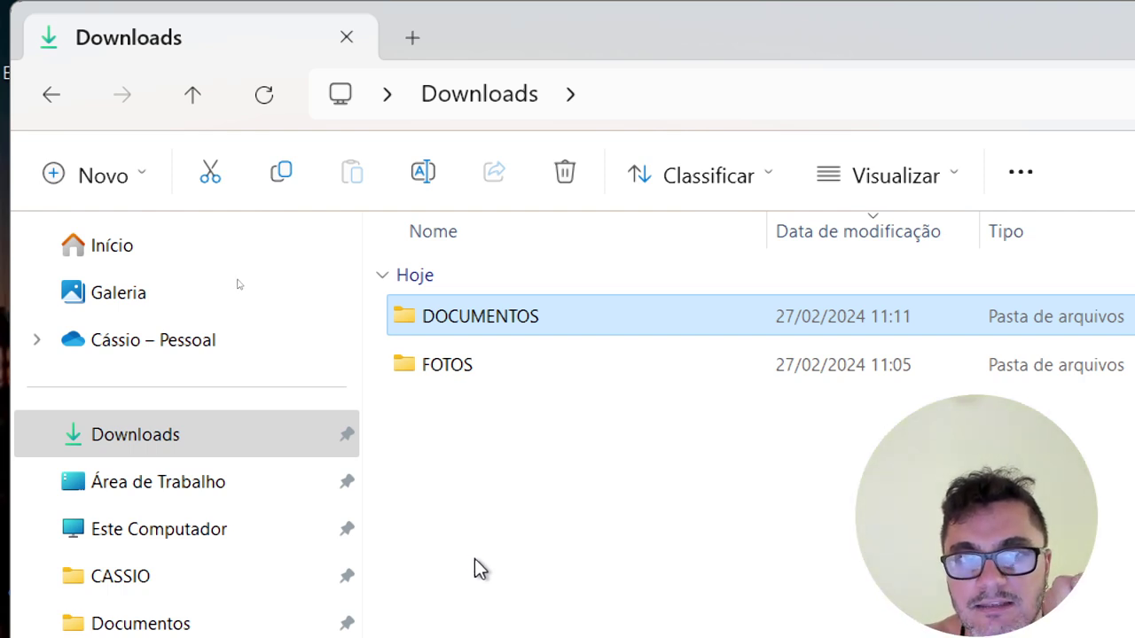
double_click(560, 317)
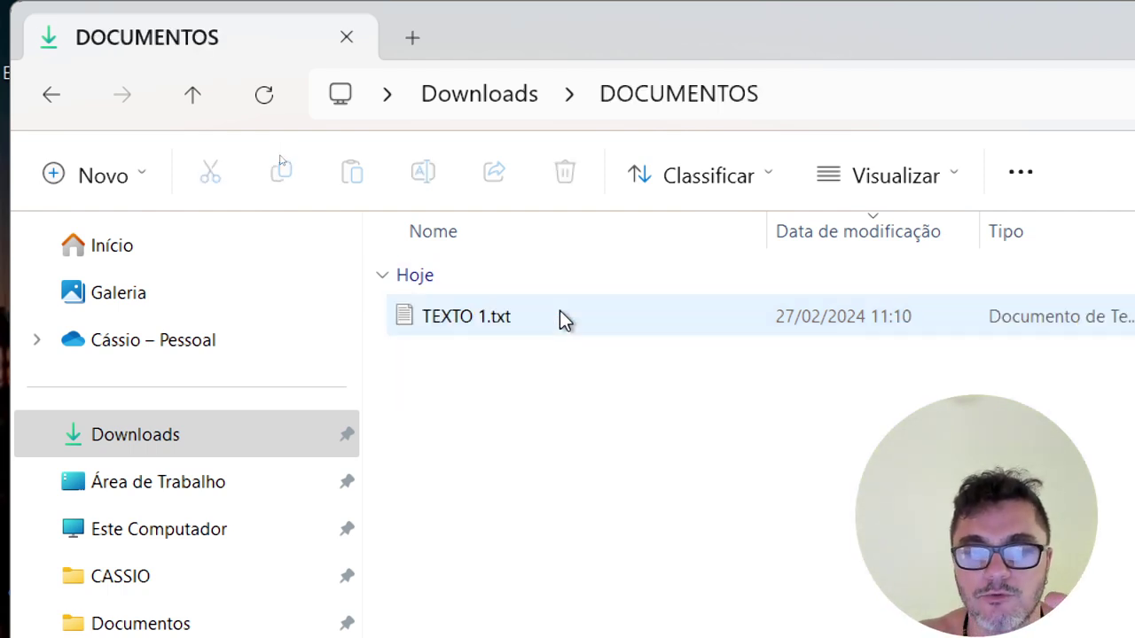
Go back to the Downloads folder, then minimise, restore and minimise its window again to reveal the desktop
left_click(48, 112)
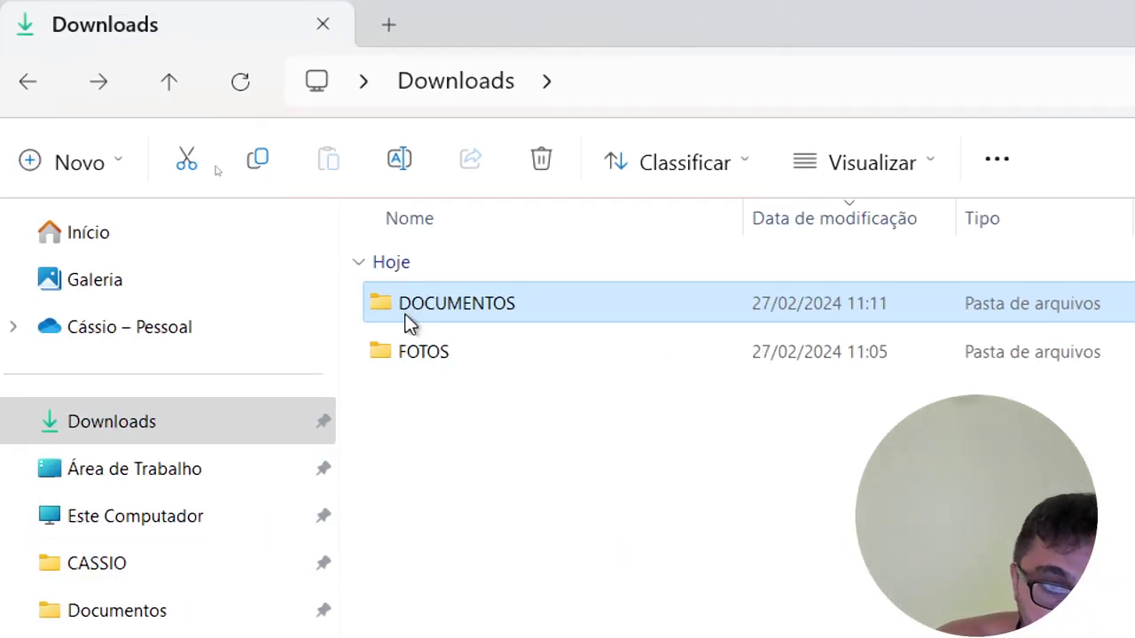
left_click(463, 485)
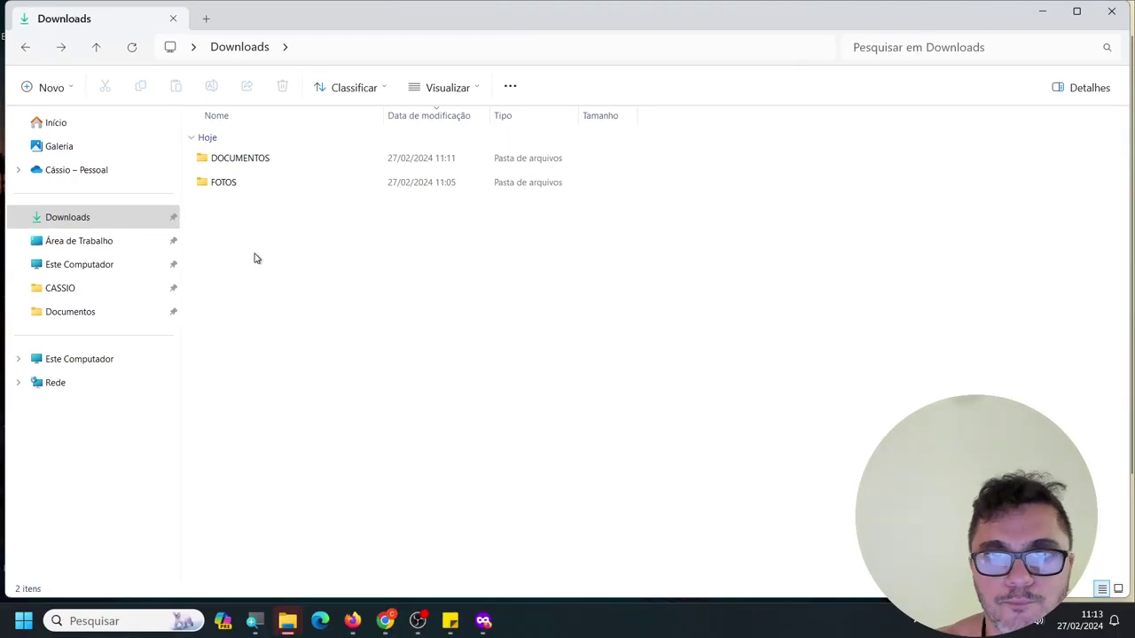
left_click(1043, 16)
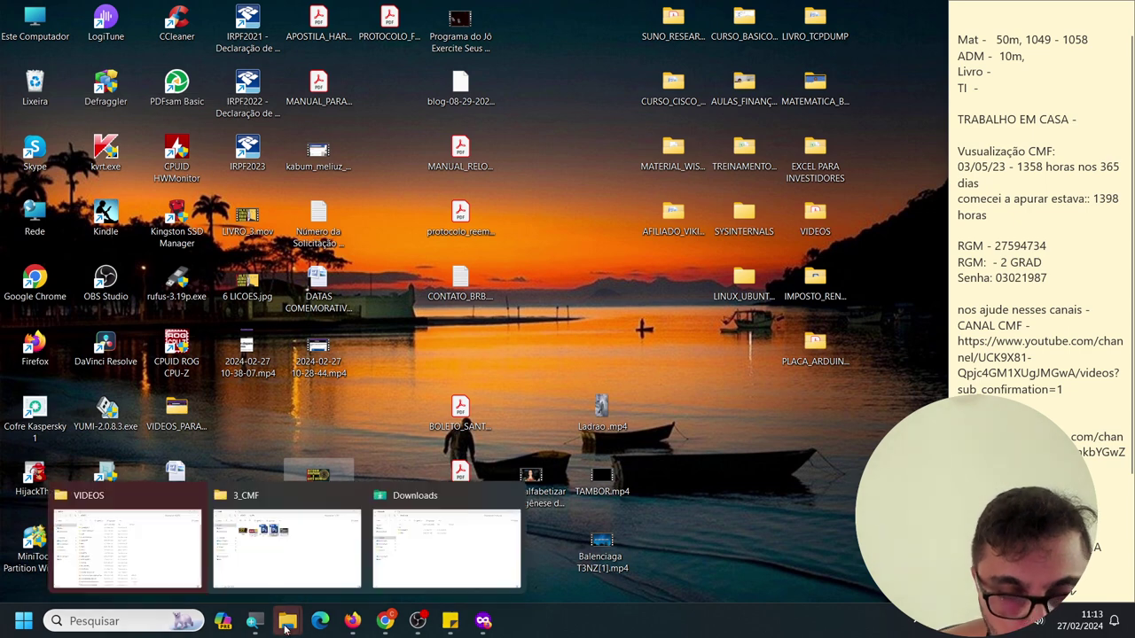
mouse_move(282, 632)
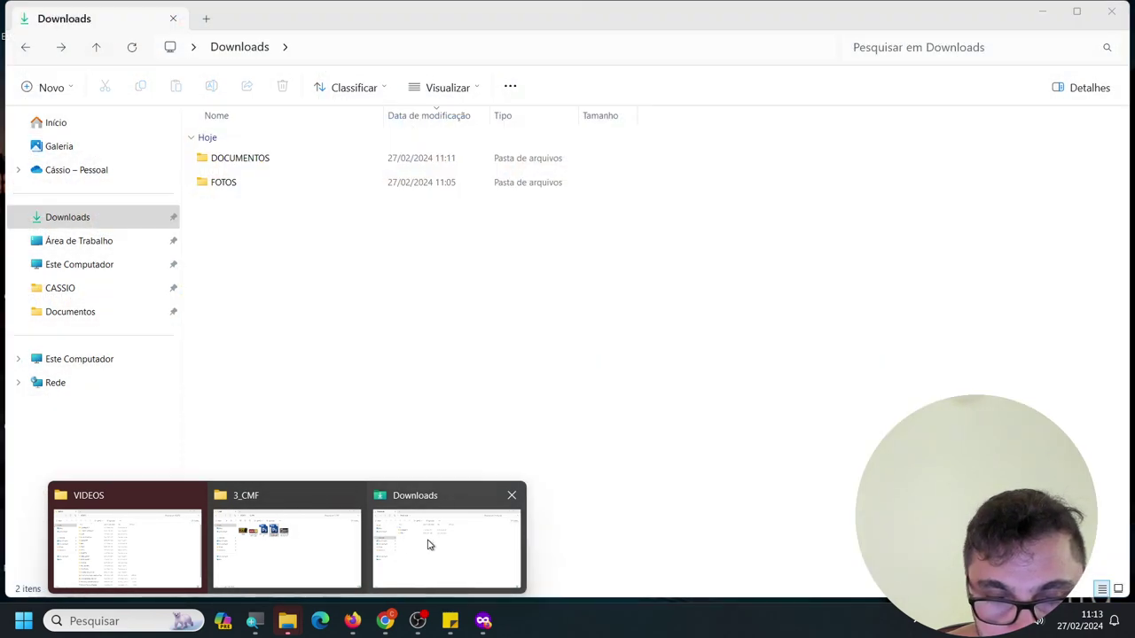
left_click(428, 542)
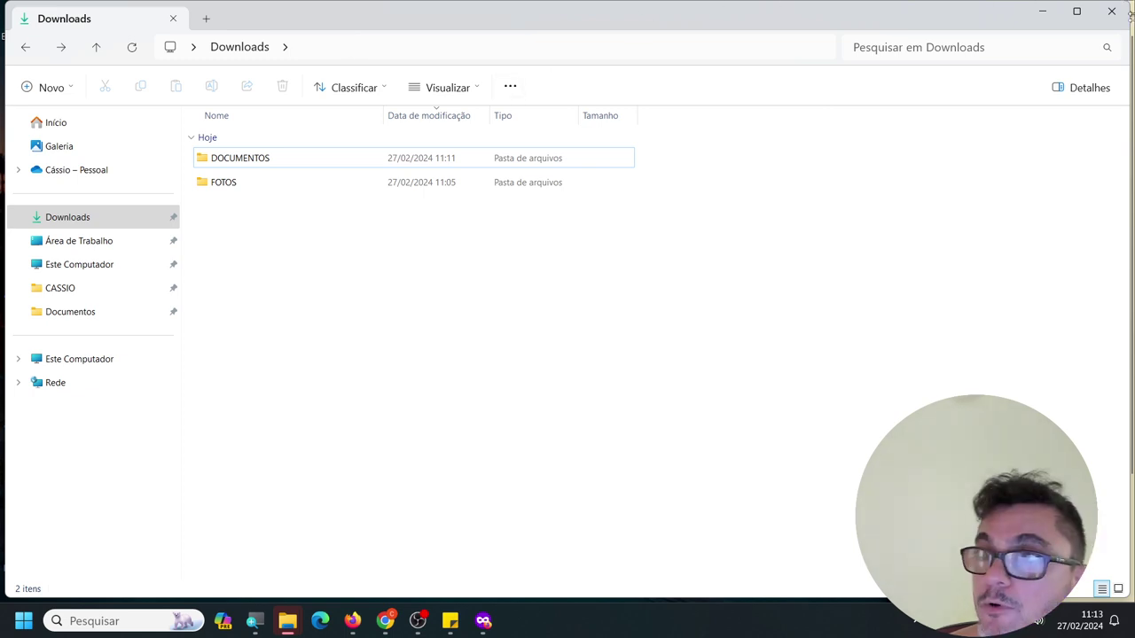
left_click(1055, 13)
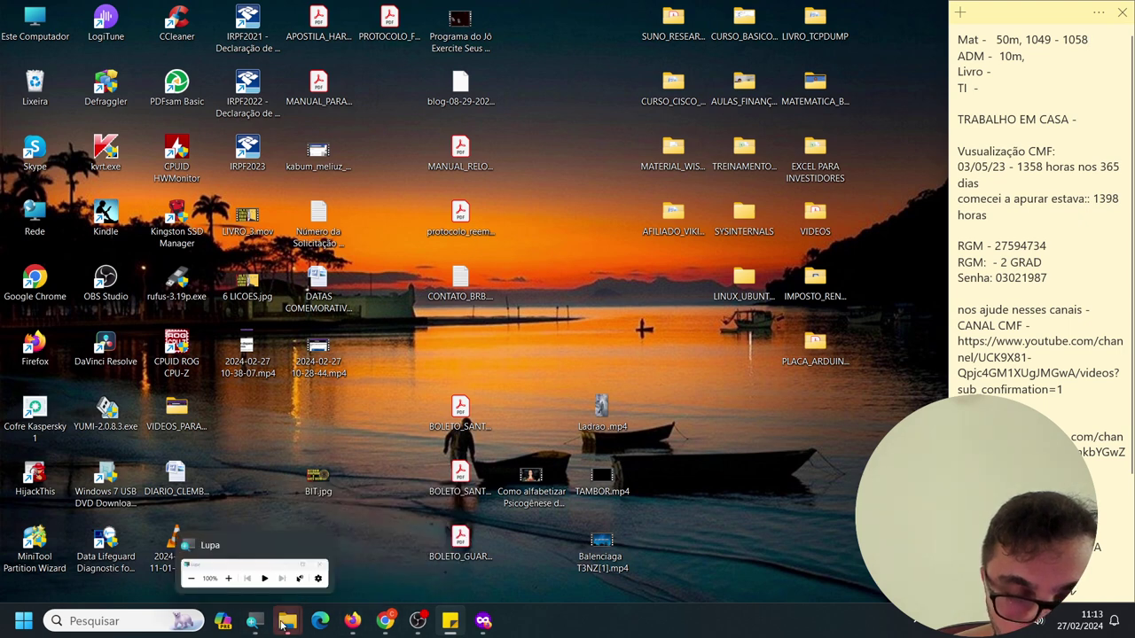
Copy the BIT.jpg image on the desktop using the full list of file options
mouse_move(385, 623)
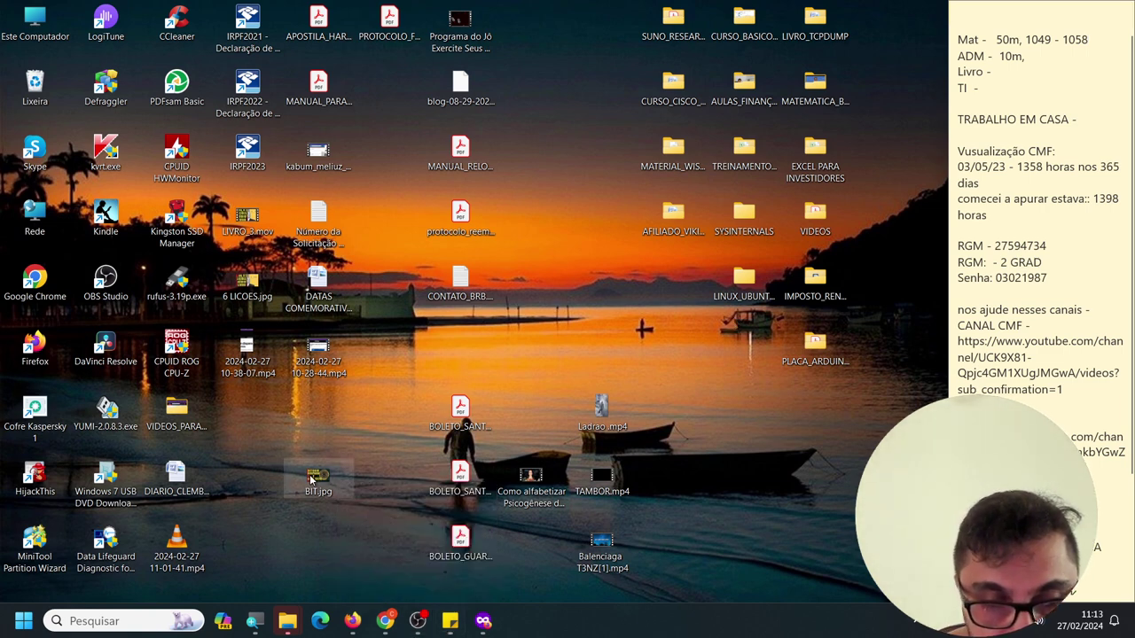
mouse_move(327, 487)
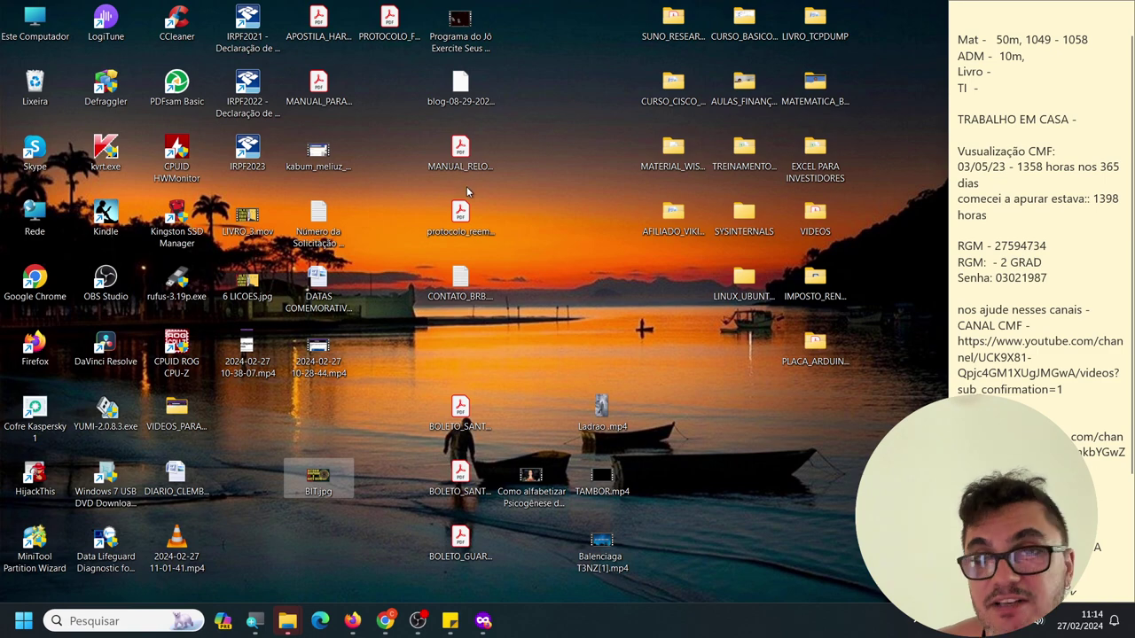
left_click(296, 493)
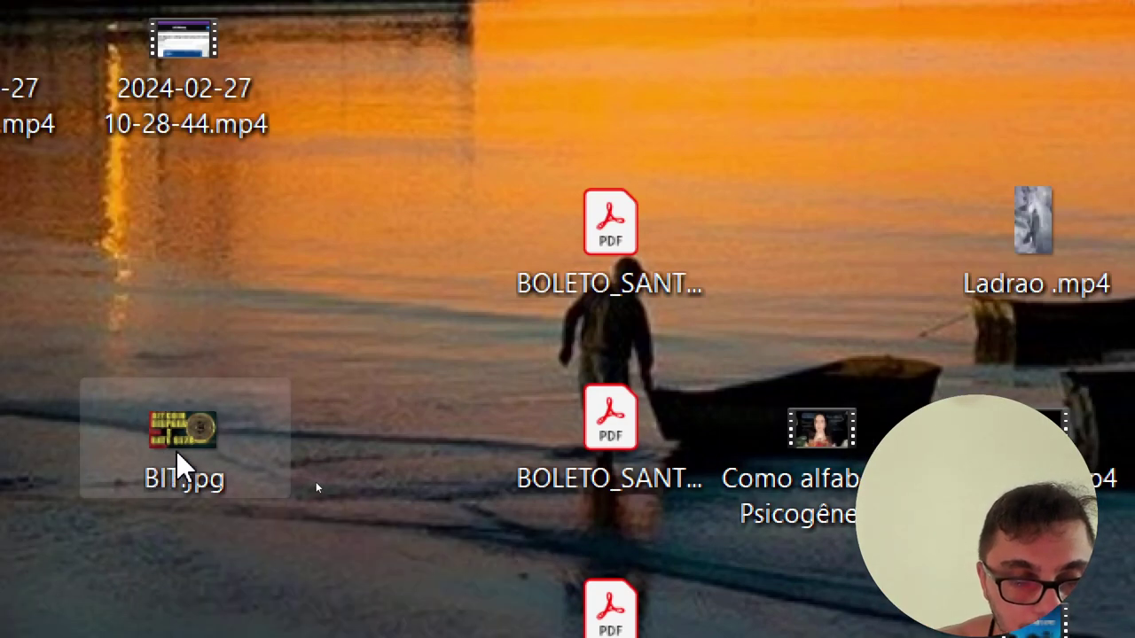
right_click(176, 454)
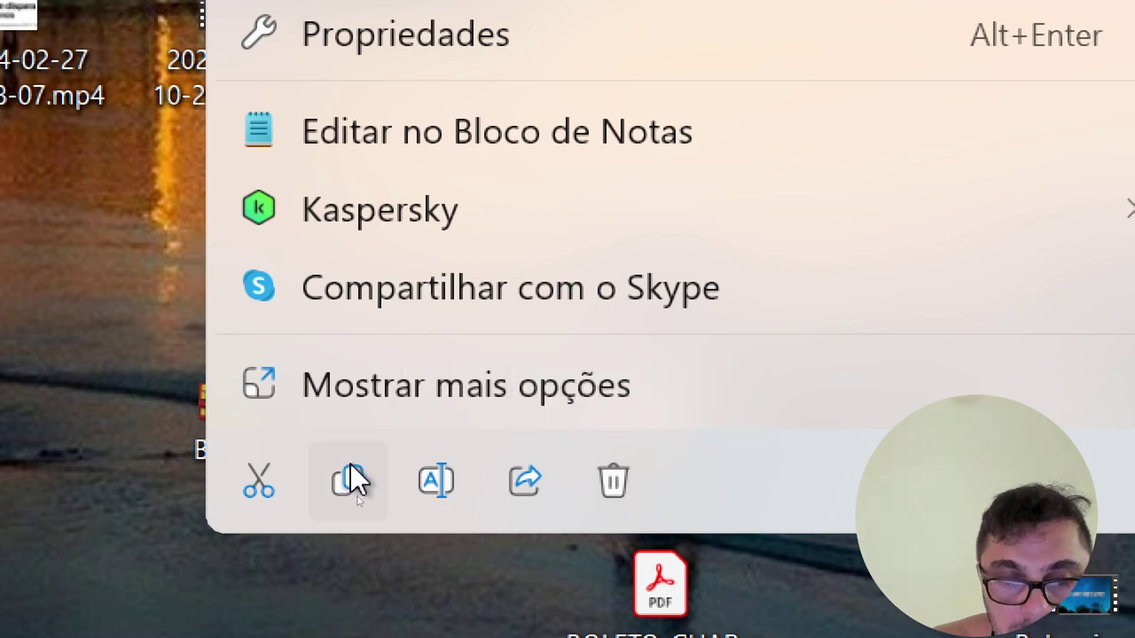
left_click(437, 365)
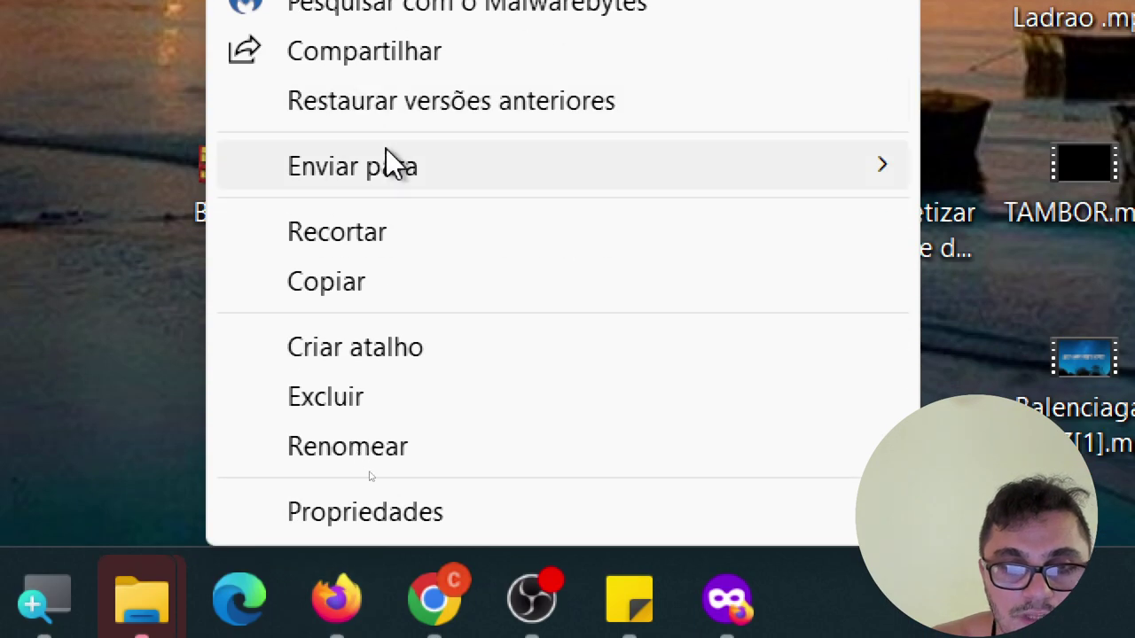
left_click(354, 290)
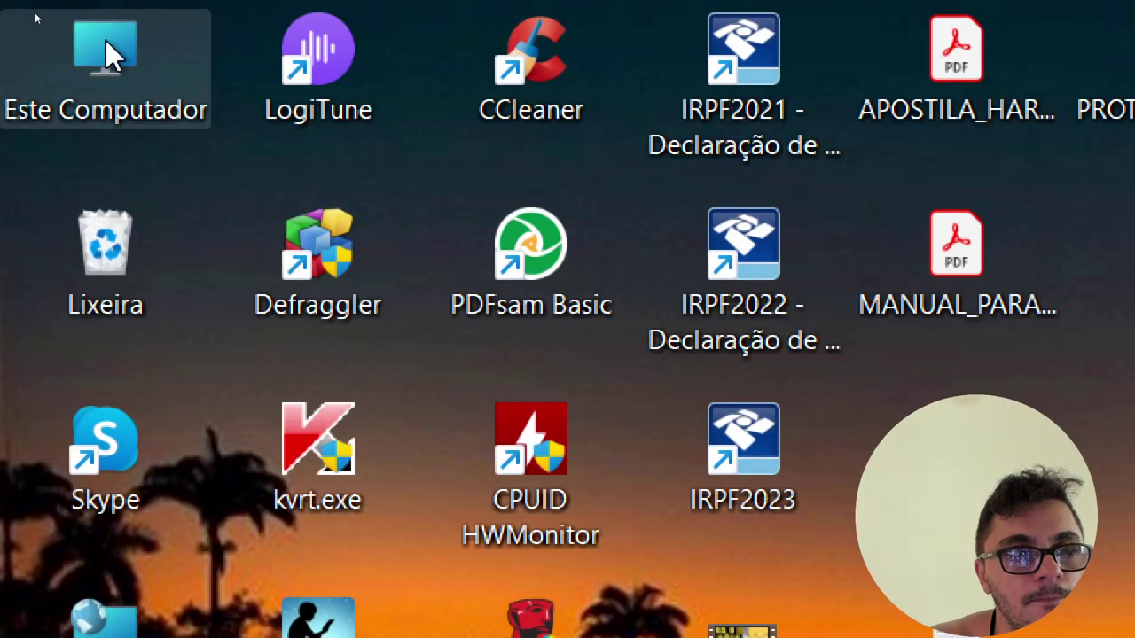
Open Este Computador from the desktop, close it and bring the minimised Downloads window back up
double_click(115, 39)
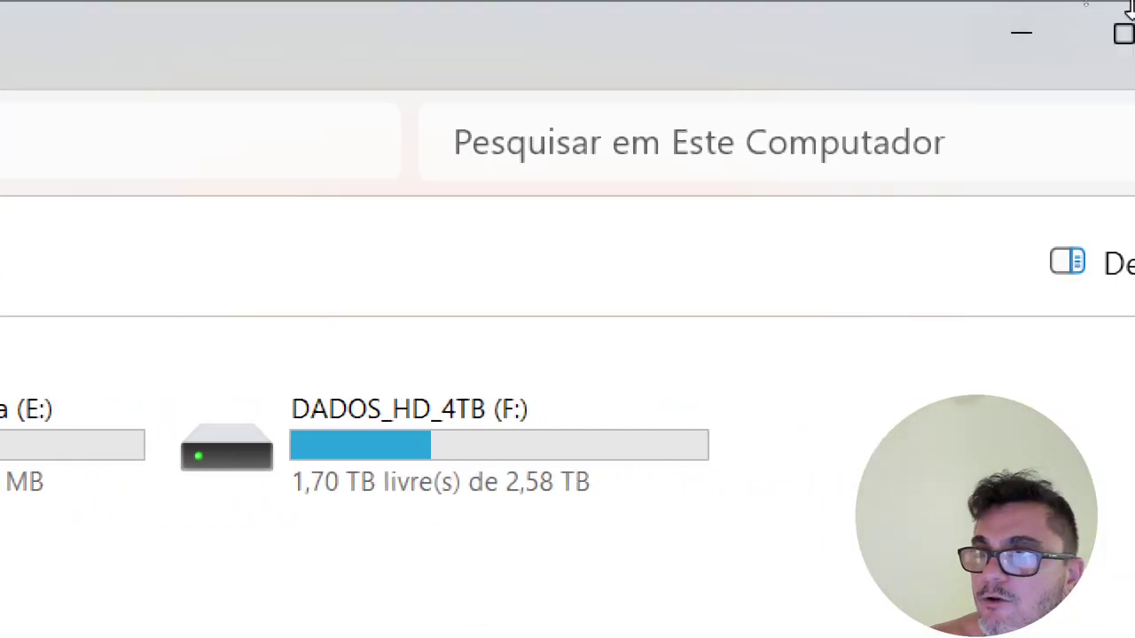
left_click(1066, 19)
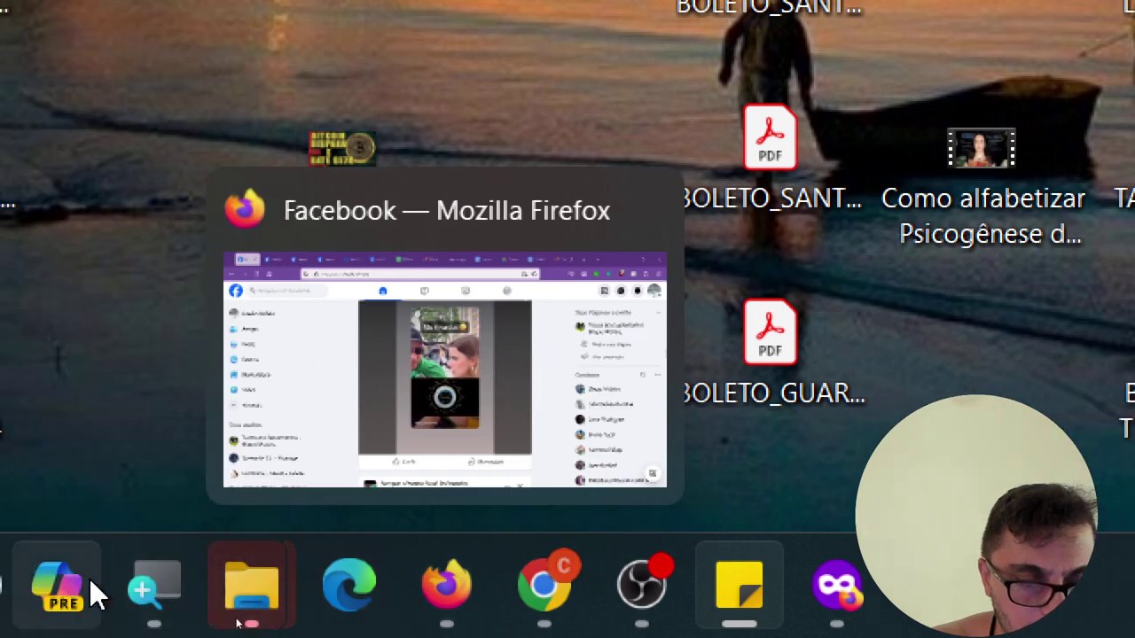
mouse_move(251, 592)
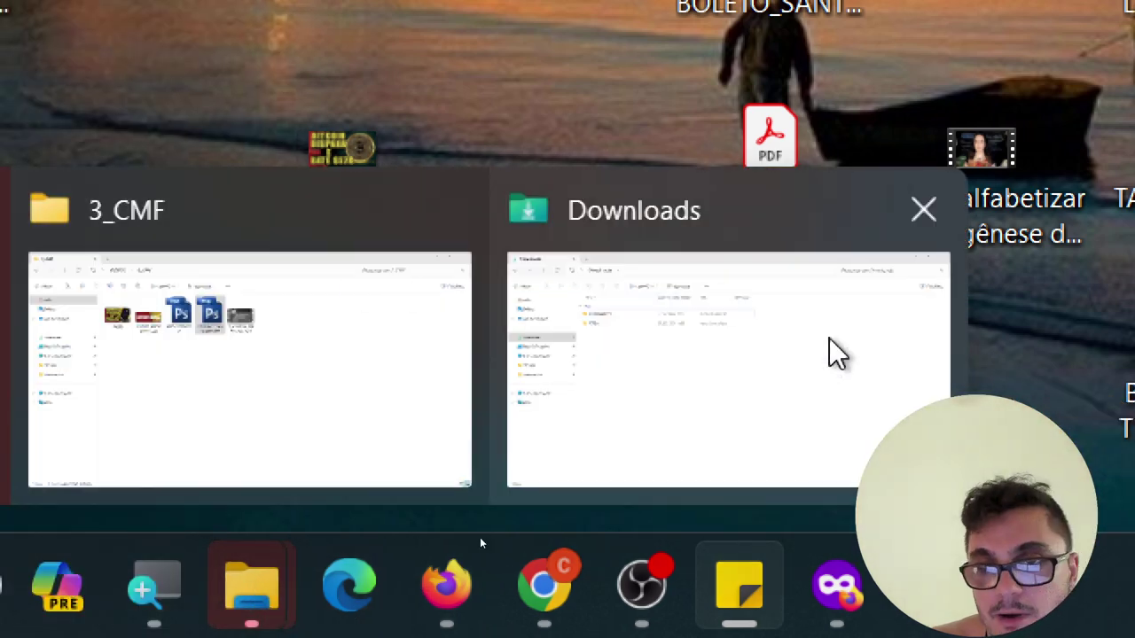
left_click(821, 359)
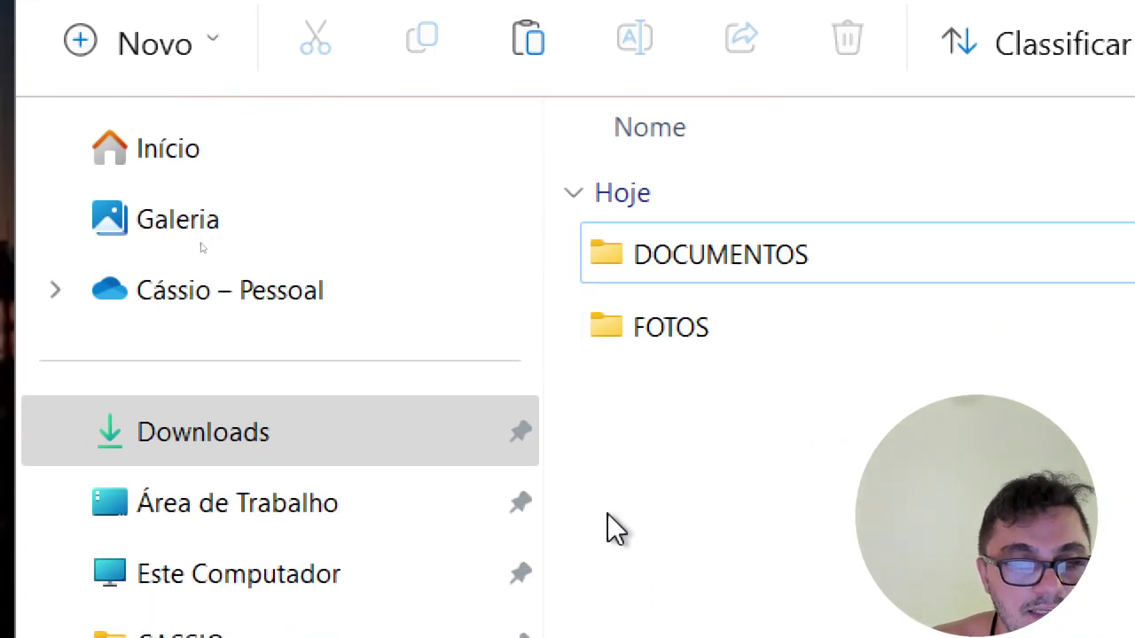
left_click(333, 171)
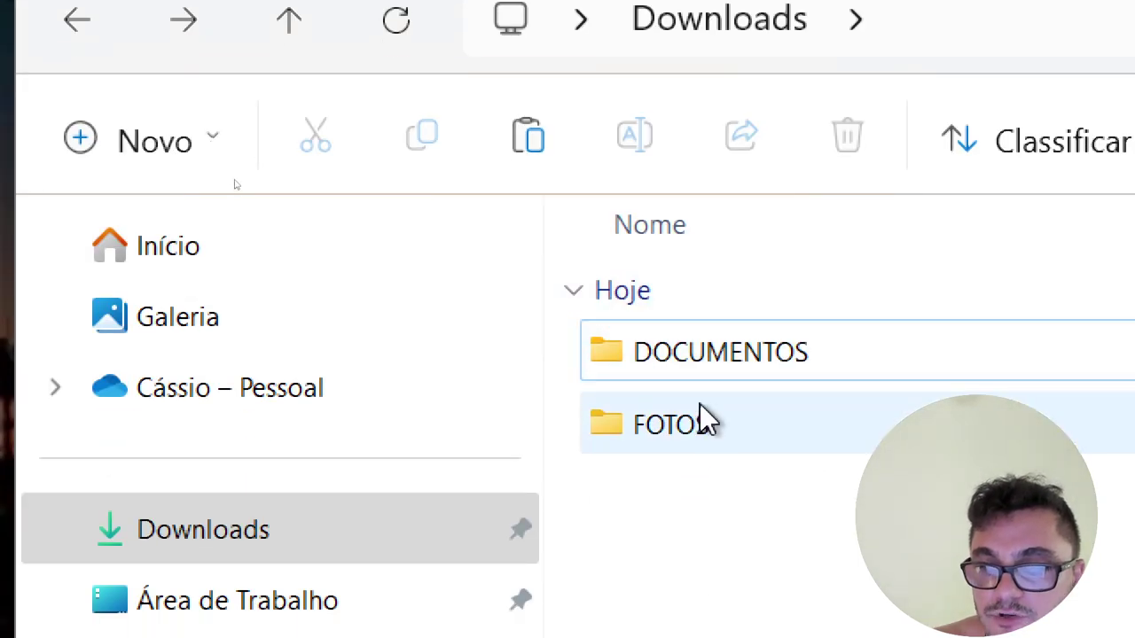
Open the FOTOS folder in Downloads and paste the copied BIT.jpg into it
left_click(701, 327)
double_click(701, 424)
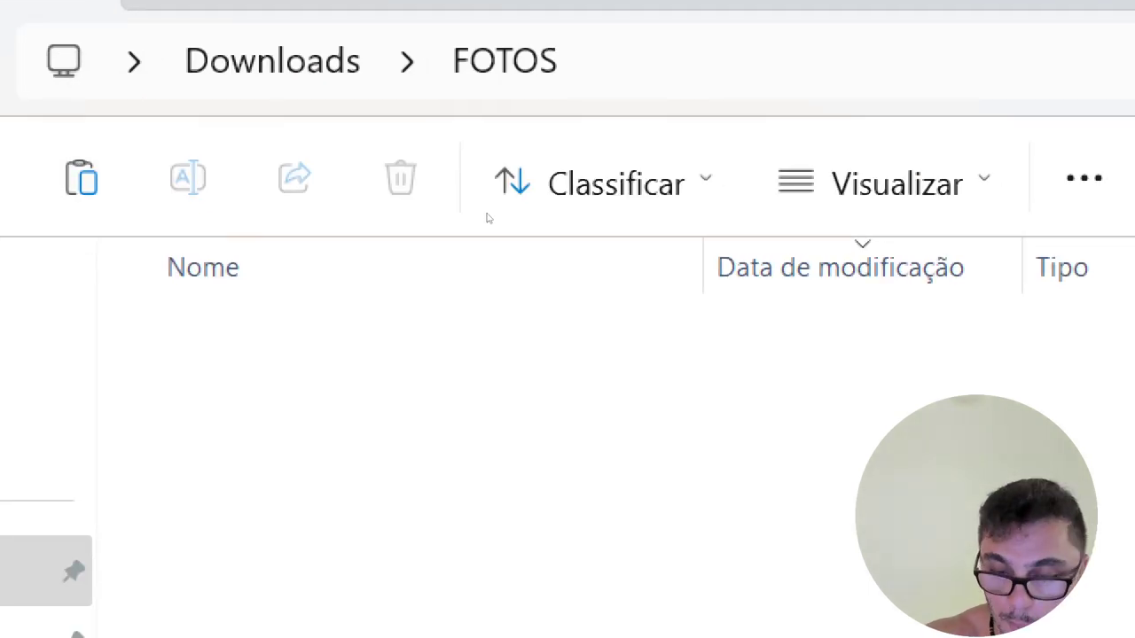
right_click(366, 333)
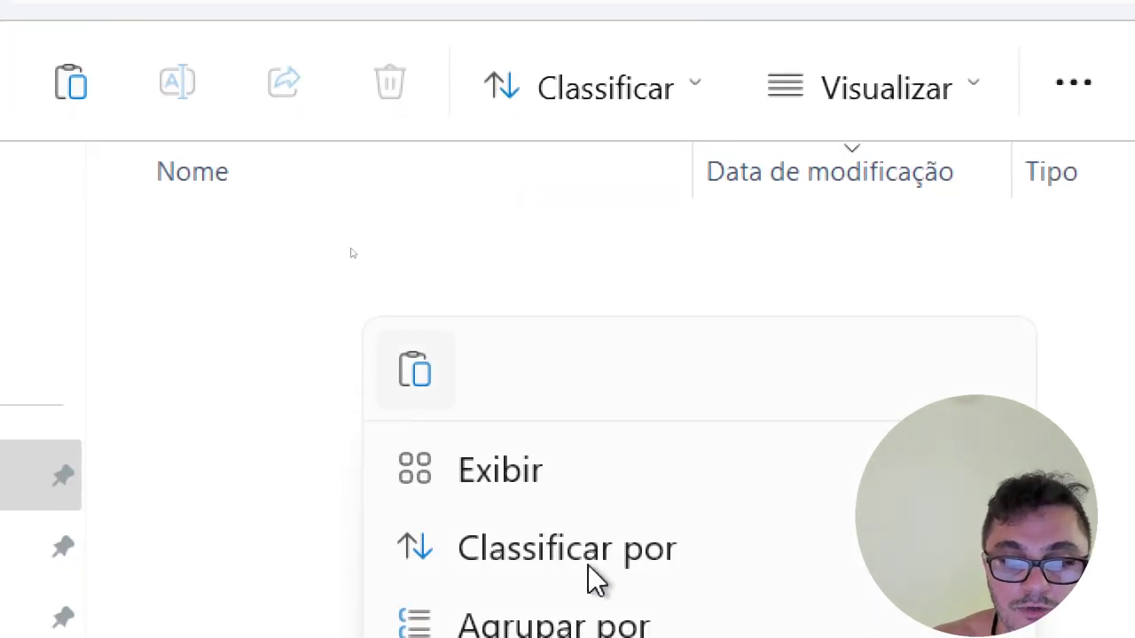
left_click(423, 331)
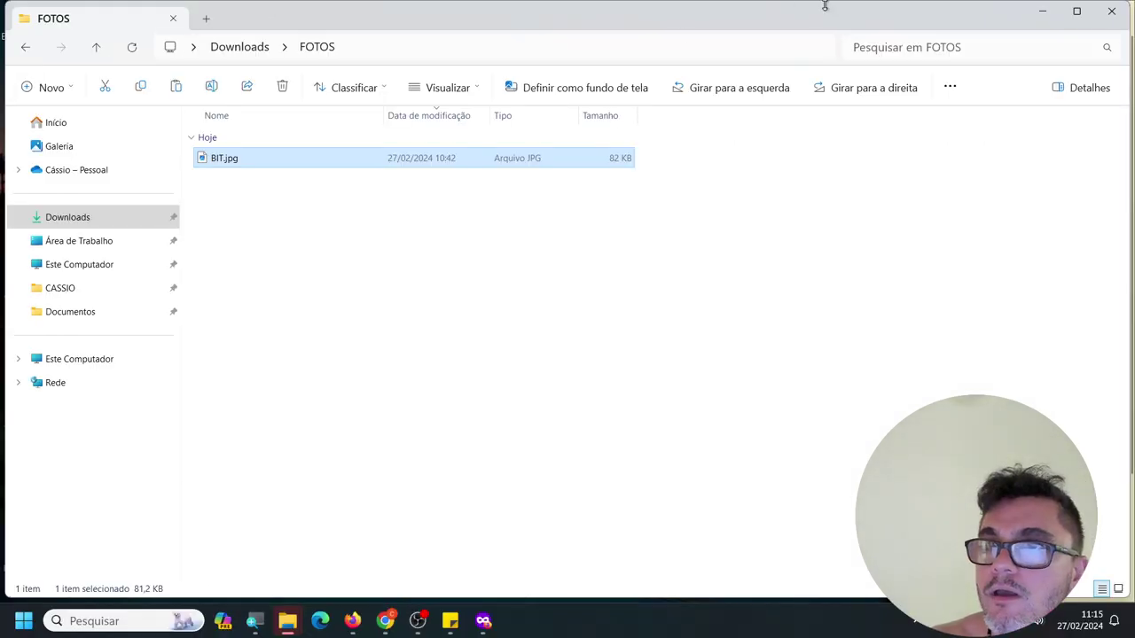
Maximise and restore the FOTOS window, then snap it to the left half of the screen
left_click(1075, 12)
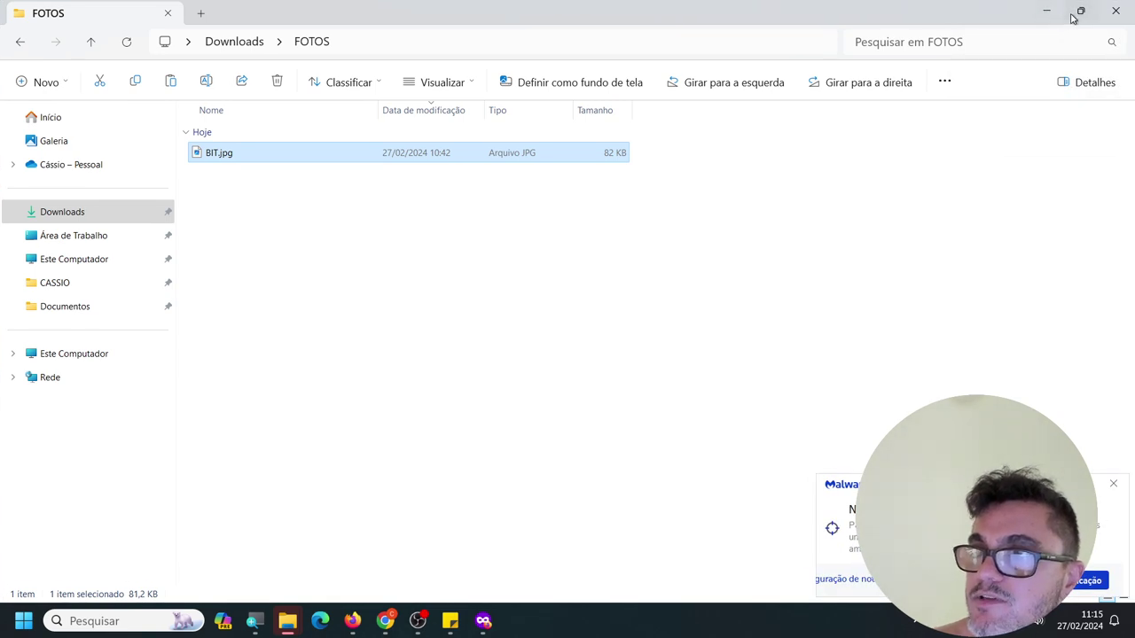
left_click(1072, 15)
mouse_move(1068, 20)
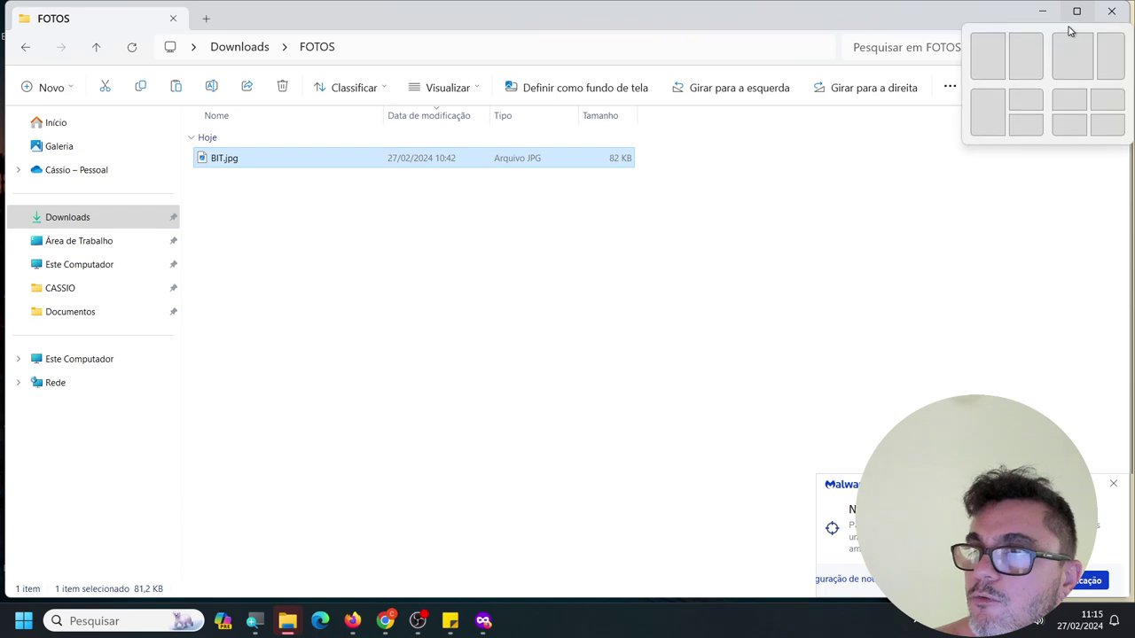
left_click(995, 53)
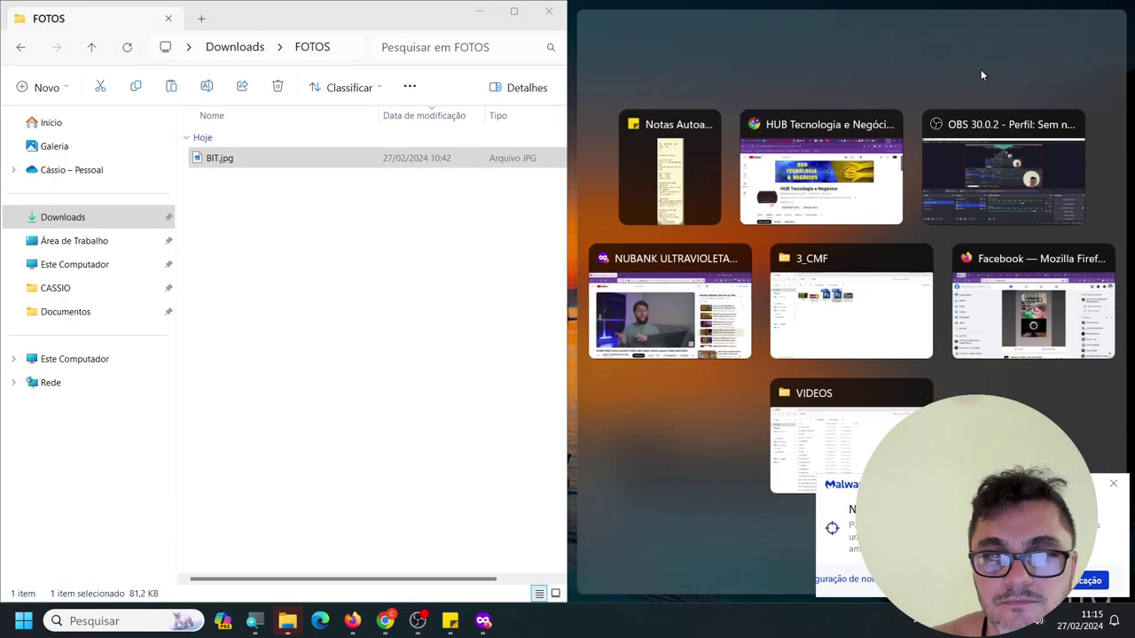
left_click(432, 25)
Snap the FOTOS window to the full-height right half of the screen and dismiss the window suggestions so the desktop shows beside it
left_click_drag(432, 24, 809, 19)
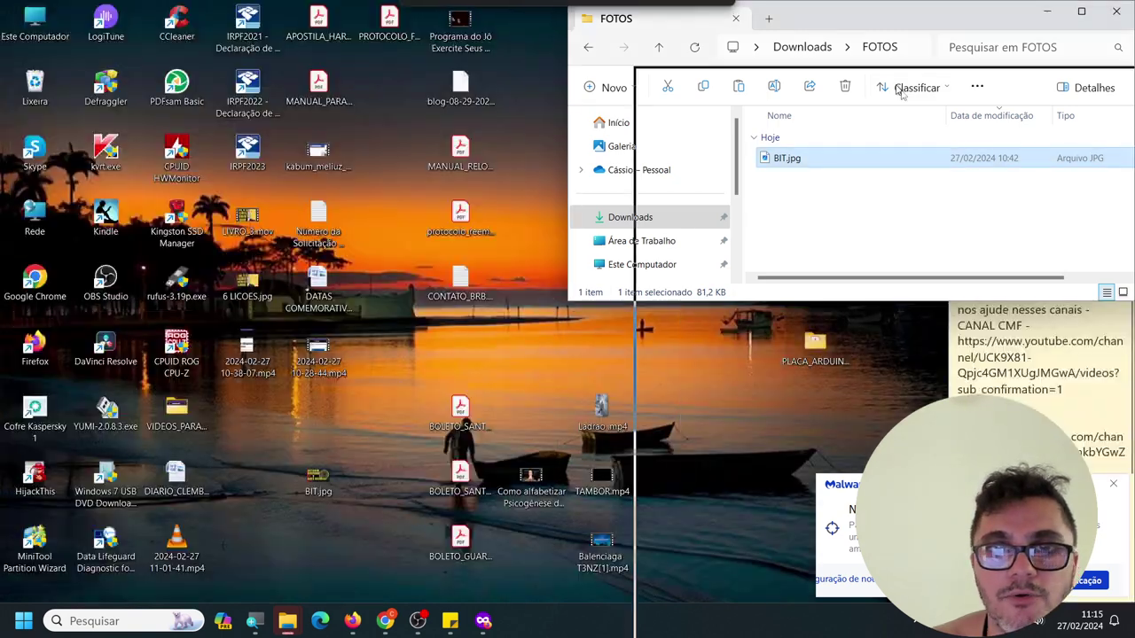
key("super+Down")
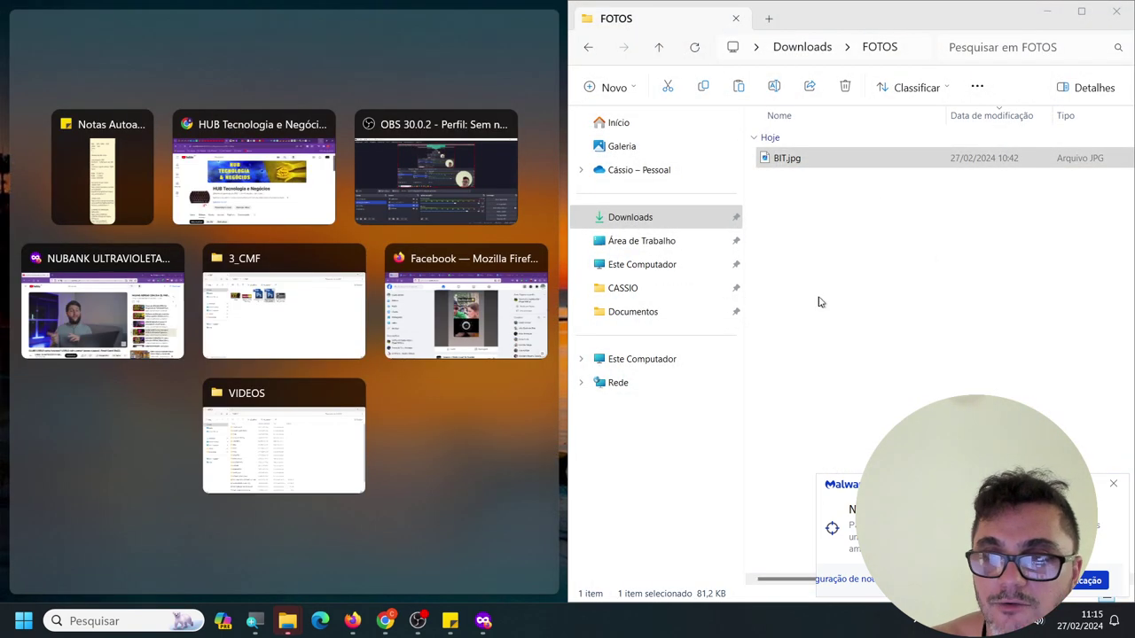
left_click(831, 203)
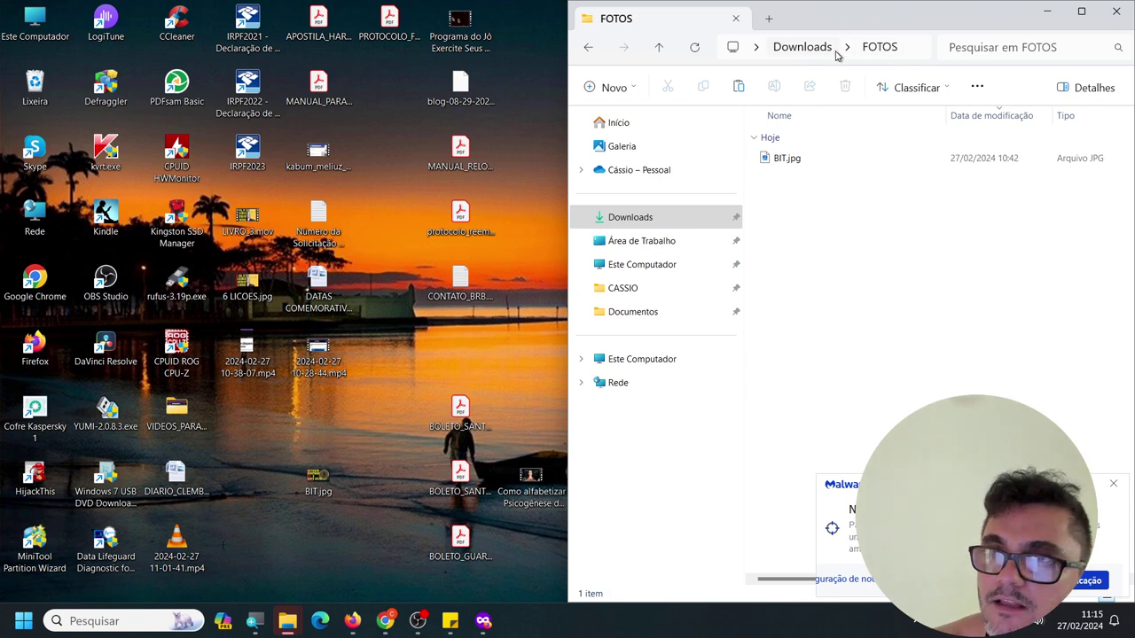
Compare BIT.jpg in FOTOS with the original on the desktop, then open the FOTOS copy to view it and close the viewer
left_click(807, 168)
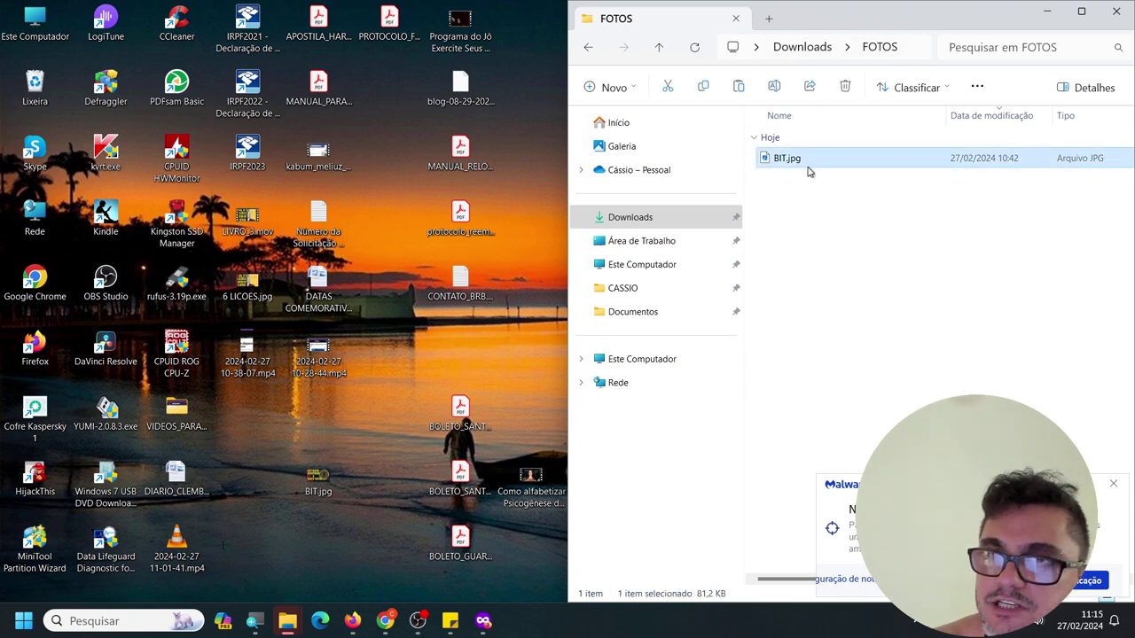
left_click(310, 487)
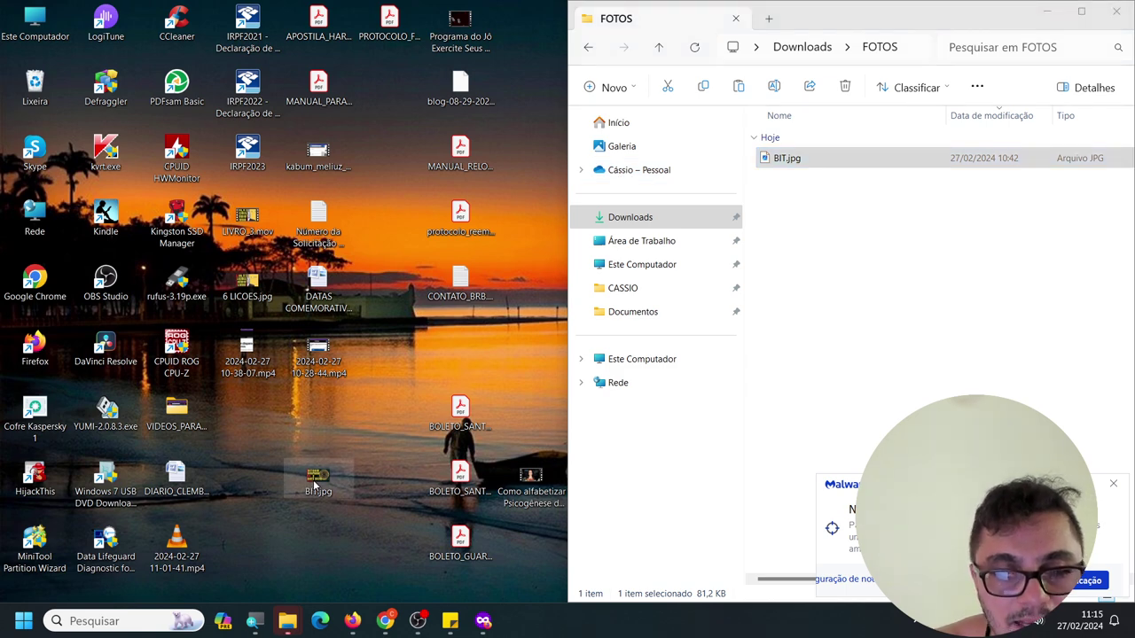
left_click(773, 161)
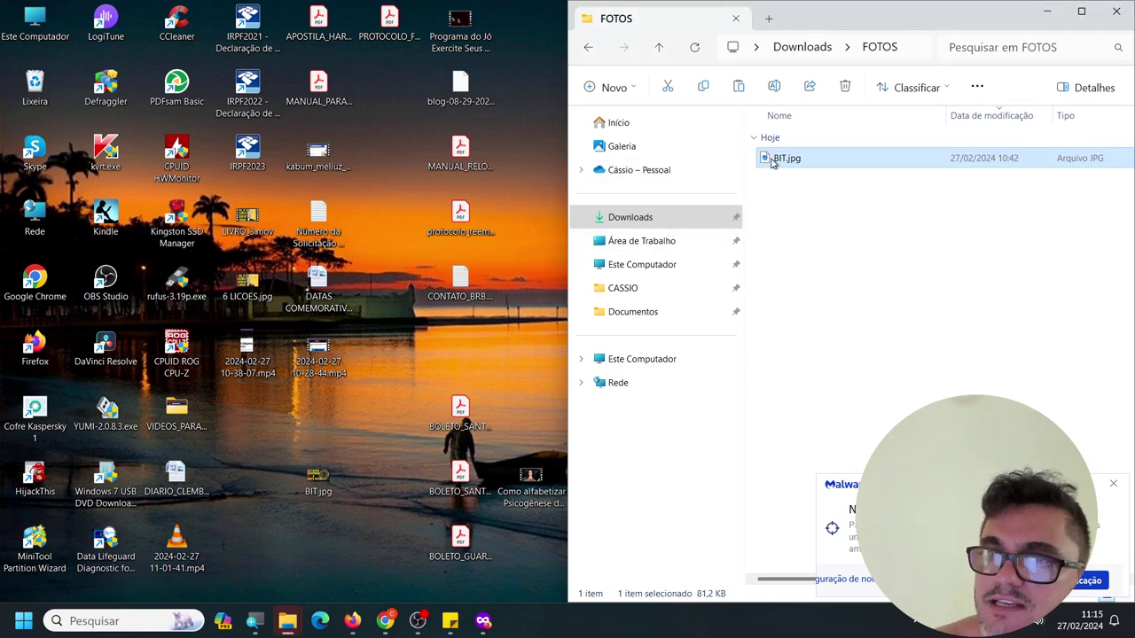
double_click(773, 161)
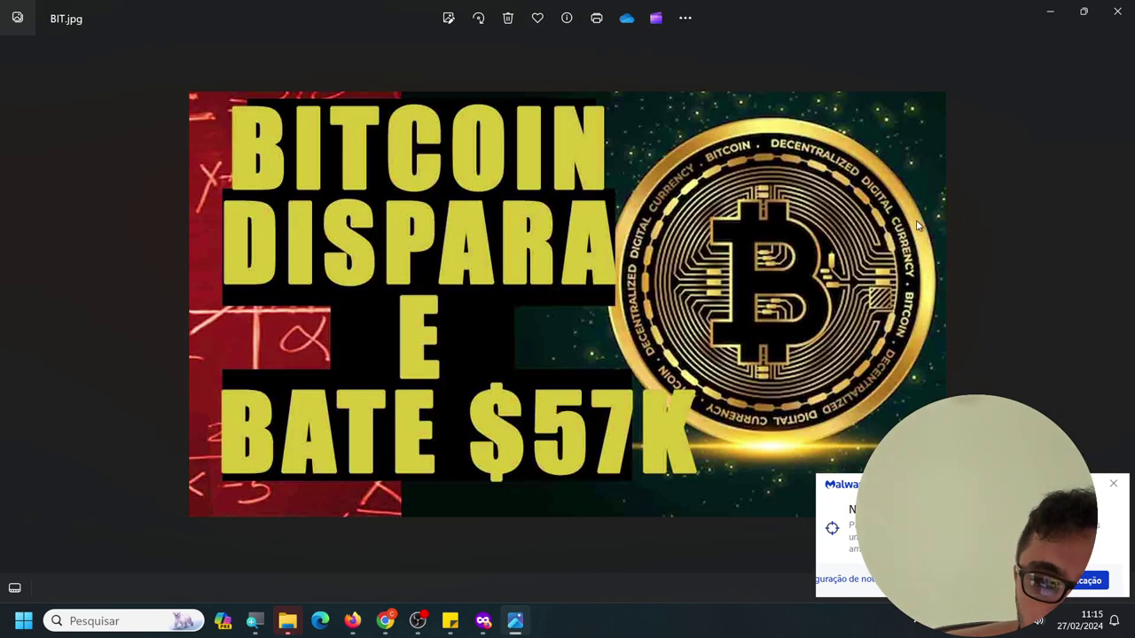
left_click(1117, 11)
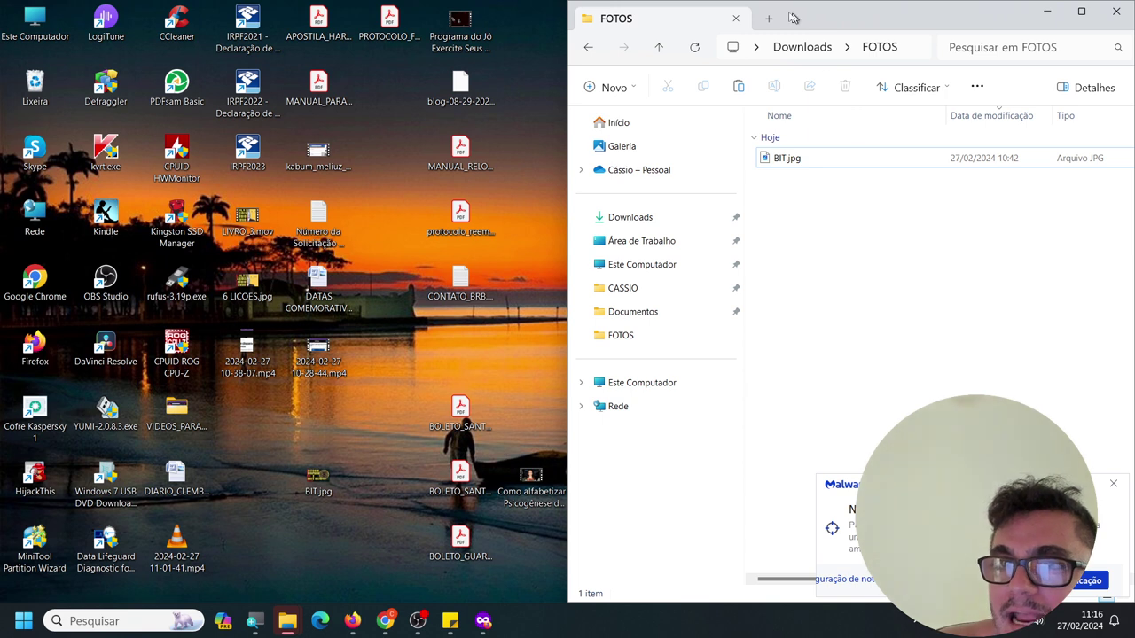
Return to Downloads, move the FOTOS and DOCUMENTOS folders together to the Recycle Bin, and close the File Explorer window
left_click(802, 55)
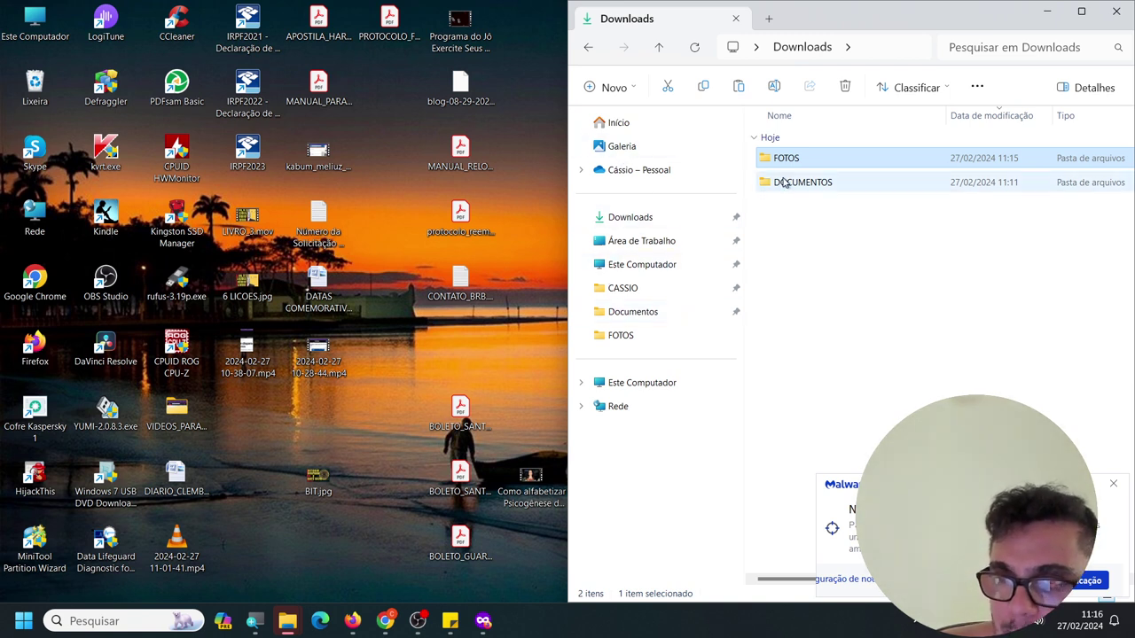
left_click(1114, 487)
left_click_drag(854, 263, 877, 274)
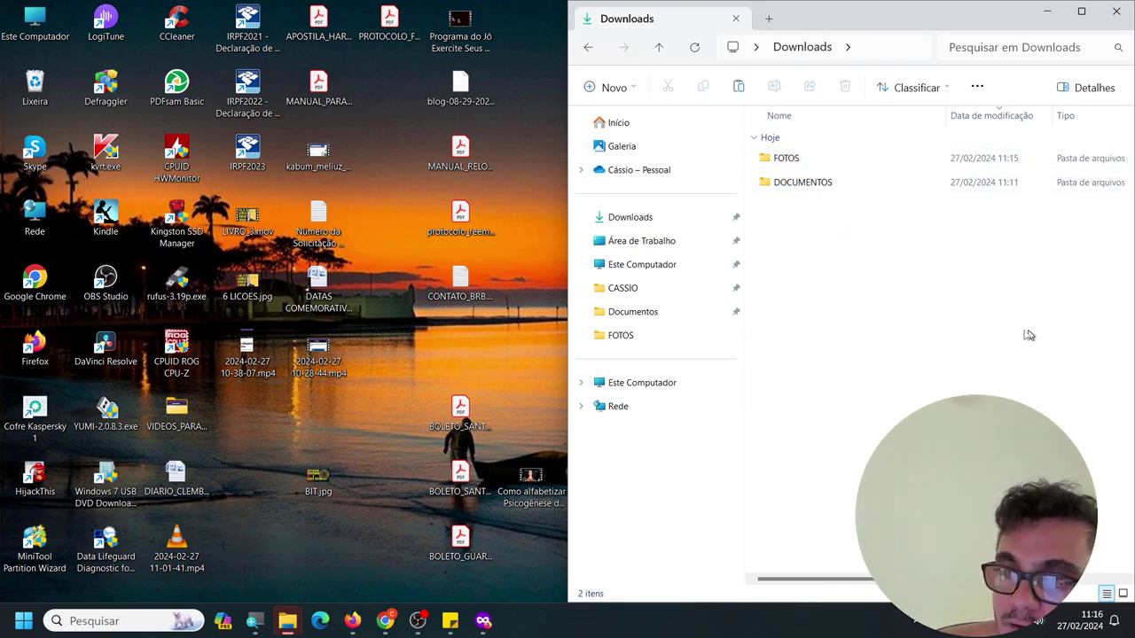
left_click_drag(1014, 334, 881, 278)
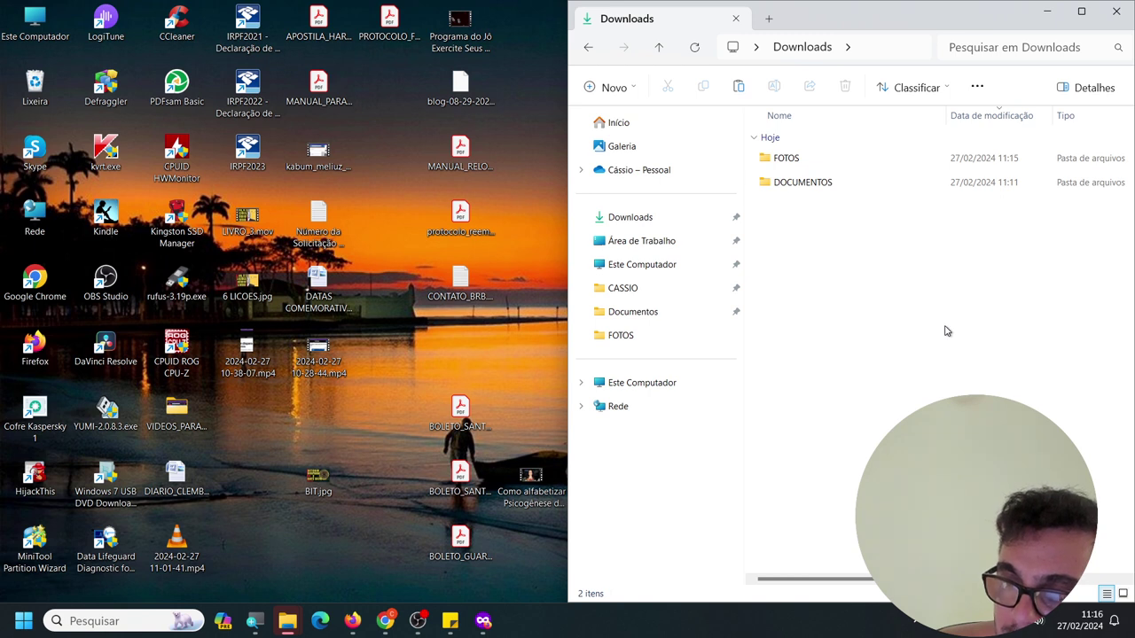
left_click_drag(945, 326, 821, 160)
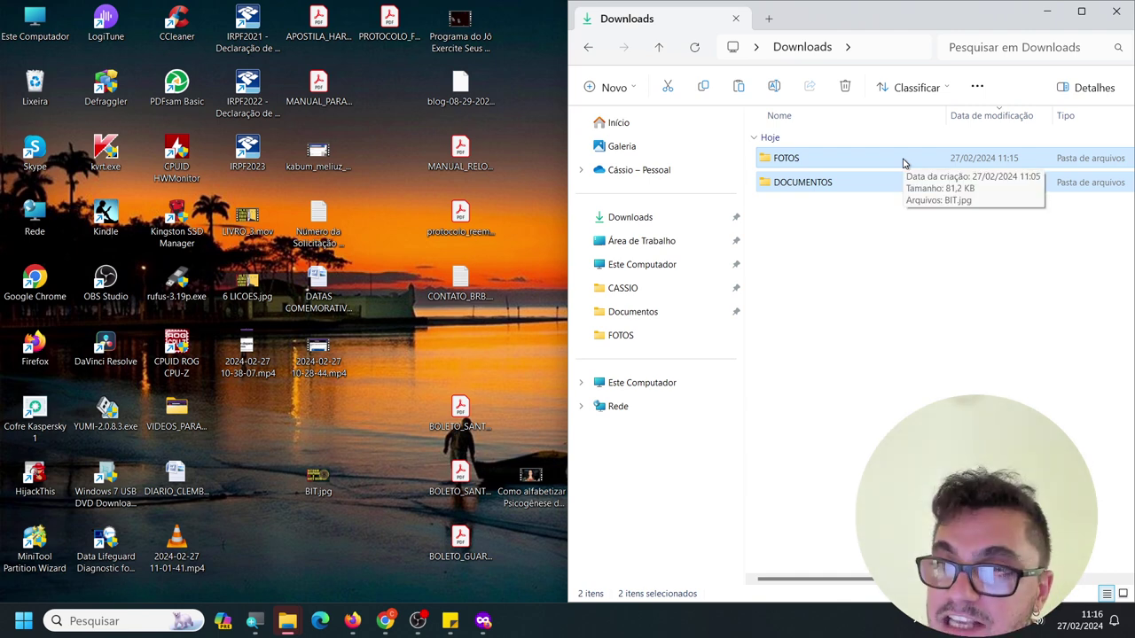
key("Delete")
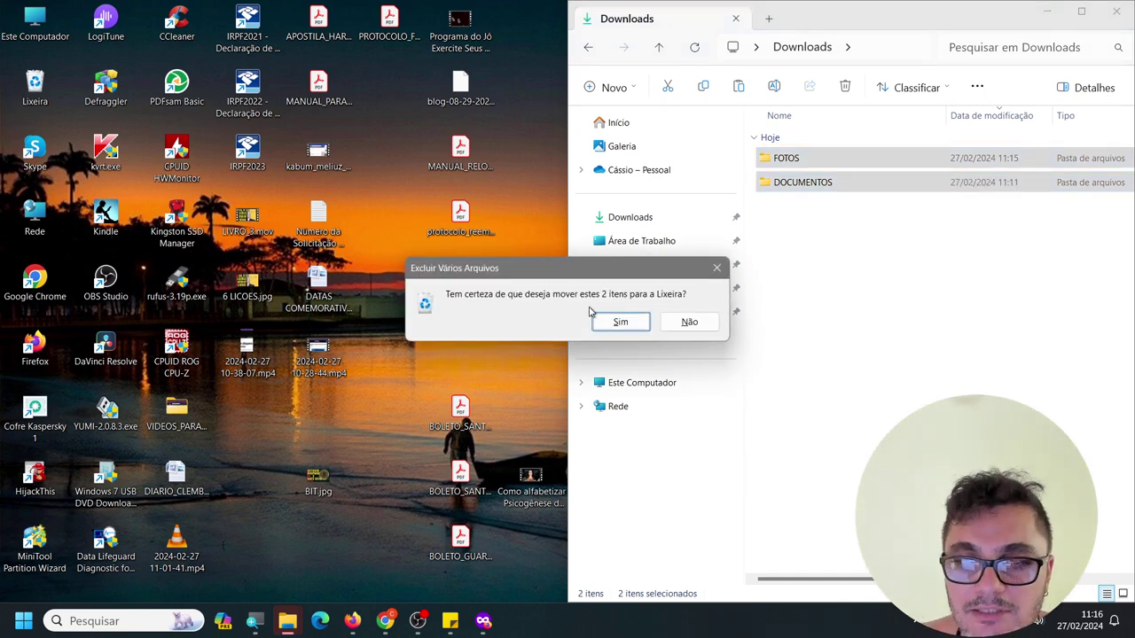
left_click(619, 324)
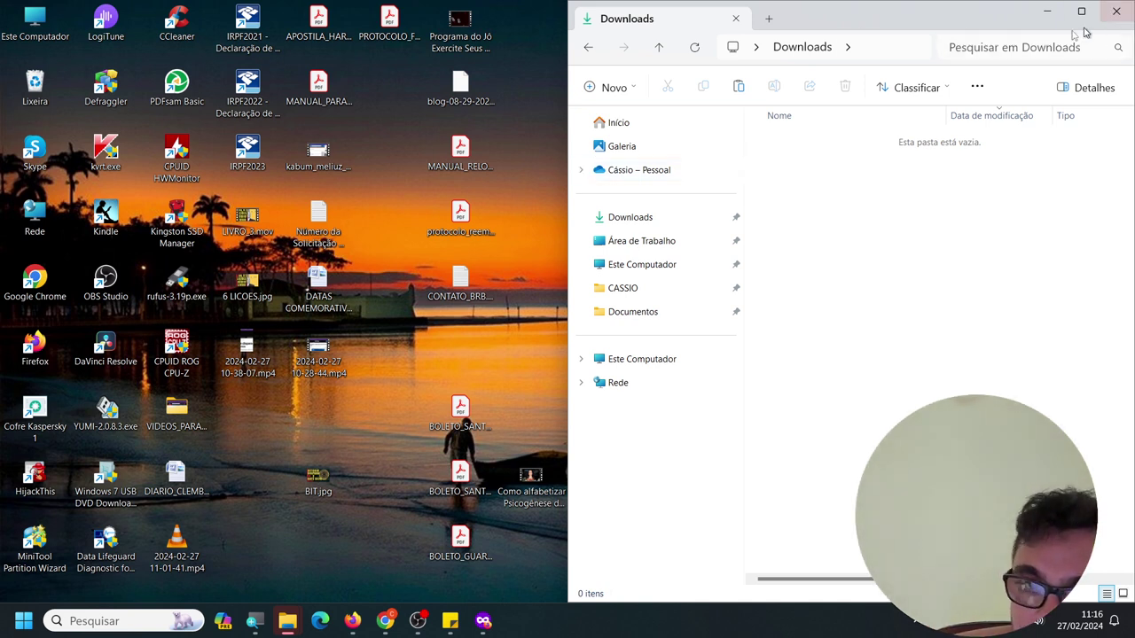
left_click(1116, 12)
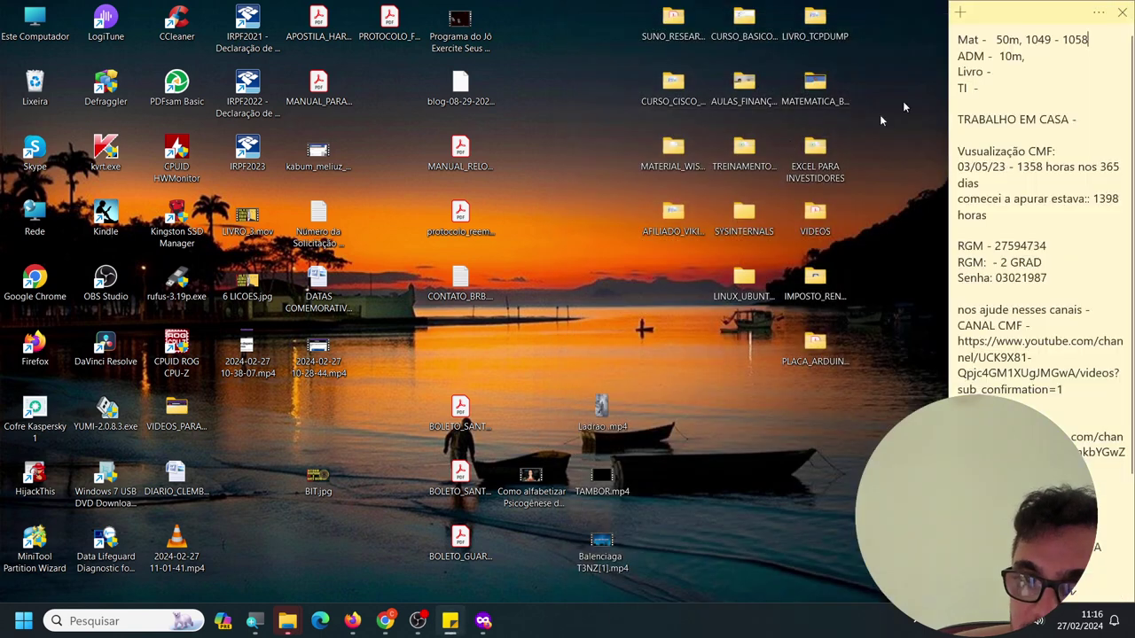